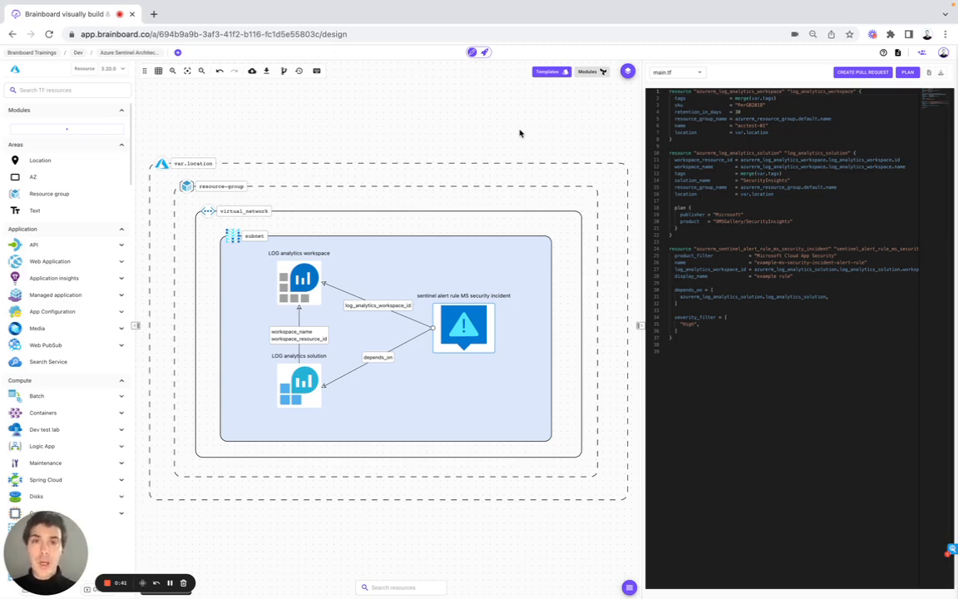
# Search the templates catalog for azure and clone the Azure Sentinel Architecture template into a new architecture.
pyautogui.click(548, 72)
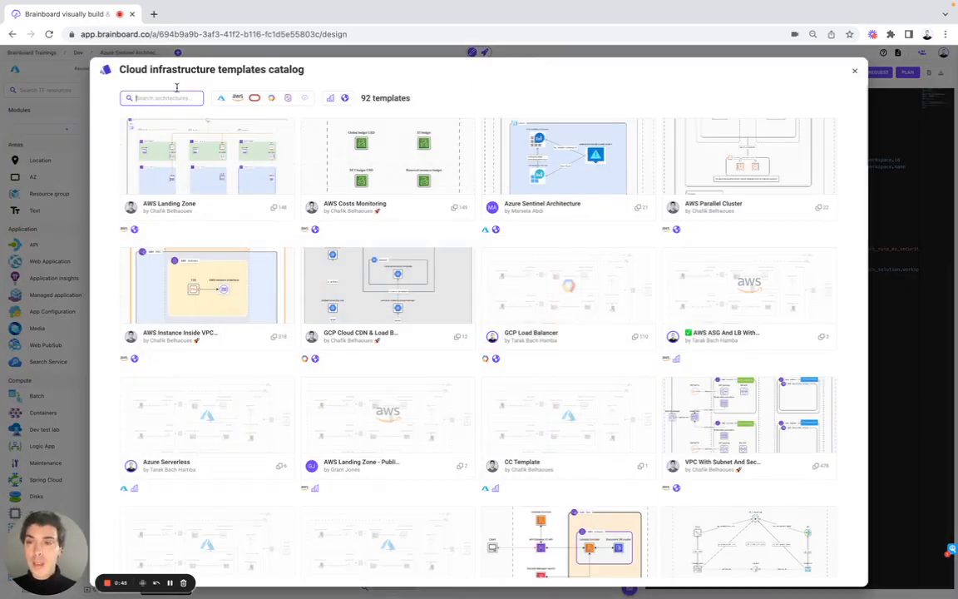
pyautogui.write('azure')
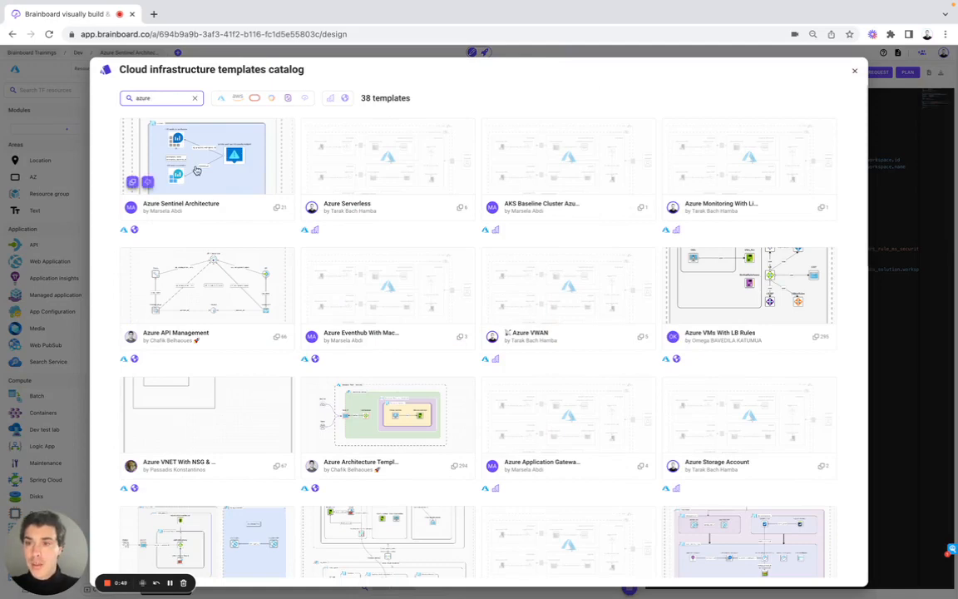
pyautogui.click(197, 169)
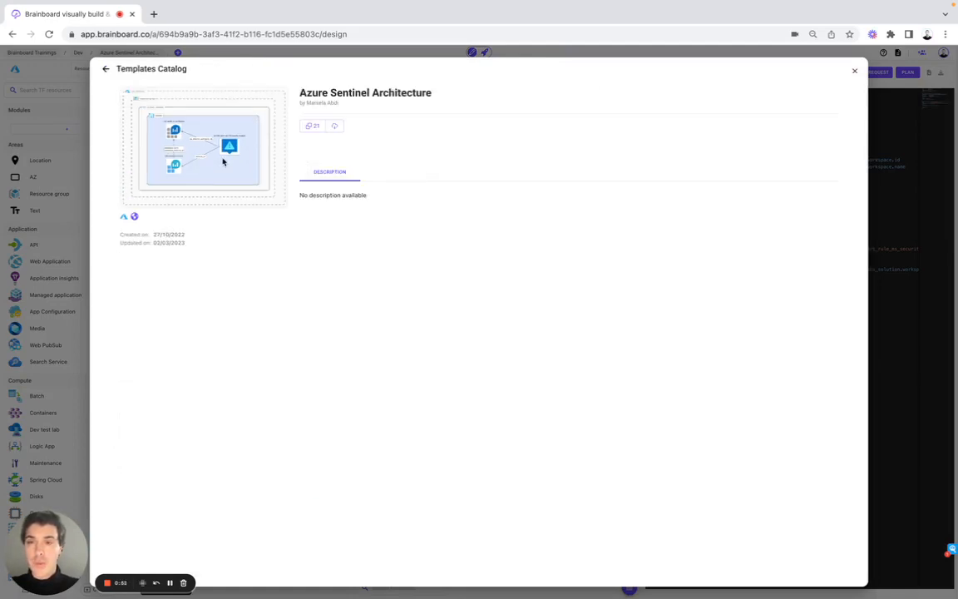
pyautogui.click(312, 129)
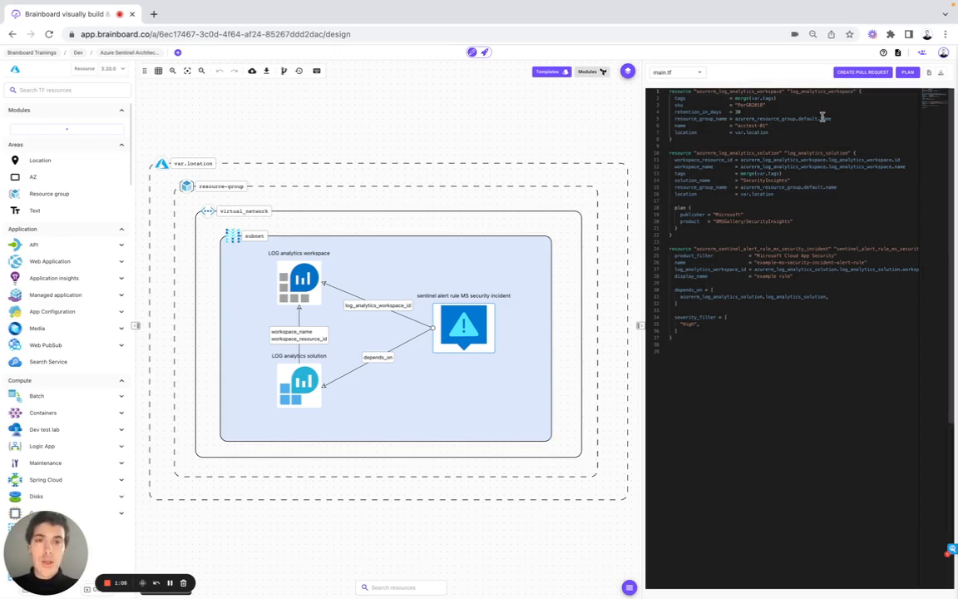
# Open the organization's members management and review the invite-member dialog's organization roles without inviting anyone.
pyautogui.click(942, 51)
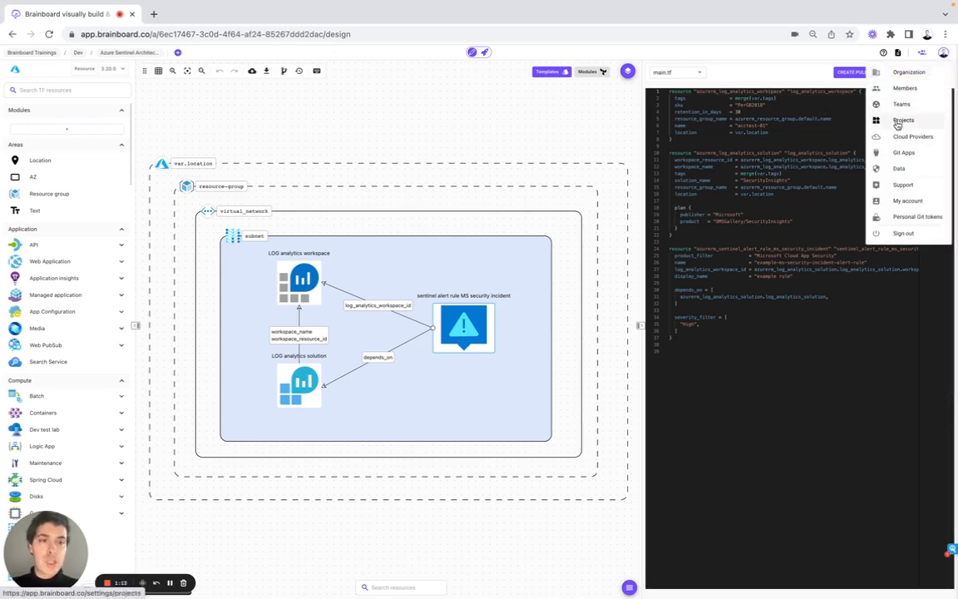
pyautogui.click(904, 88)
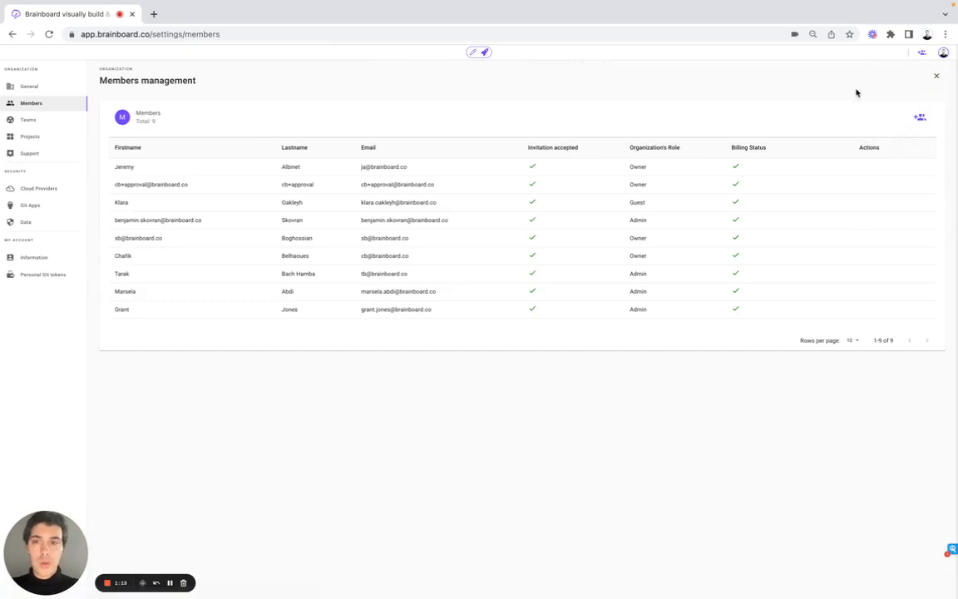
pyautogui.click(919, 117)
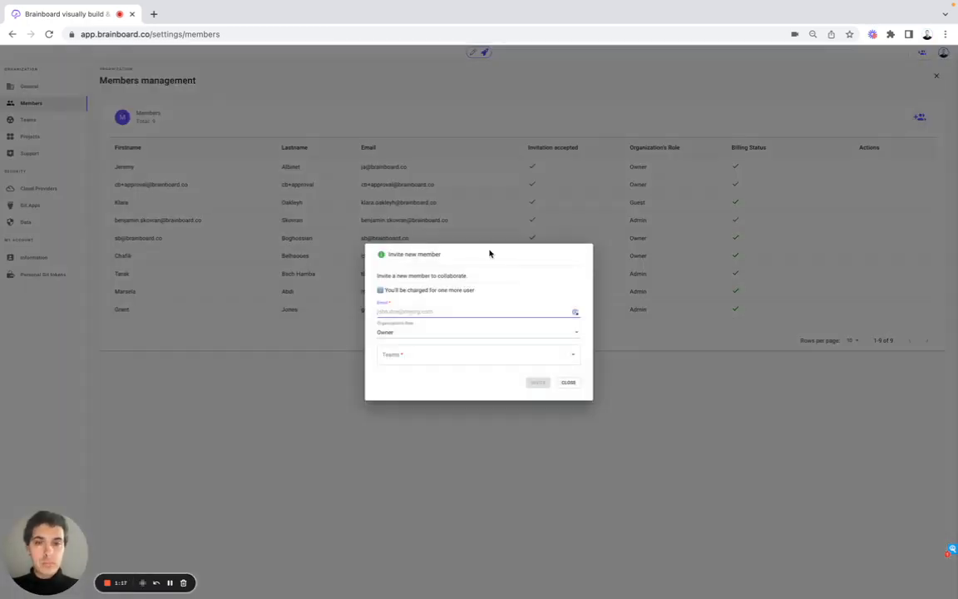
pyautogui.click(389, 334)
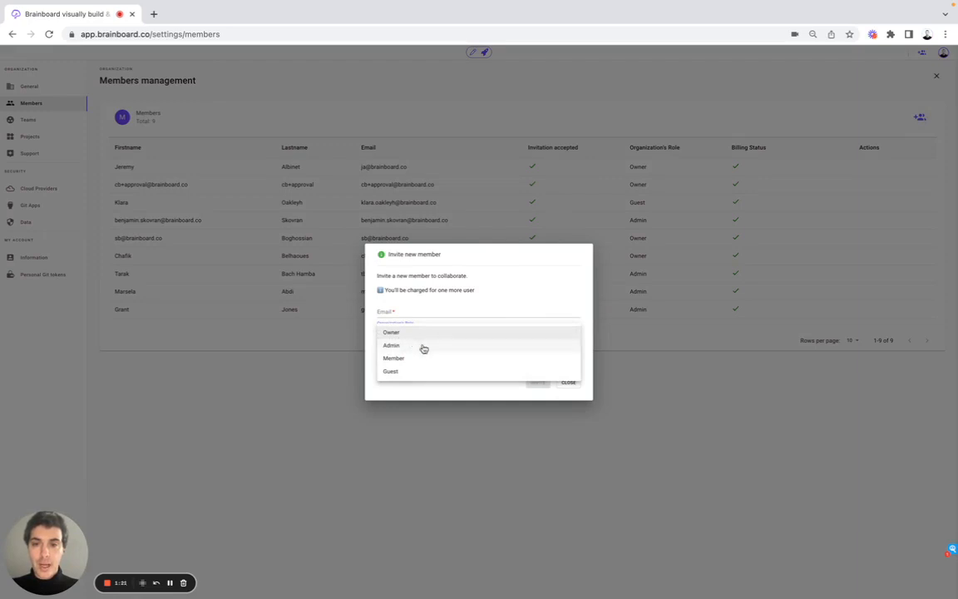
pyautogui.click(373, 359)
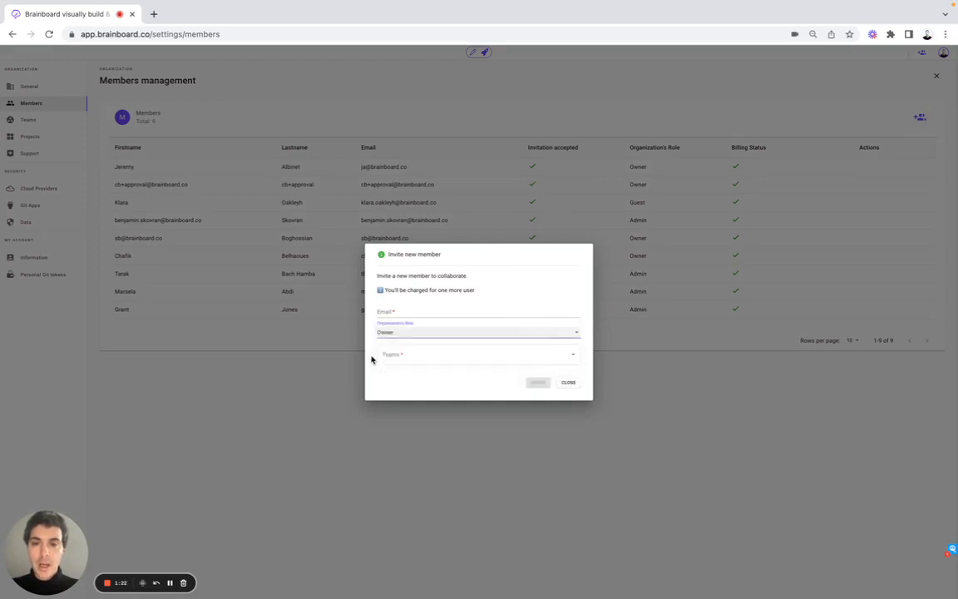
pyautogui.click(278, 387)
# Open teams management and review the create-team dialog's admins and members lists without creating a team.
pyautogui.click(68, 122)
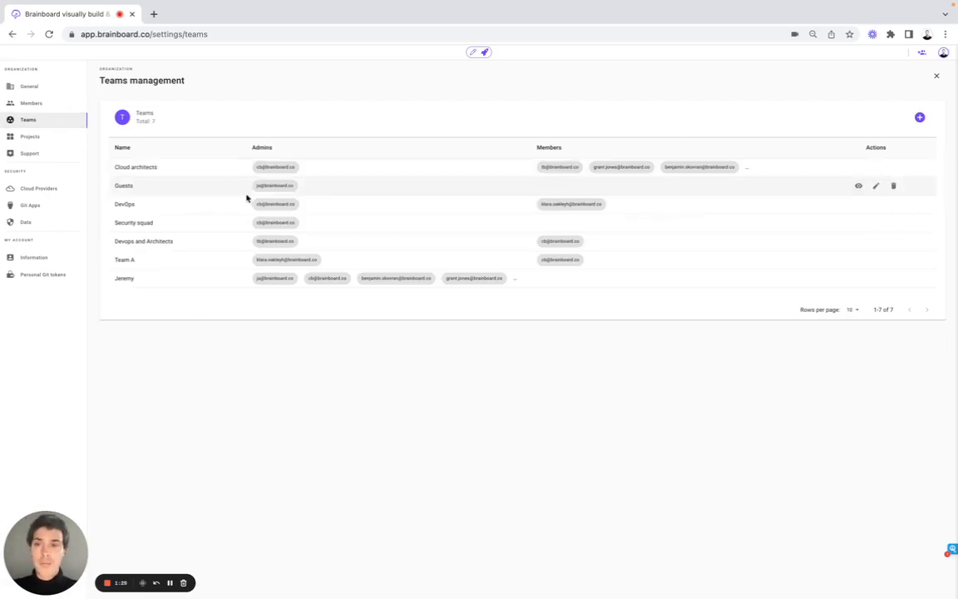
pyautogui.click(920, 117)
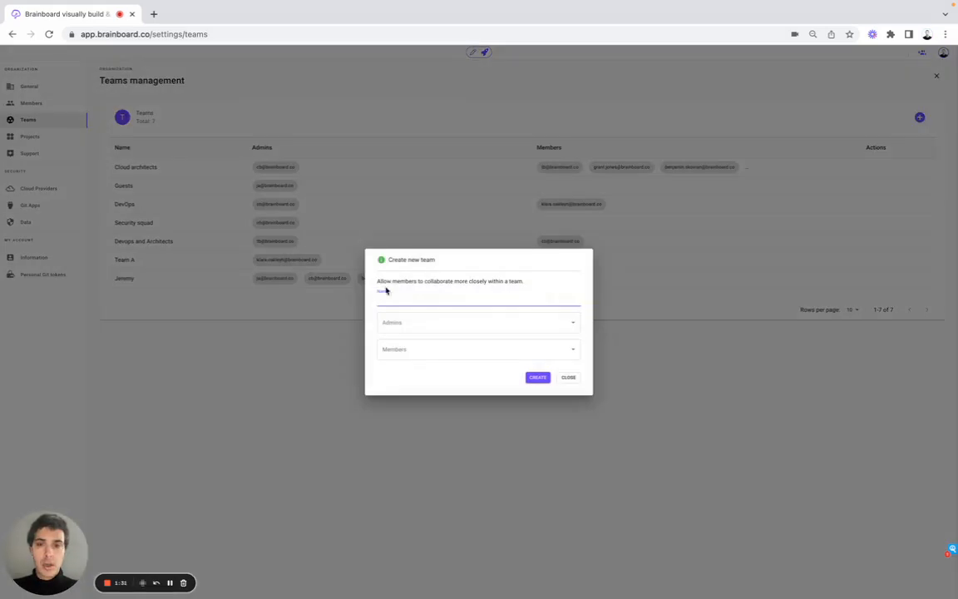
pyautogui.click(428, 320)
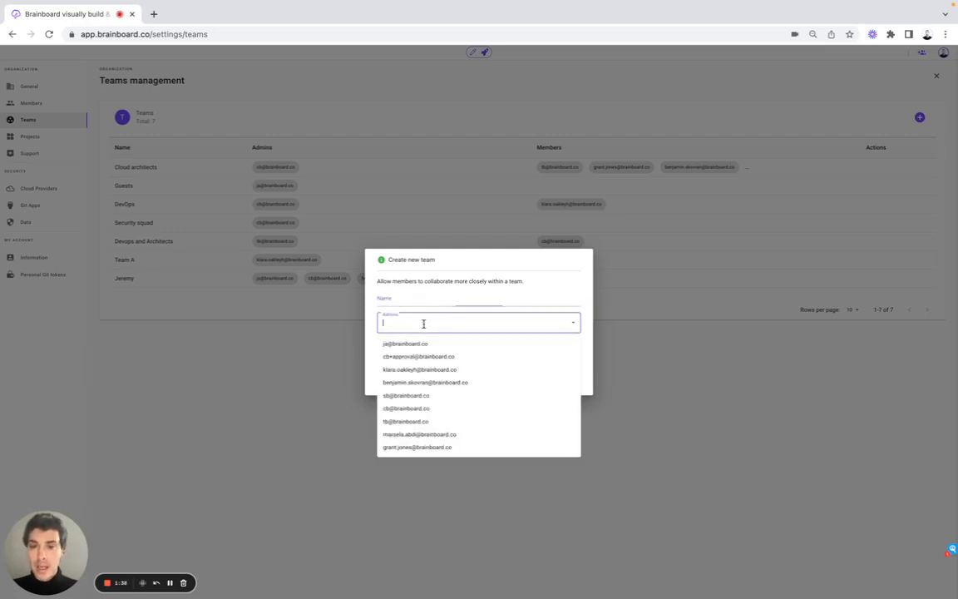
pyautogui.click(371, 330)
pyautogui.click(381, 344)
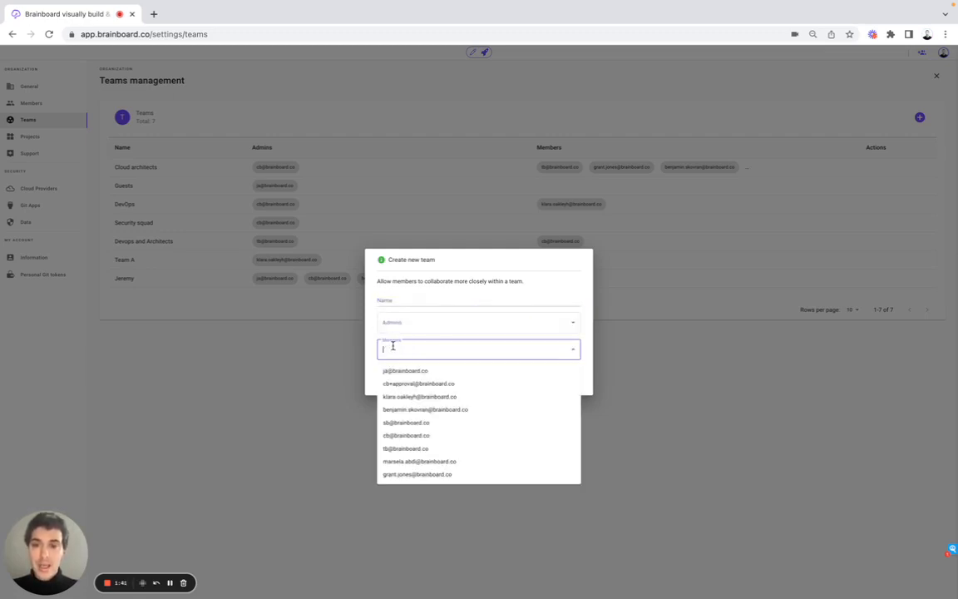
pyautogui.click(371, 347)
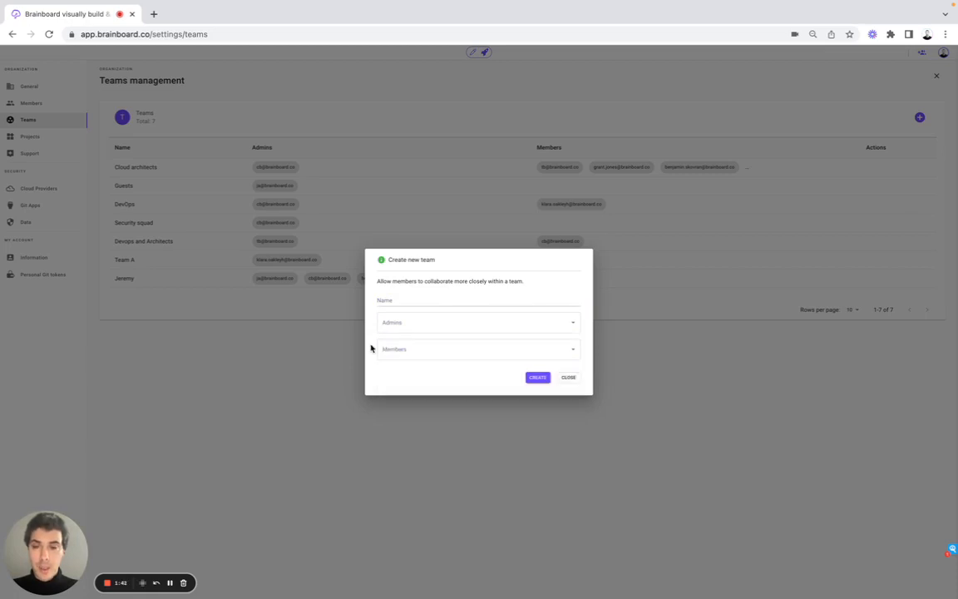
pyautogui.click(284, 355)
# Open projects management and review the create-project dialog's team and environment options without creating a project.
pyautogui.click(65, 136)
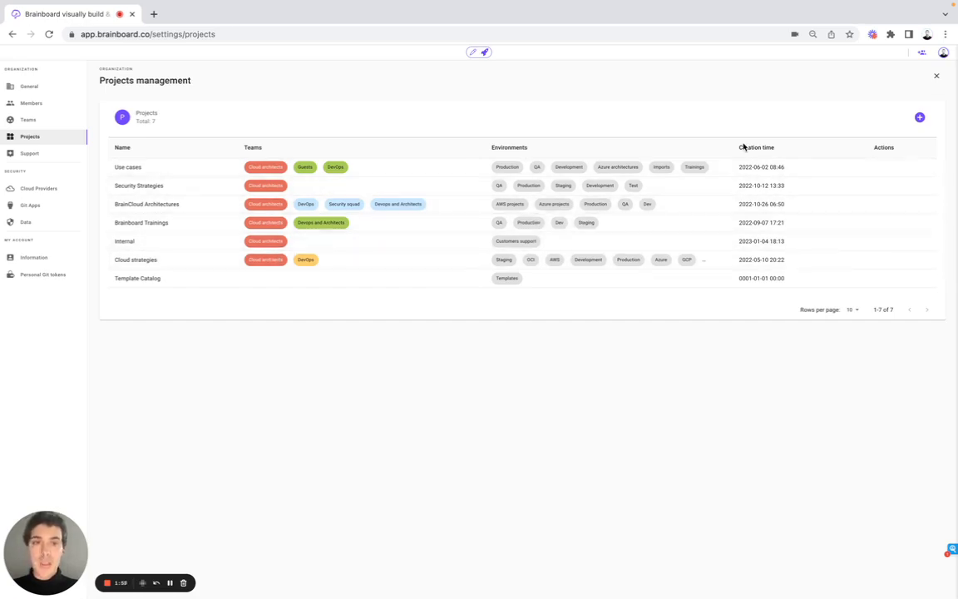
pyautogui.click(919, 117)
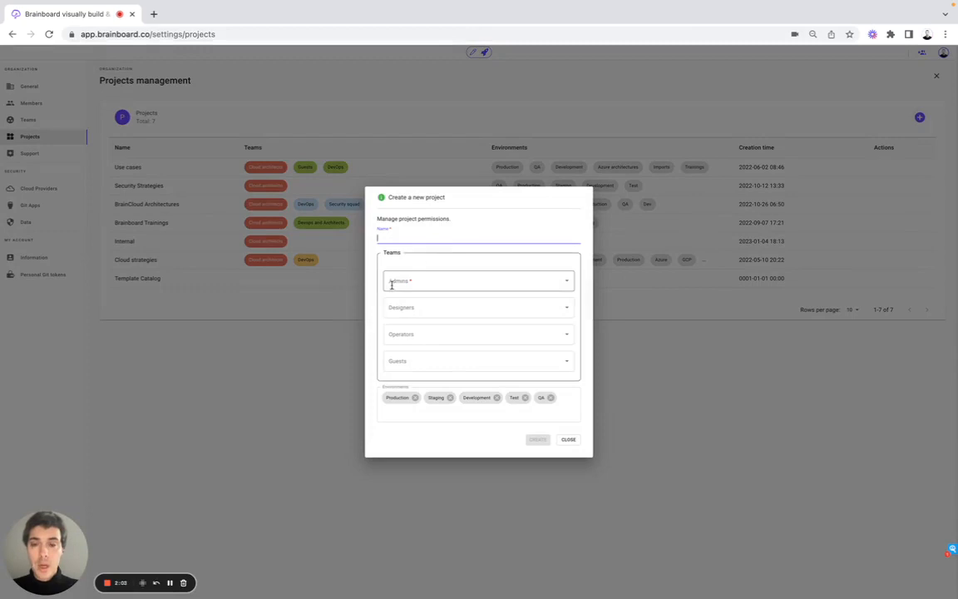
pyautogui.click(477, 281)
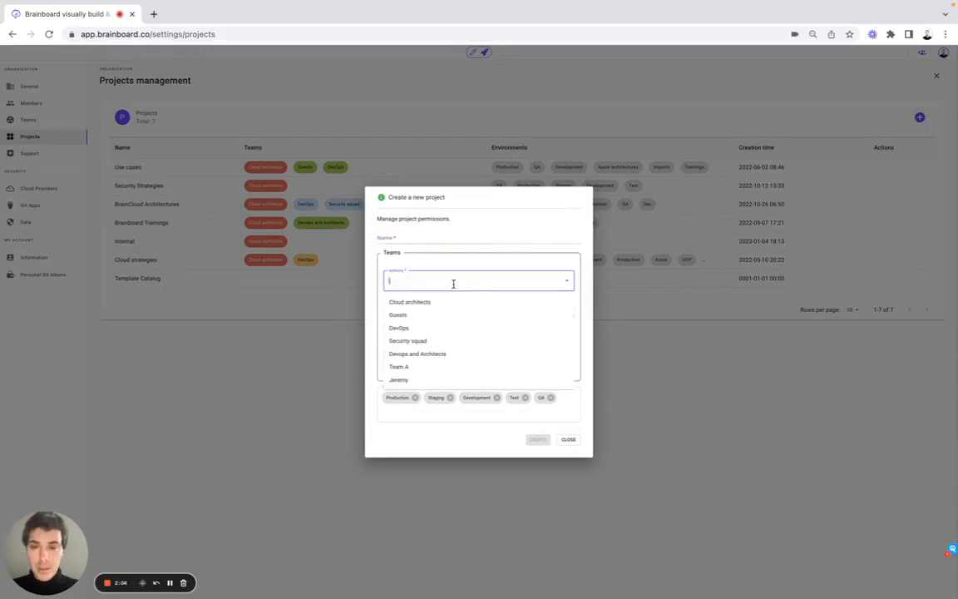
pyautogui.click(368, 277)
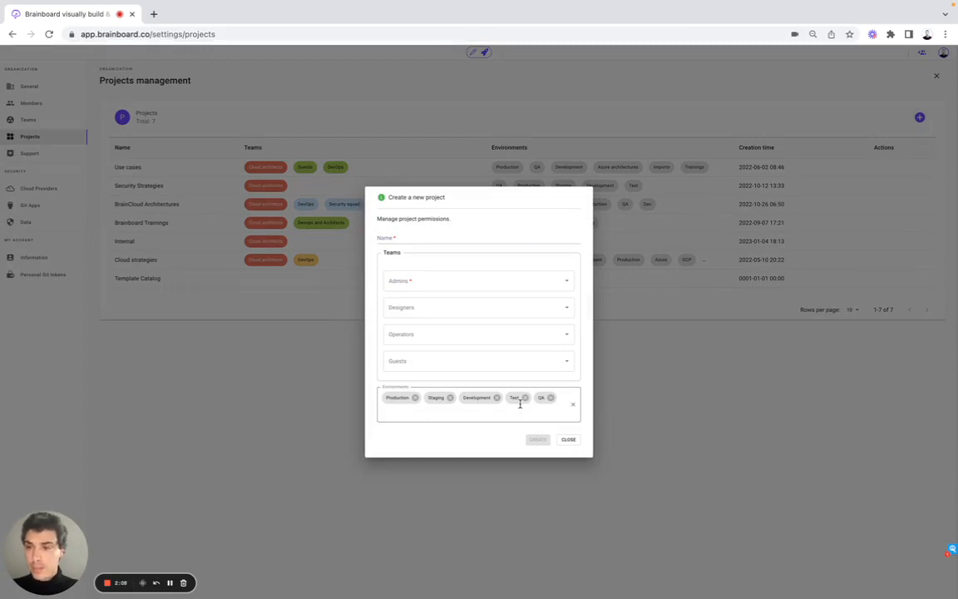
pyautogui.click(296, 332)
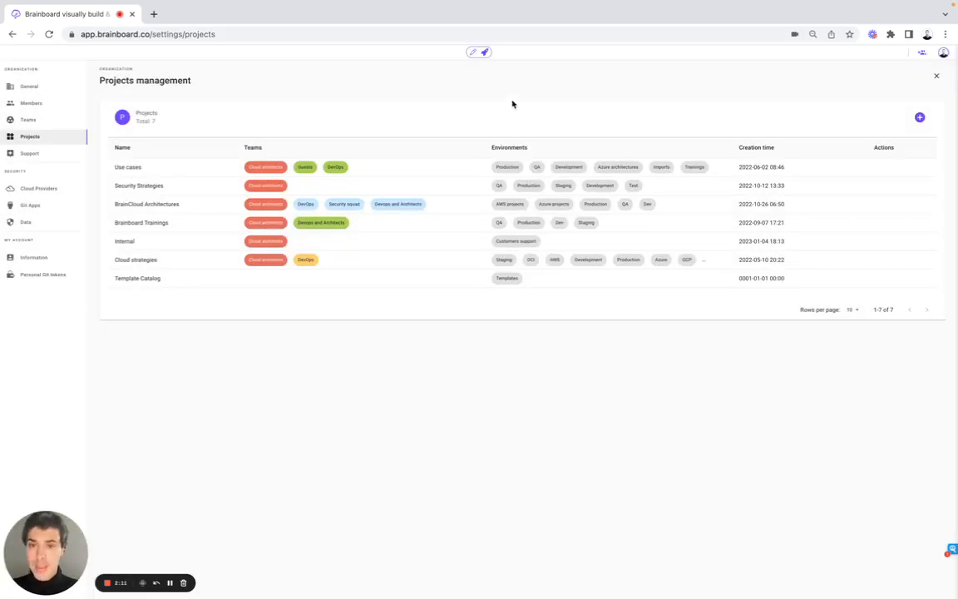
# Return to the design and open the projects and architectures browser, expanding Brainboard Trainings and its Dev environment.
pyautogui.click(472, 55)
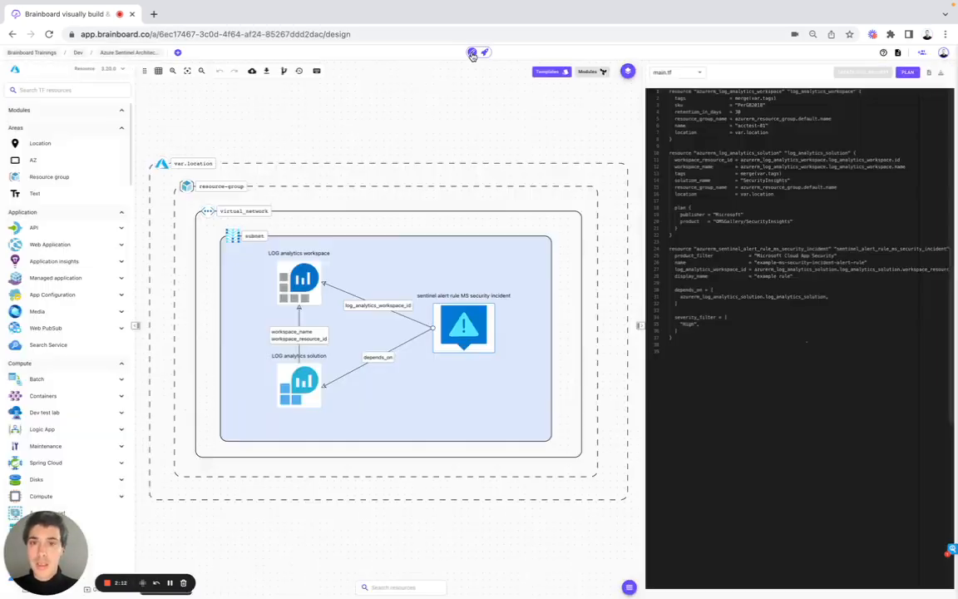
pyautogui.click(133, 55)
pyautogui.click(129, 118)
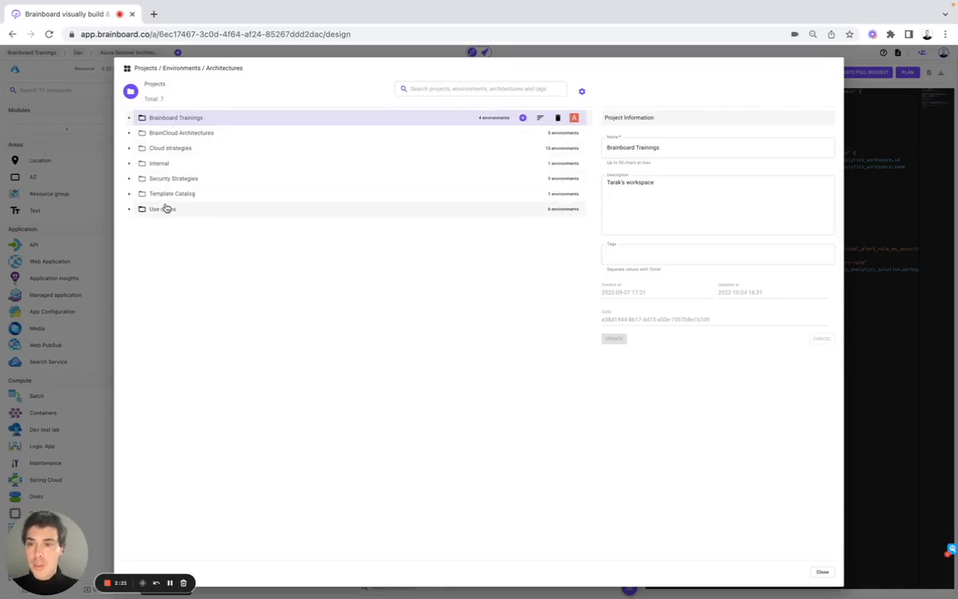
pyautogui.click(129, 118)
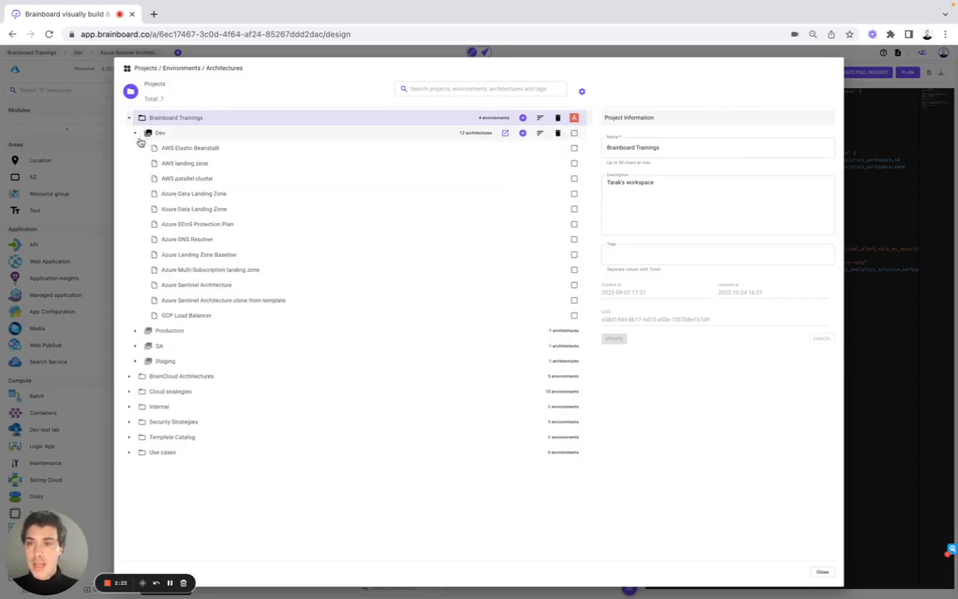
pyautogui.click(136, 133)
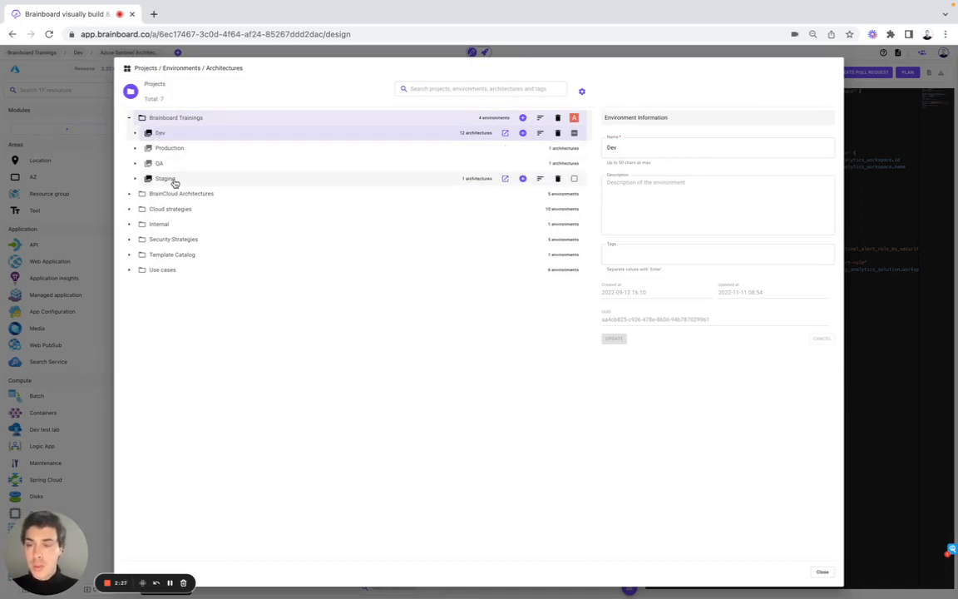
pyautogui.click(135, 133)
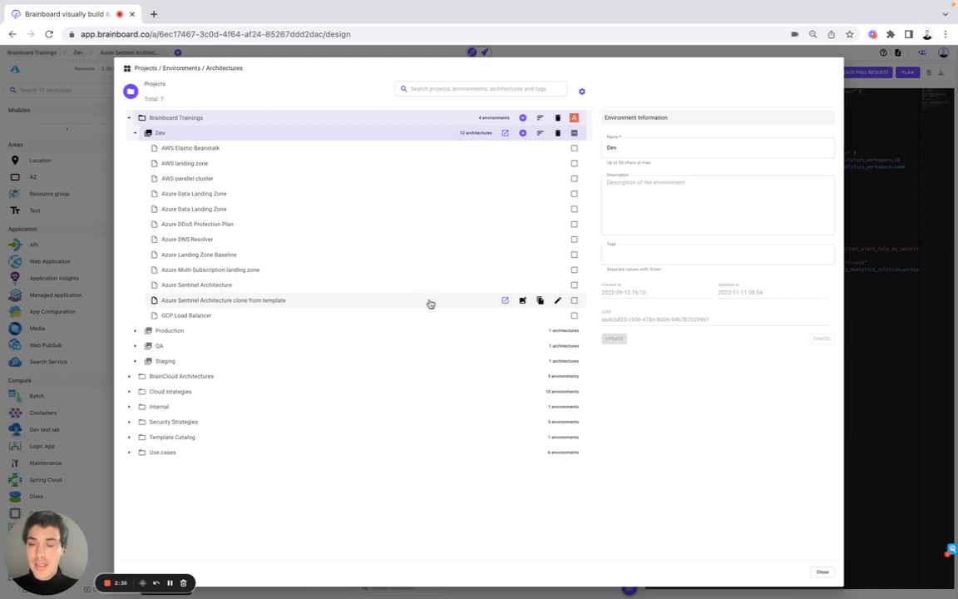
# Rename the cloned architecture to Azure Sentinel Architecture, save the update and close the browser.
pyautogui.click(556, 301)
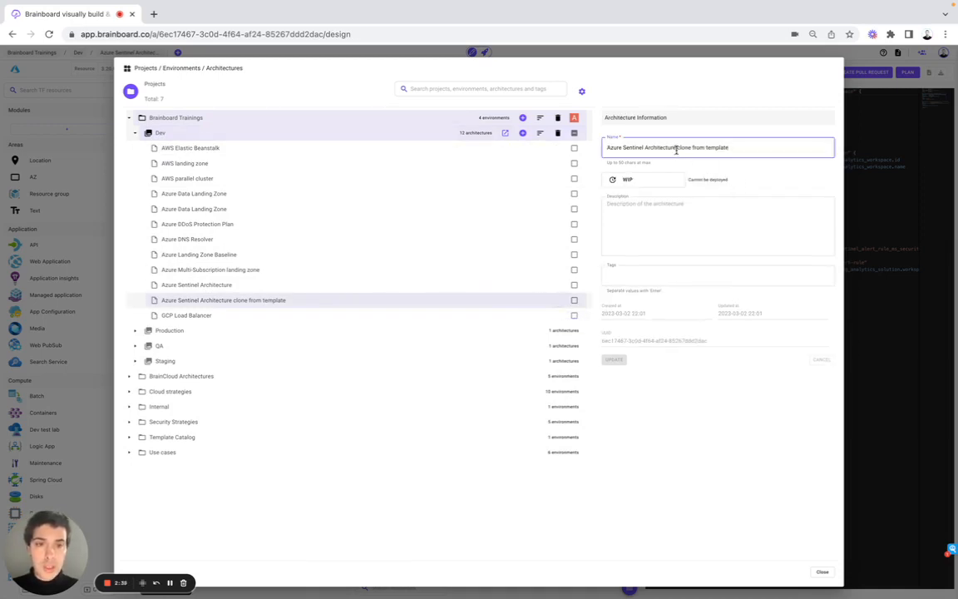
pyautogui.moveTo(676, 149); pyautogui.dragTo(749, 152)
pyautogui.press('BackSpace')
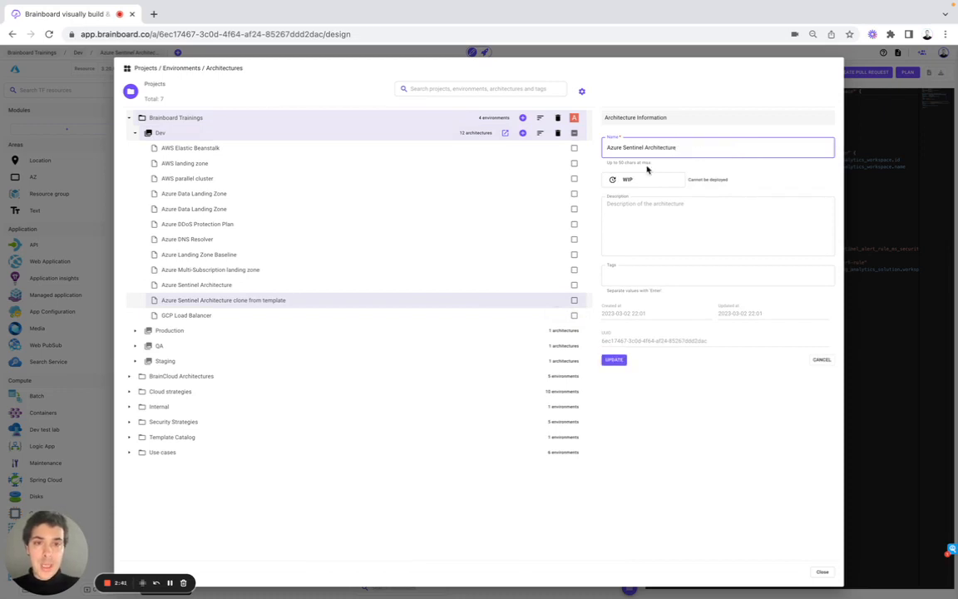
pyautogui.click(644, 180)
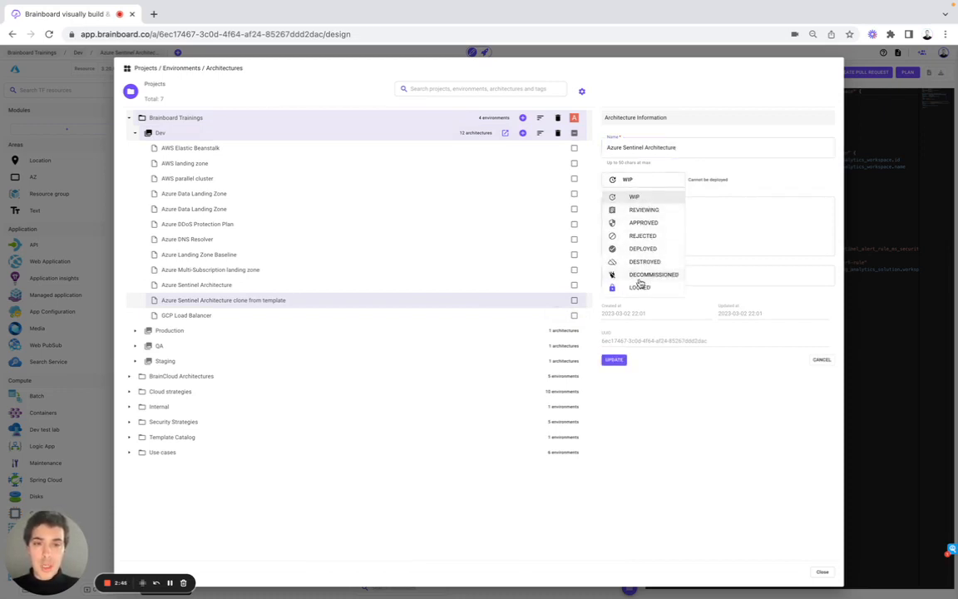
pyautogui.click(652, 205)
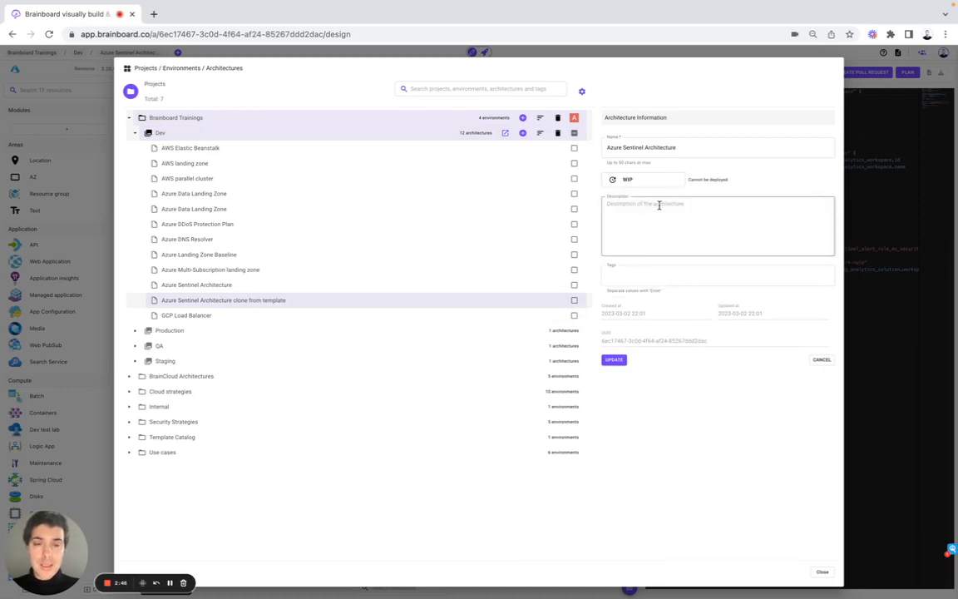
pyautogui.click(614, 360)
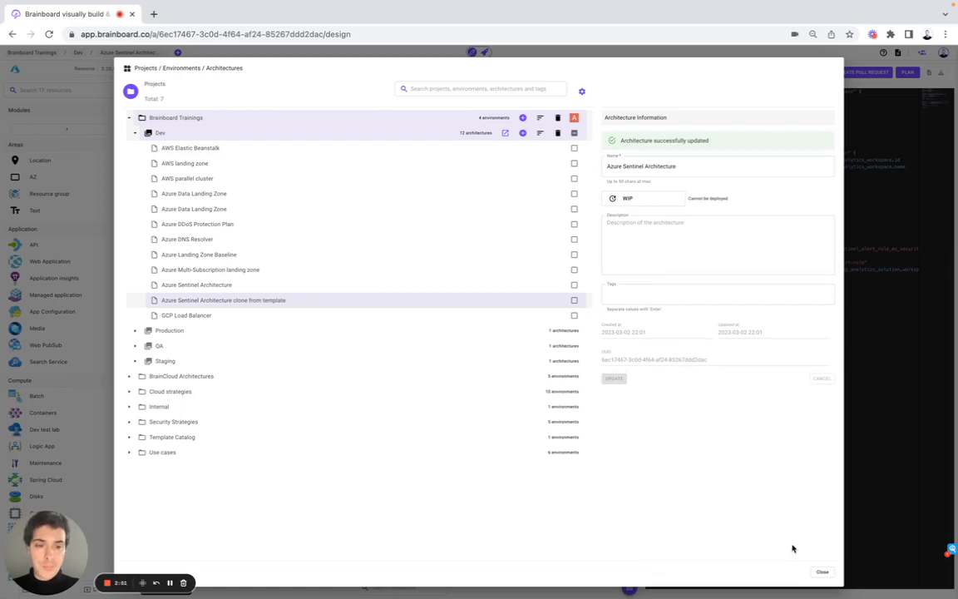
pyautogui.click(821, 572)
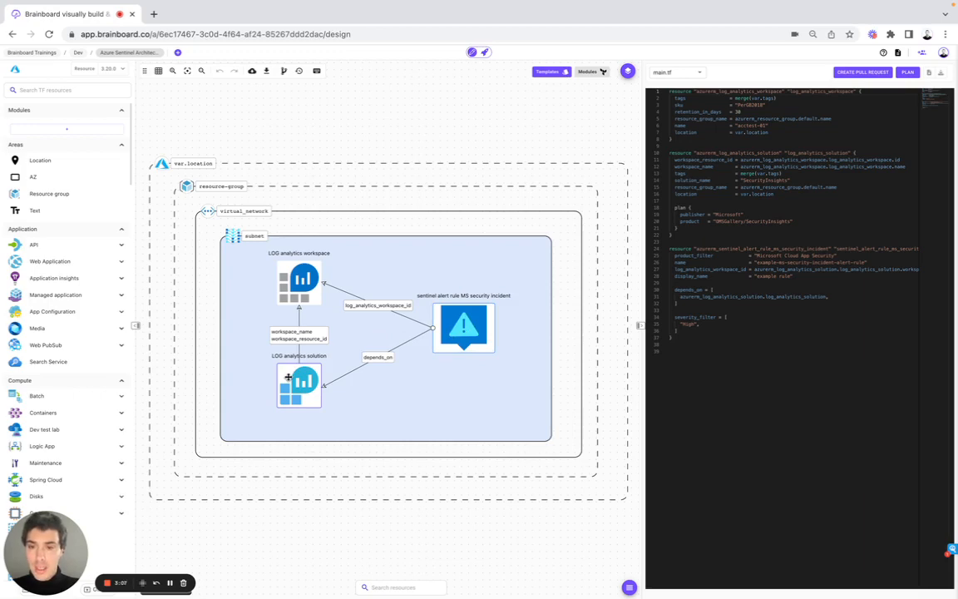
# Search resources for log analytics, add a LOG Analytics Workspace to the canvas and open its advanced configuration.
pyautogui.click(80, 89)
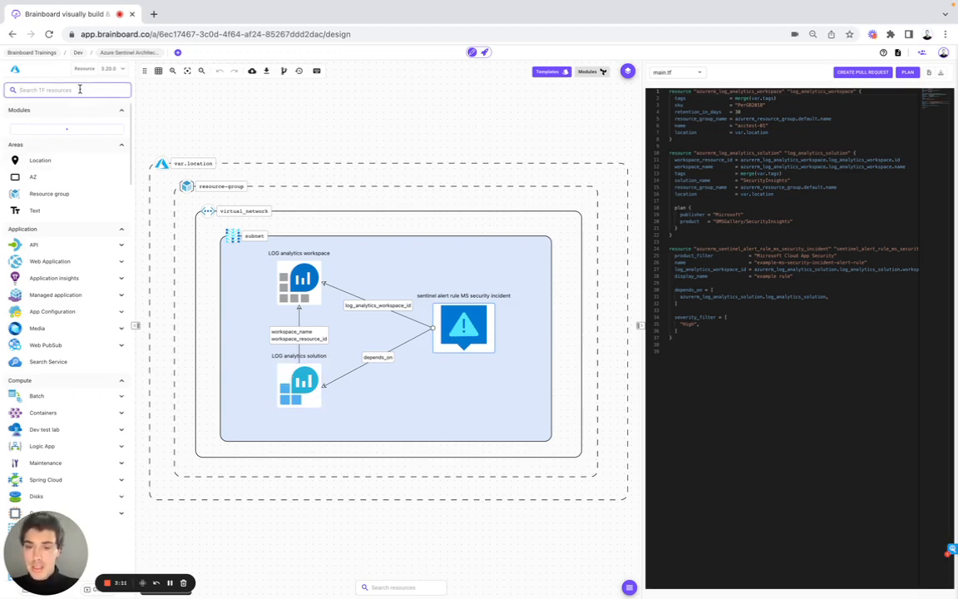
pyautogui.write('log analytics')
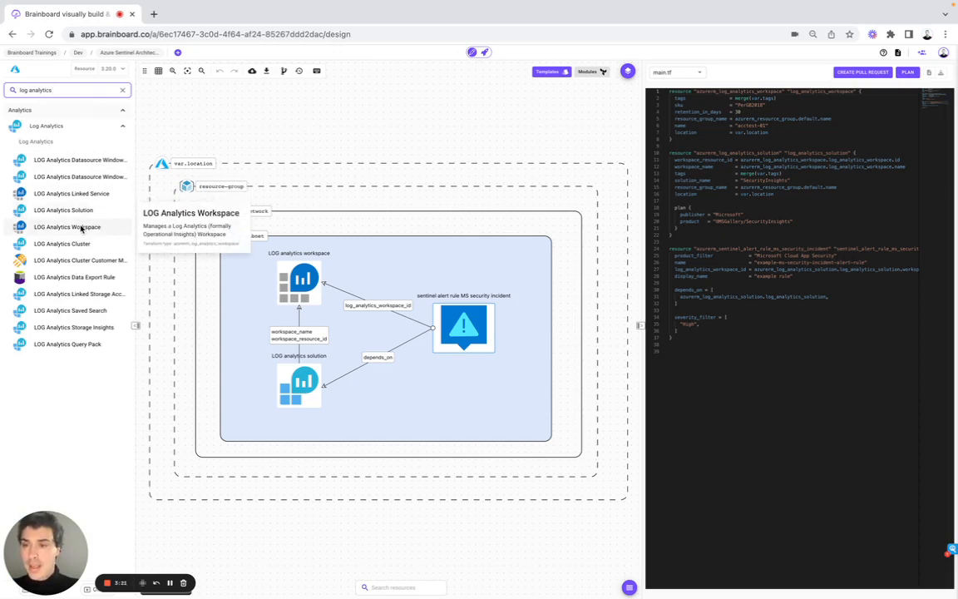
pyautogui.moveTo(80, 226); pyautogui.dragTo(373, 109)
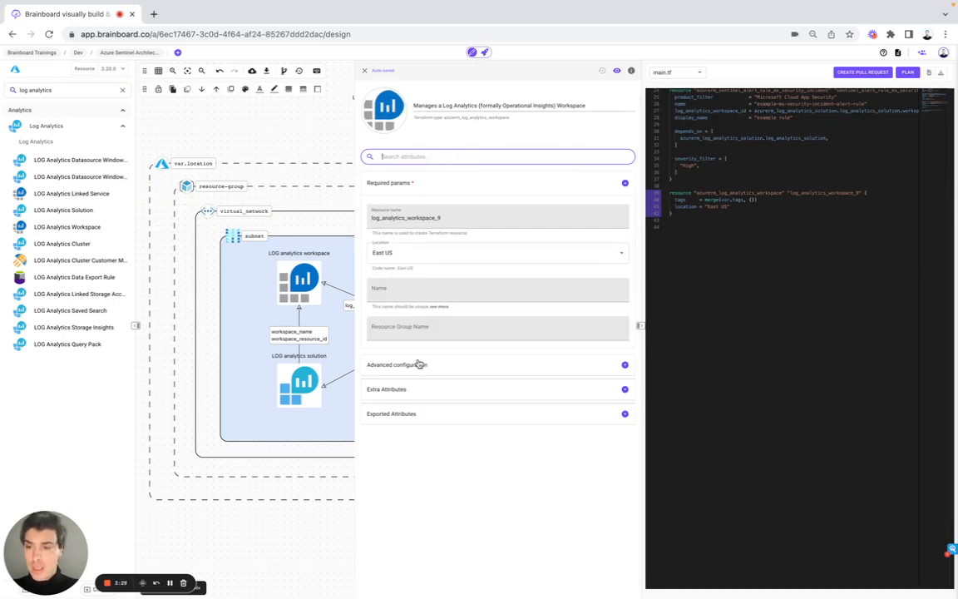
pyautogui.click(420, 187)
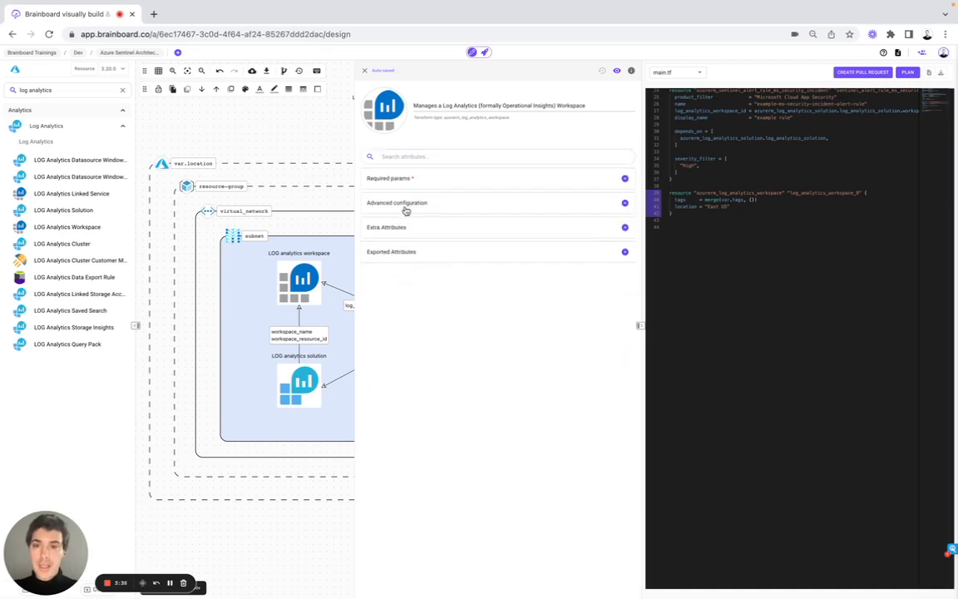
pyautogui.click(406, 208)
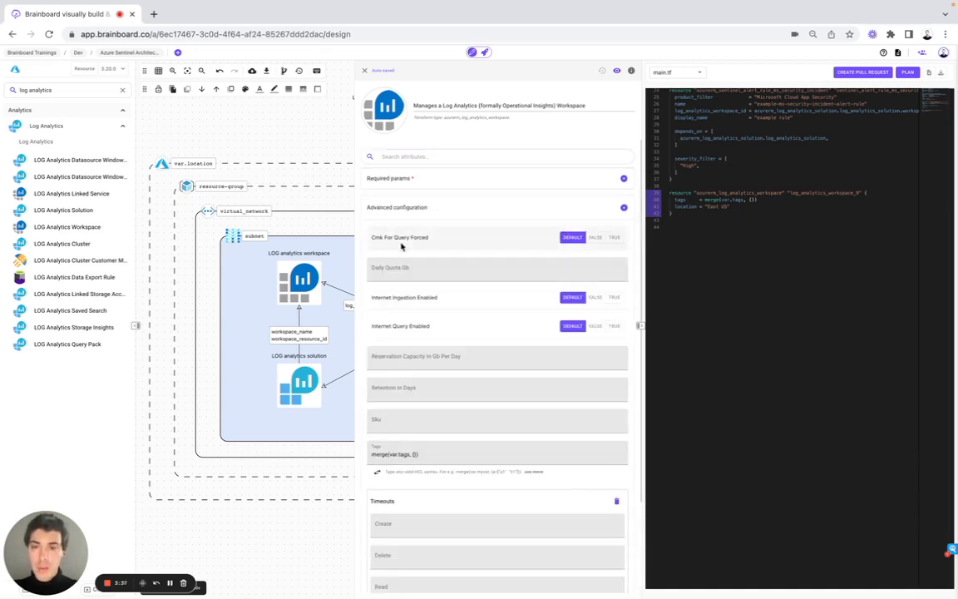
# Set the new Log Analytics Workspace's Name to default in its required parameters and close the configuration panel.
pyautogui.click(406, 208)
pyautogui.click(398, 230)
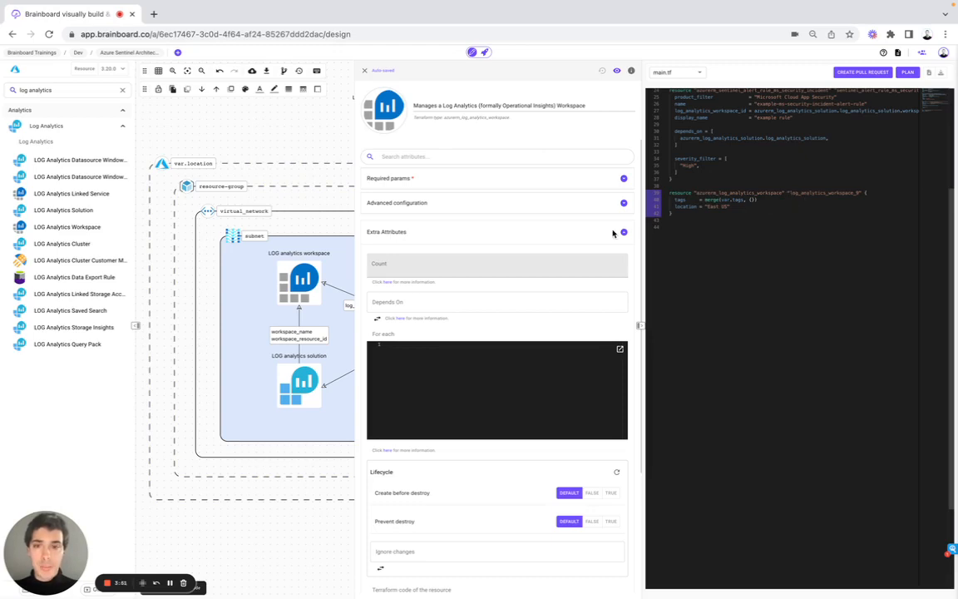
pyautogui.click(408, 181)
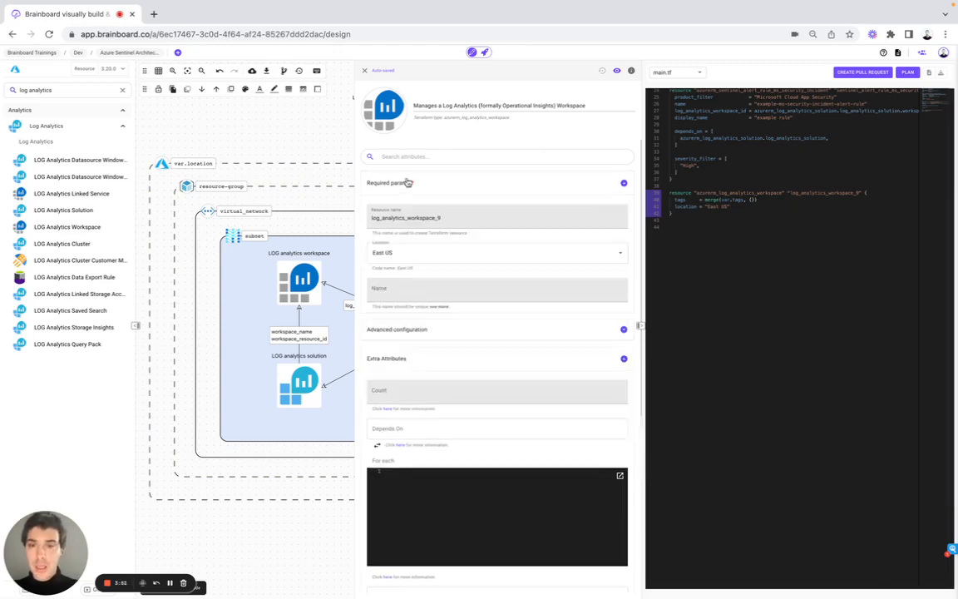
pyautogui.click(388, 287)
pyautogui.write('de')
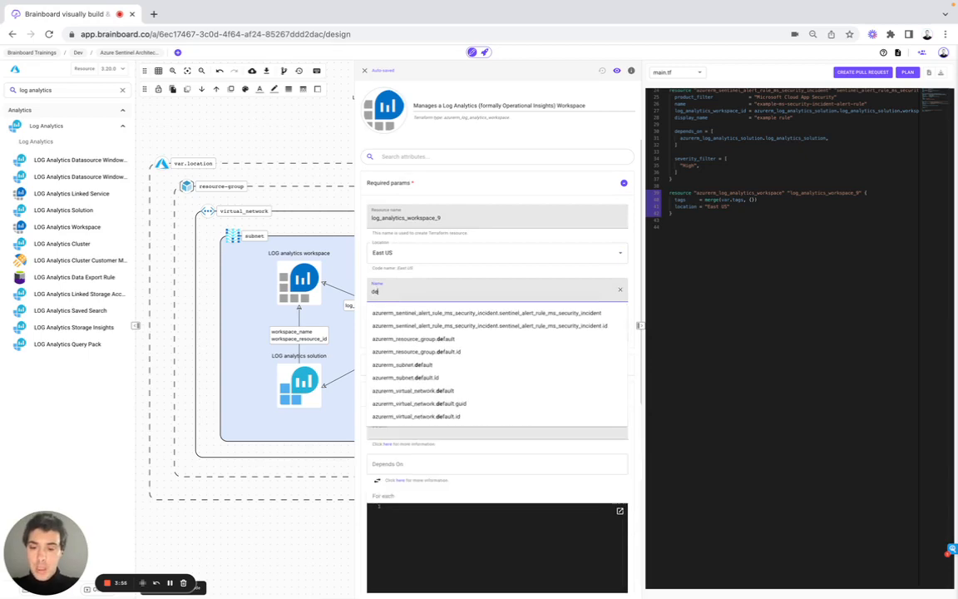
pyautogui.write('fault')
pyautogui.click(362, 293)
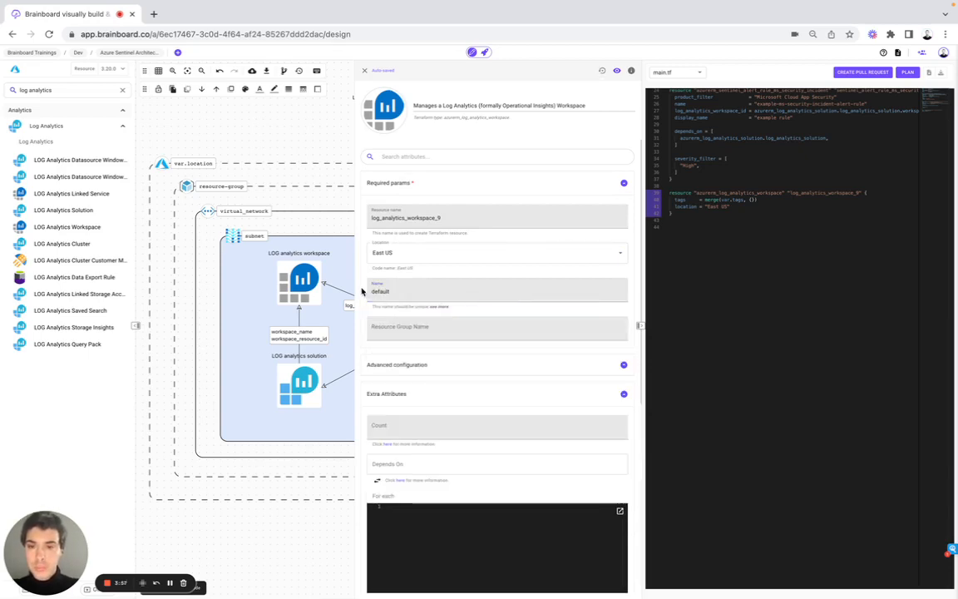
pyautogui.click(365, 71)
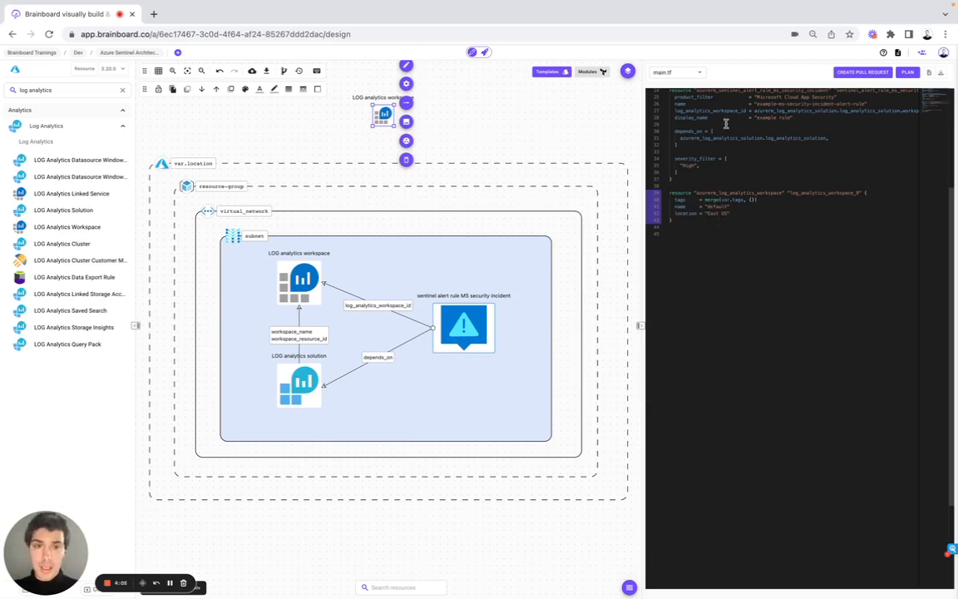
# Delete the newly added Log Analytics Workspace from the canvas.
pyautogui.scroll(5, 724, 123)
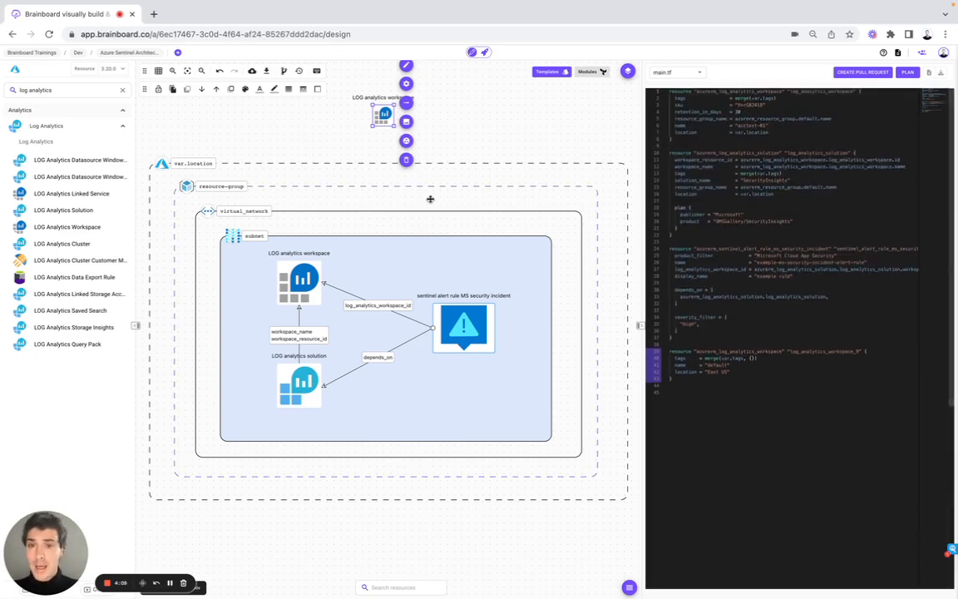
pyautogui.click(377, 116)
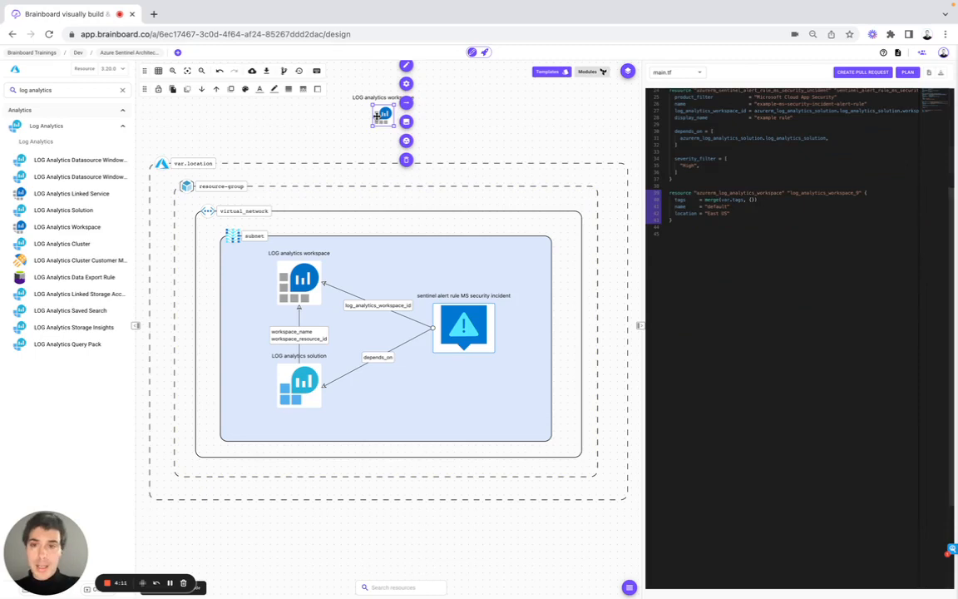
pyautogui.press('Delete')
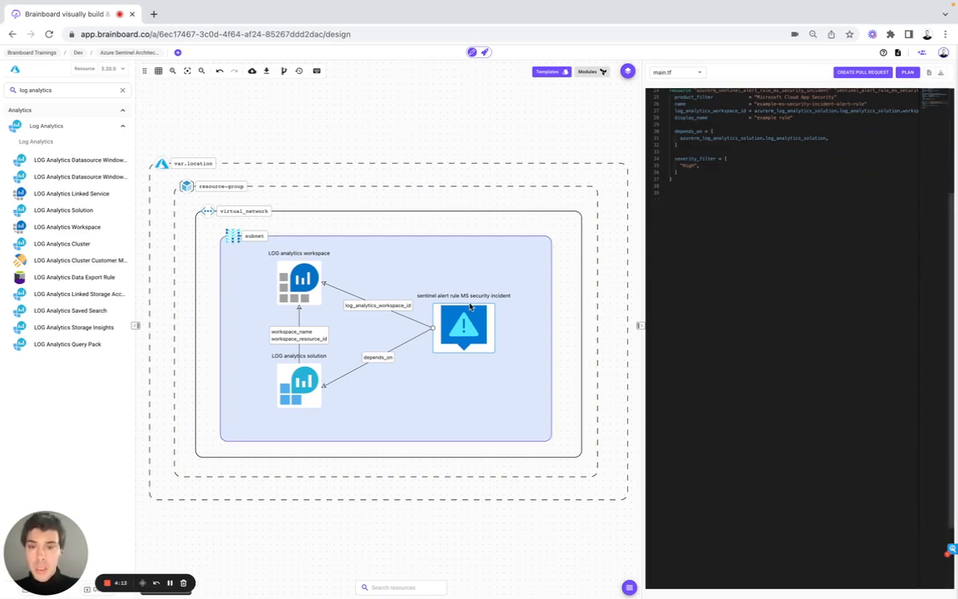
# Open the sentinel alert rule's configuration from its code and review its required parameters before closing it.
pyautogui.click(469, 326)
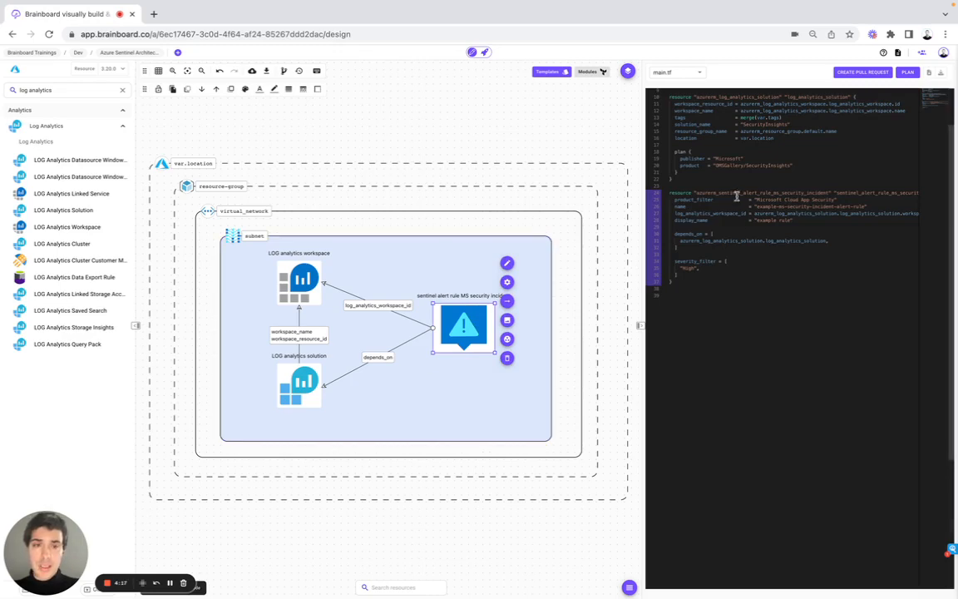
pyautogui.click(676, 192)
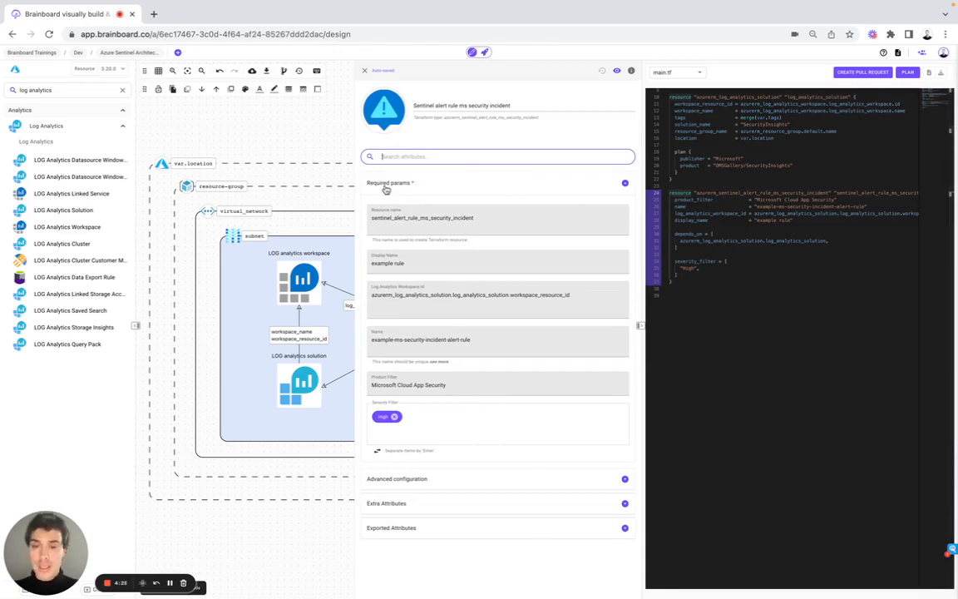
pyautogui.click(365, 70)
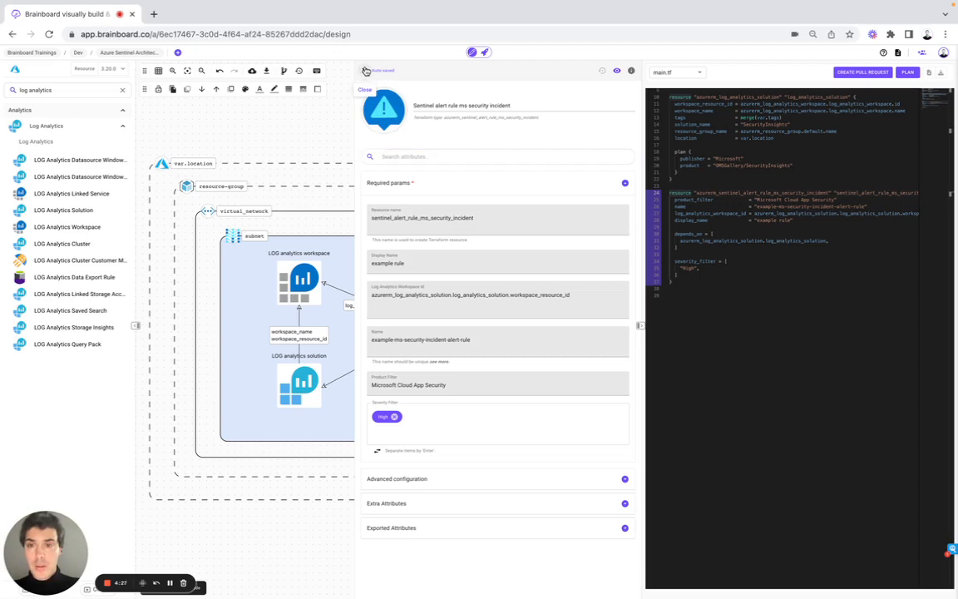
# Clear the resource search and browse through the resource categories list.
pyautogui.click(122, 89)
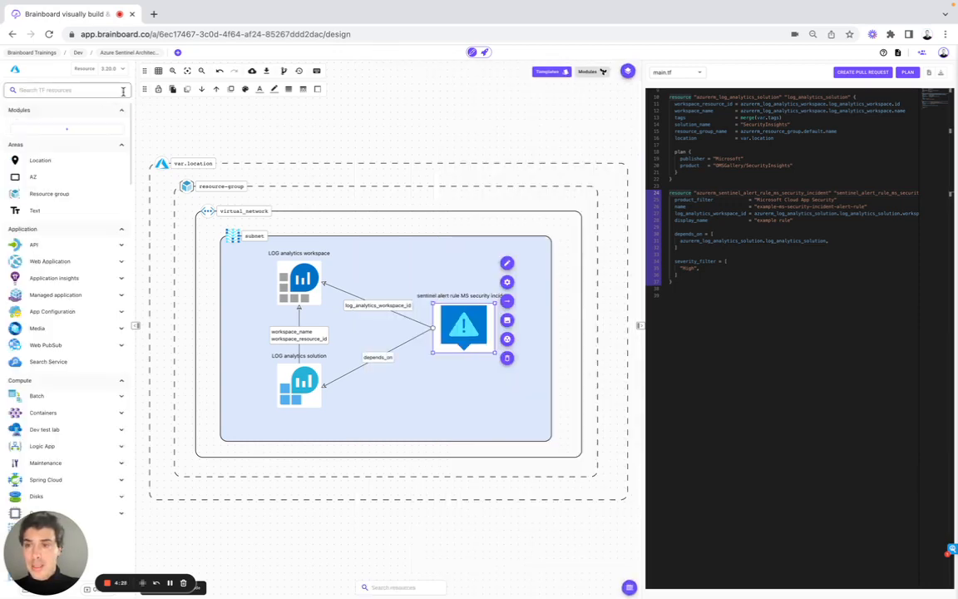
pyautogui.scroll(-15, 84, 298)
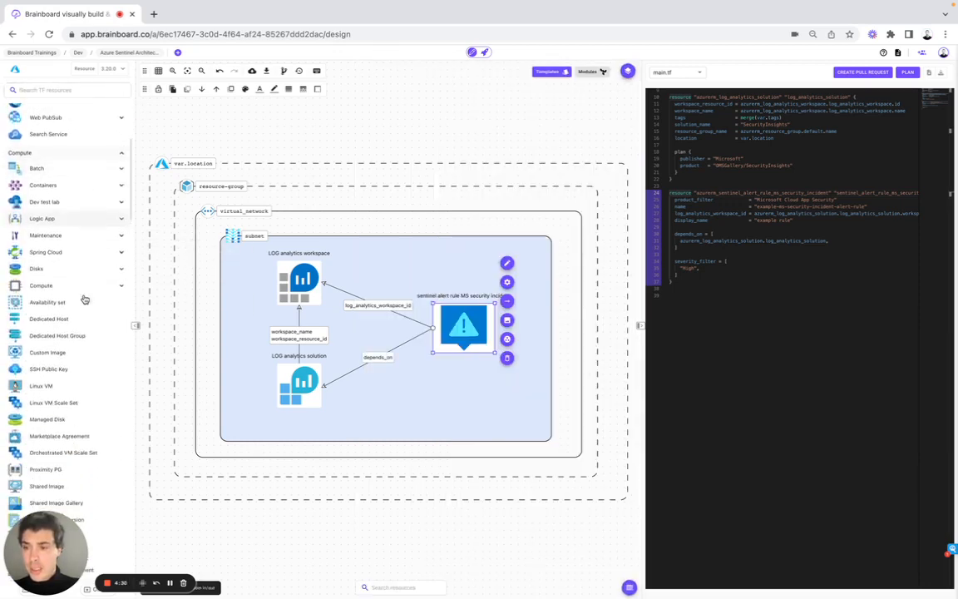
pyautogui.scroll(-15, 84, 299)
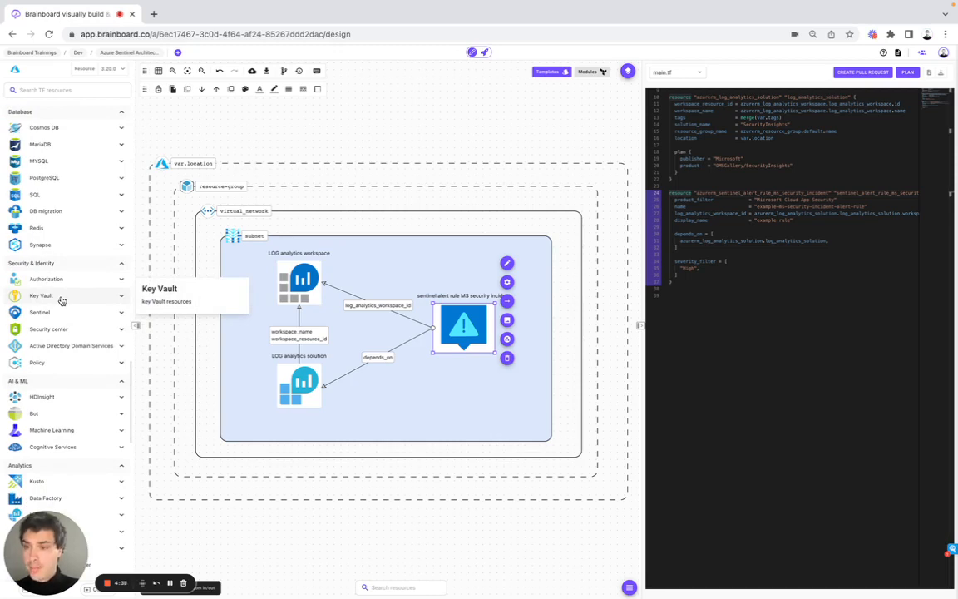
pyautogui.scroll(20, 60, 300)
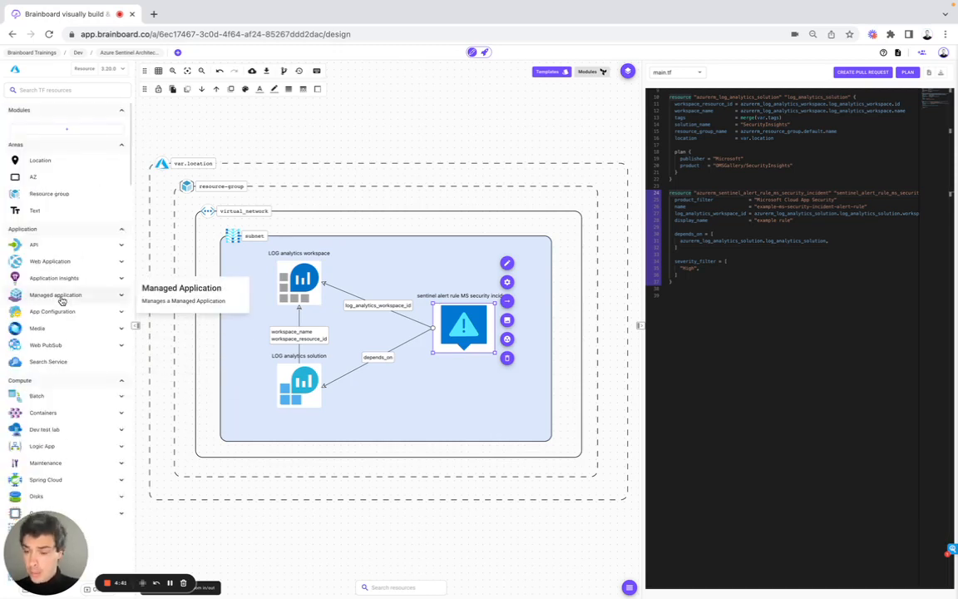
pyautogui.scroll(2, 708, 139)
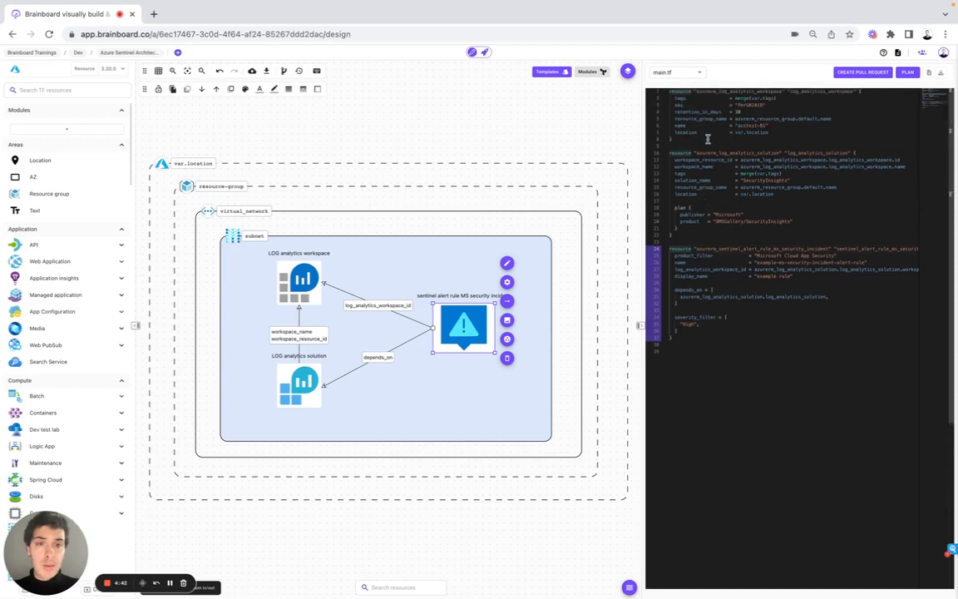
# Switch the code view to the networking.tf file and then to providers.tf.
pyautogui.click(680, 73)
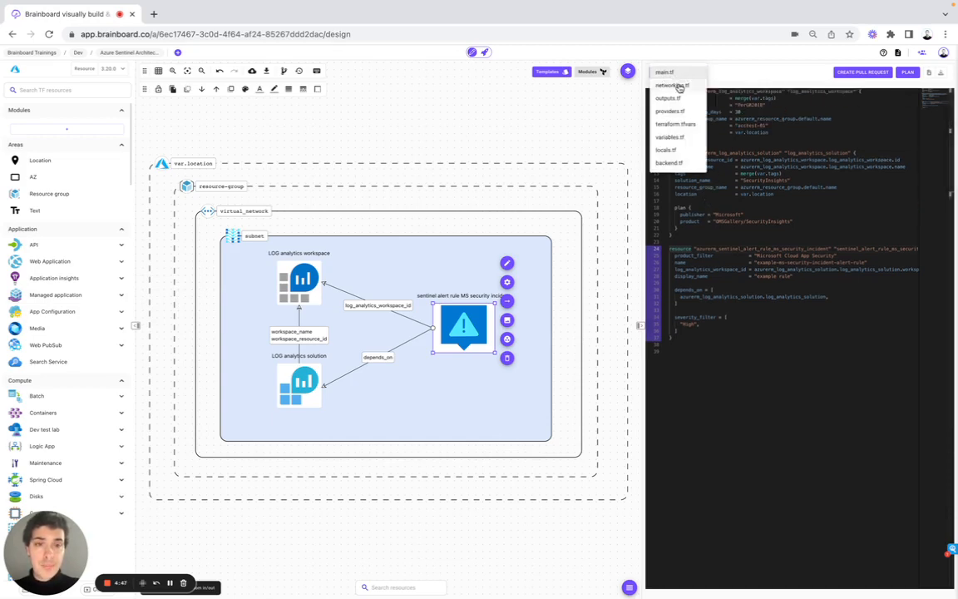
pyautogui.click(678, 86)
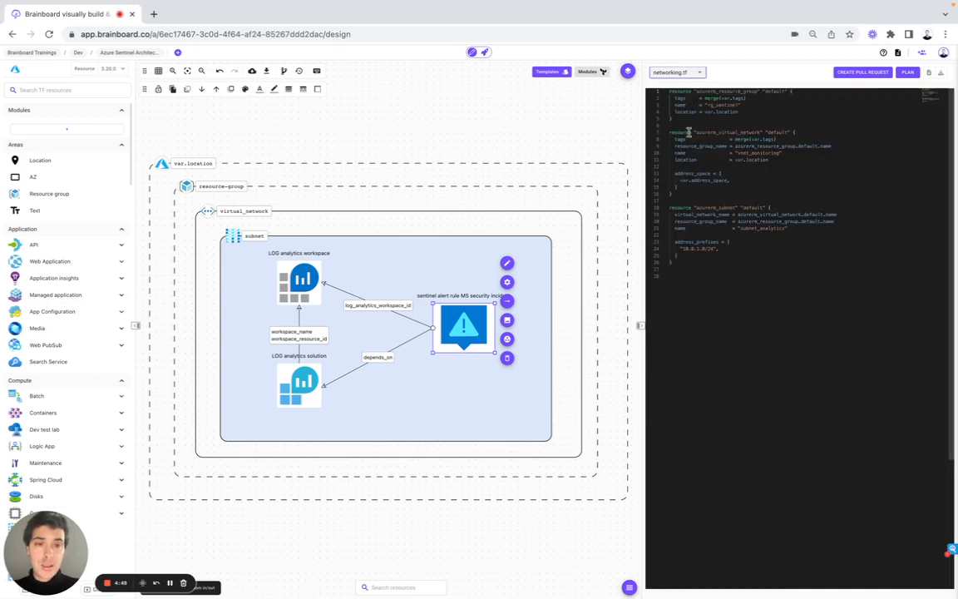
pyautogui.click(682, 74)
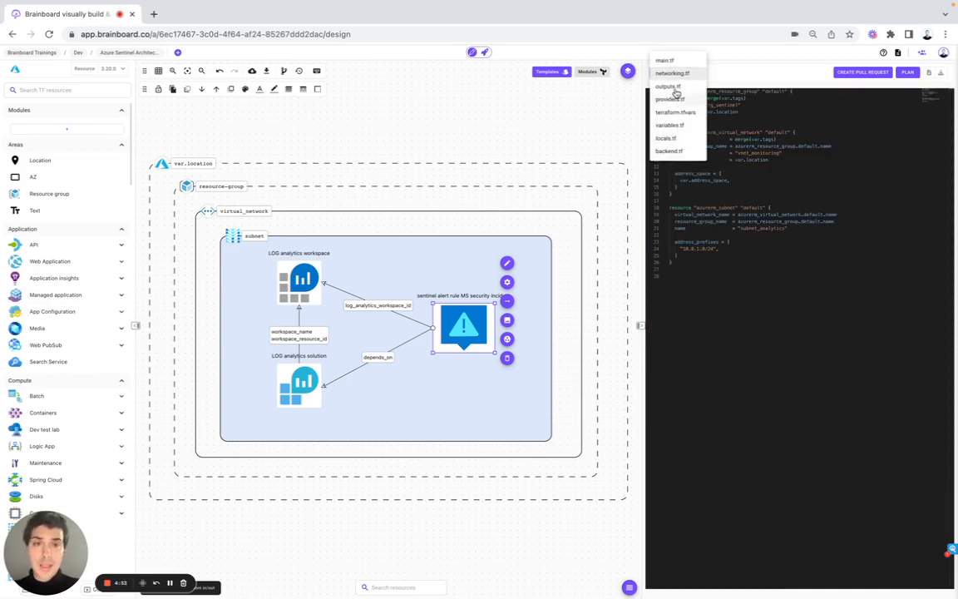
pyautogui.click(672, 99)
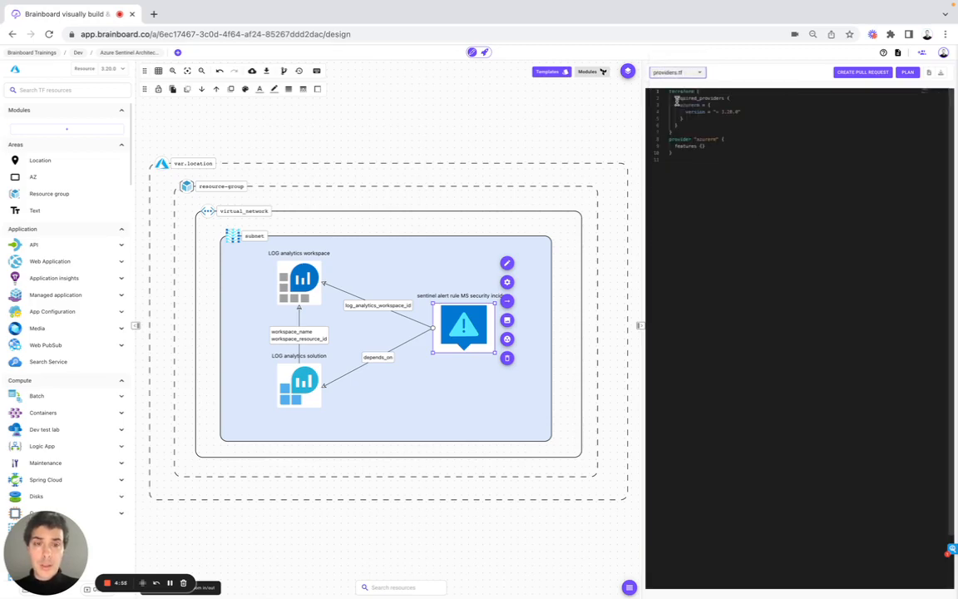
# Open the custom Terraform provider definition for Microsoft Azure RM and toggle customization on and off before closing it.
pyautogui.click(15, 72)
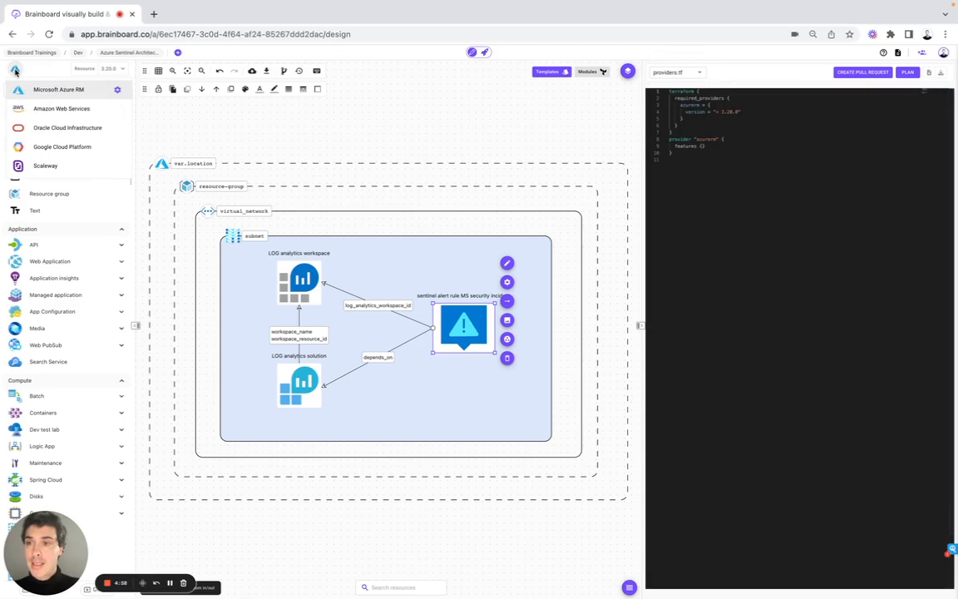
pyautogui.click(117, 91)
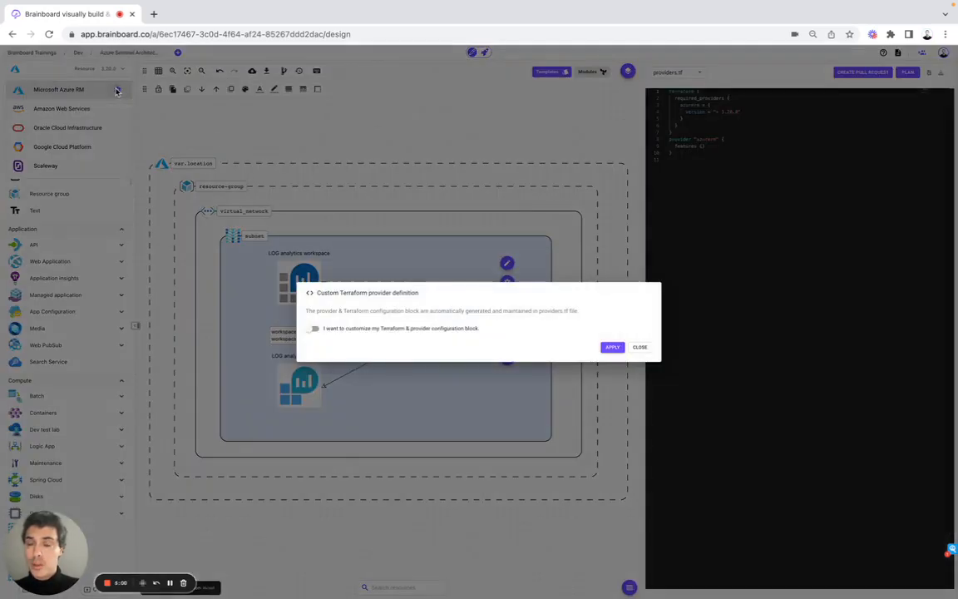
pyautogui.click(313, 329)
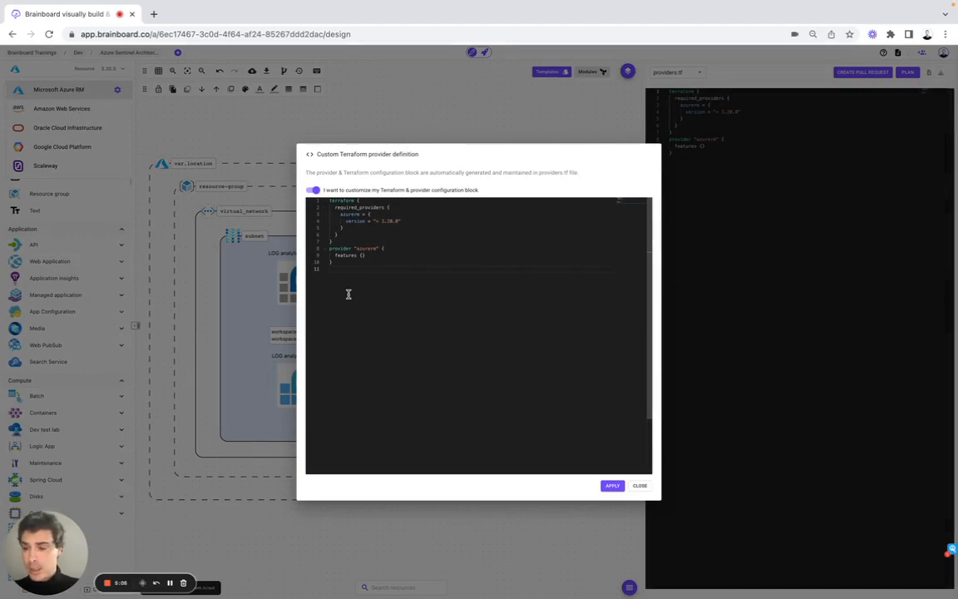
pyautogui.click(315, 191)
pyautogui.click(313, 121)
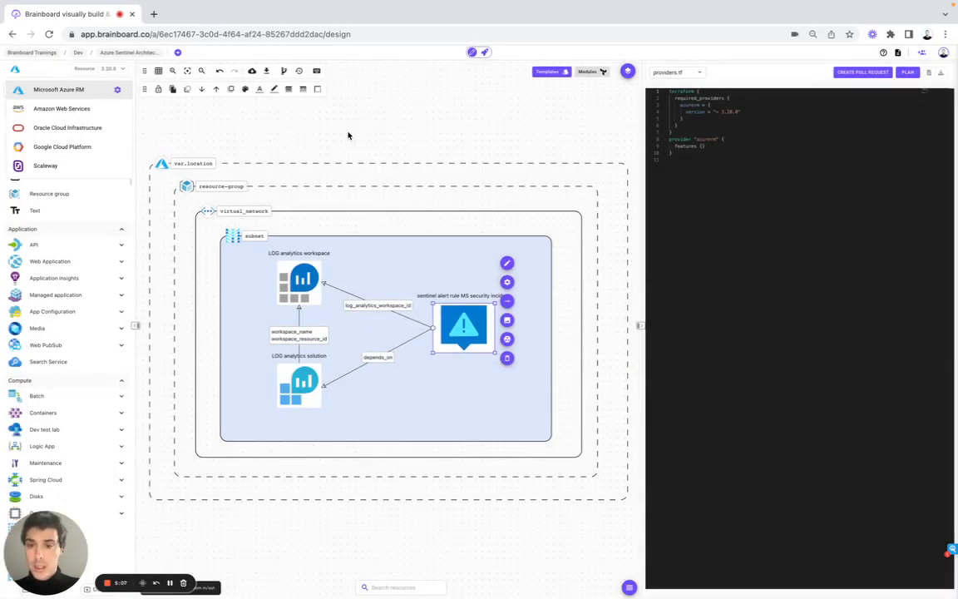
# Switch the code view to the variables.tf file.
pyautogui.click(675, 73)
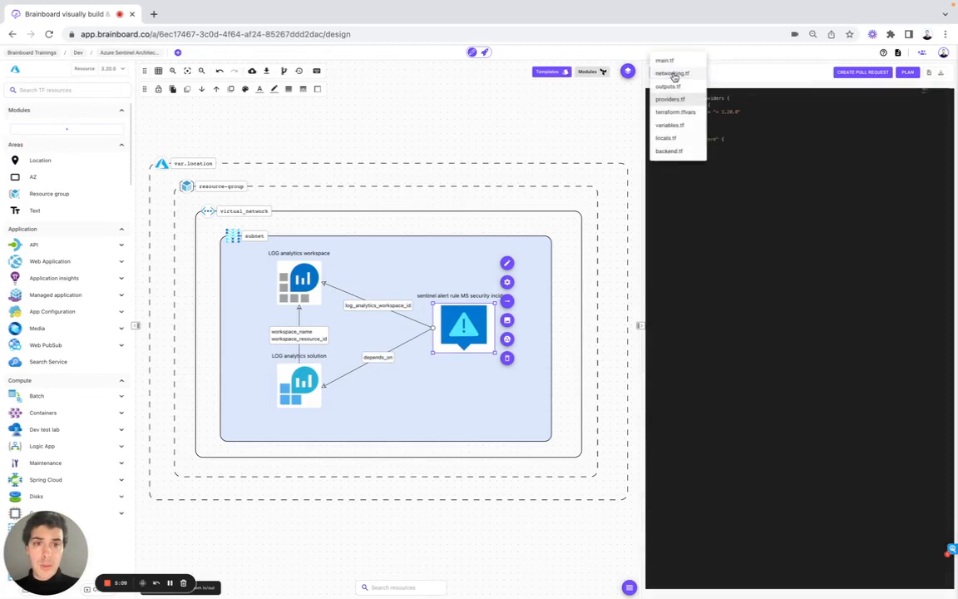
pyautogui.click(675, 124)
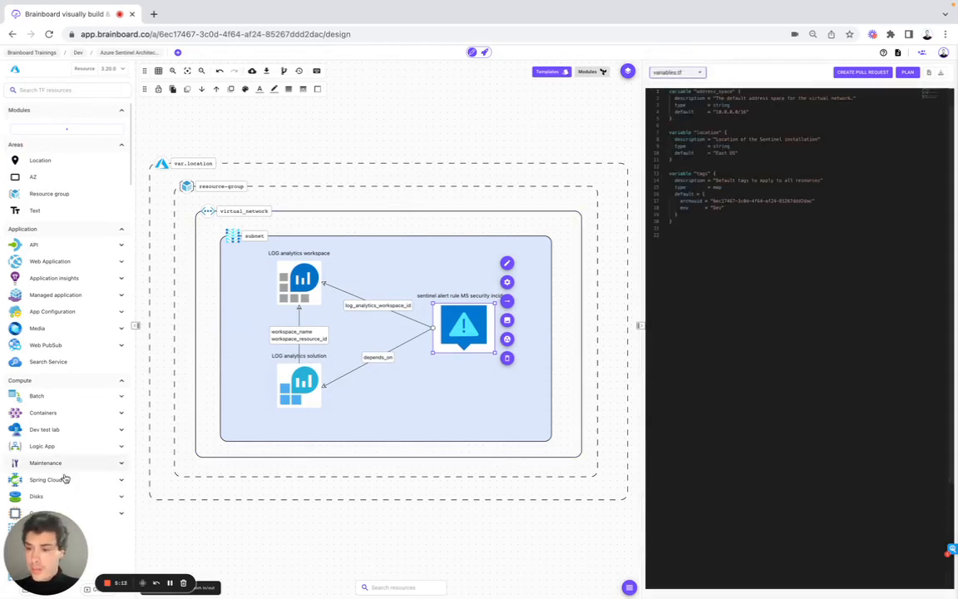
pyautogui.moveTo(50, 526); pyautogui.dragTo(193, 522)
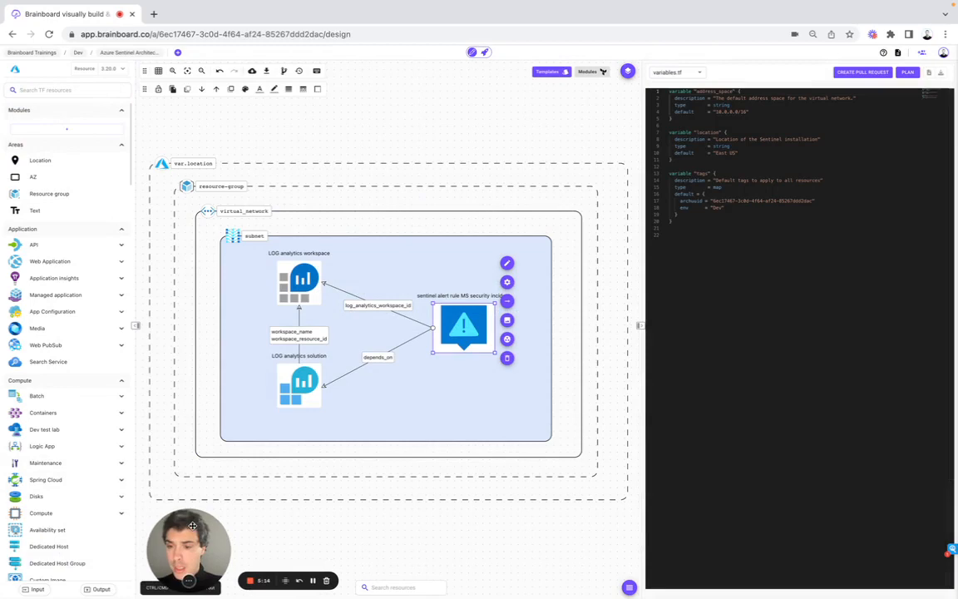
# Open the variables and locals manager and expand the Organization, Project and Environment sections.
pyautogui.click(31, 589)
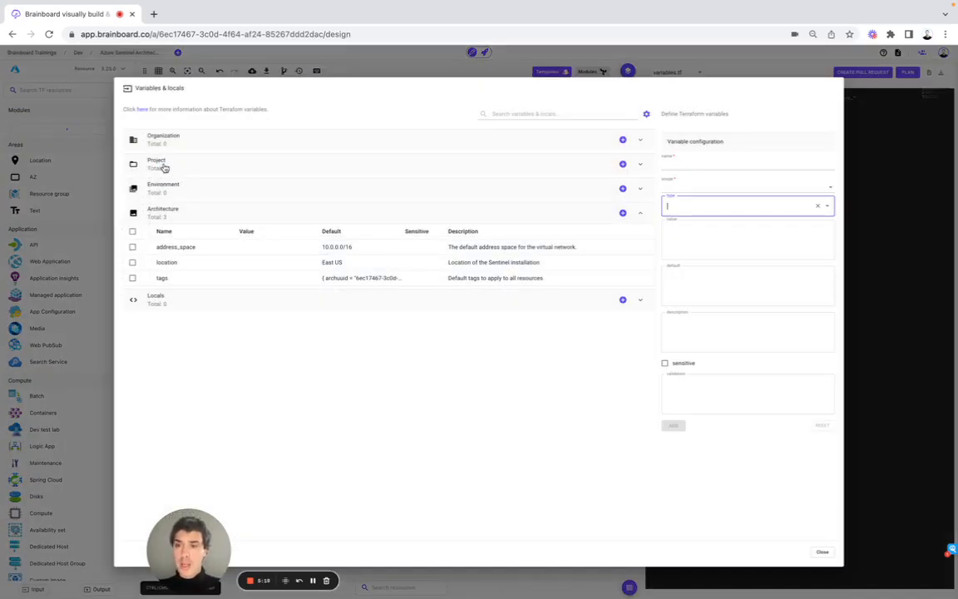
pyautogui.click(158, 139)
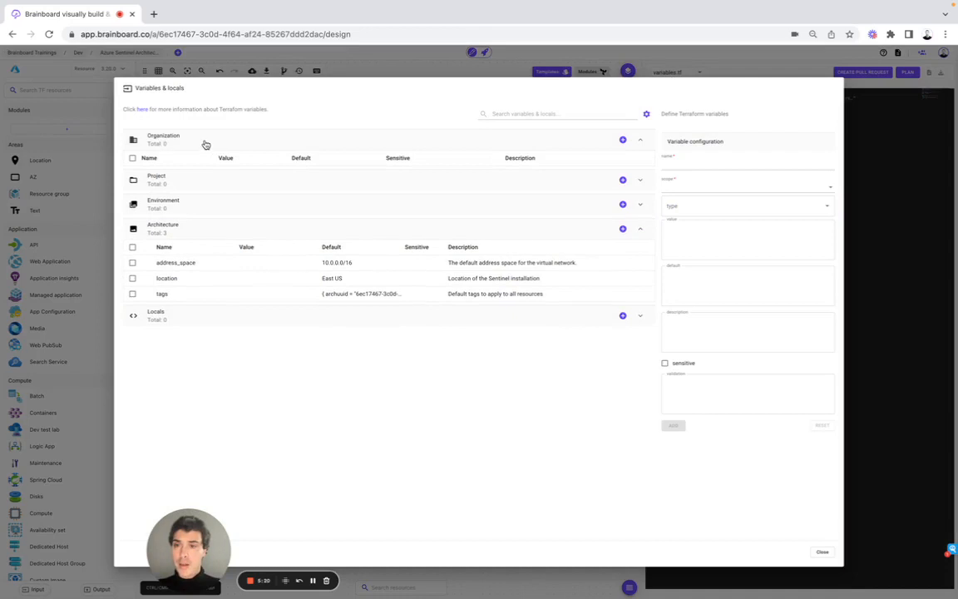
pyautogui.click(184, 183)
pyautogui.click(179, 220)
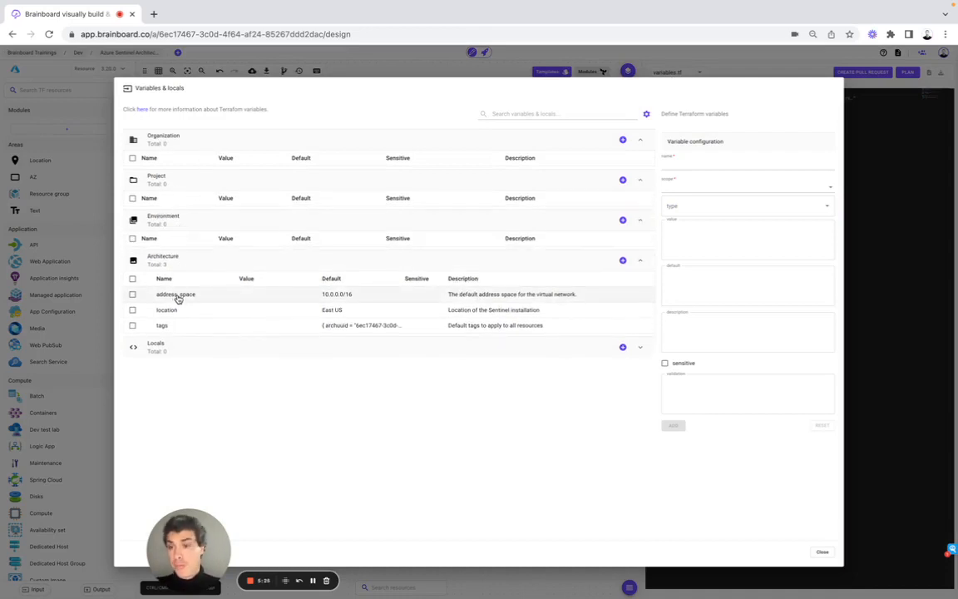
# Open the address_space variable's configuration, review its scope and type options, and close the manager.
pyautogui.click(177, 296)
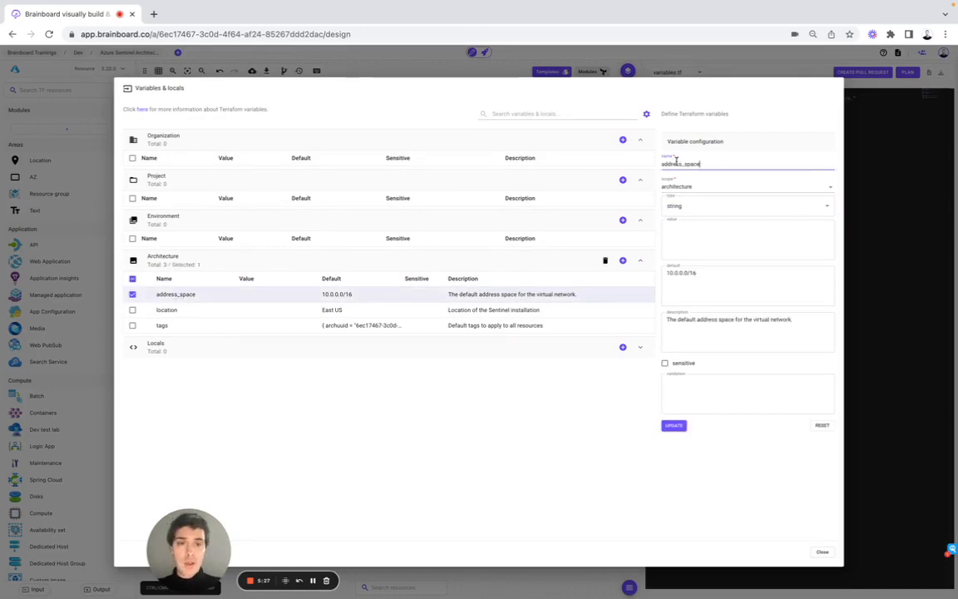
pyautogui.click(687, 188)
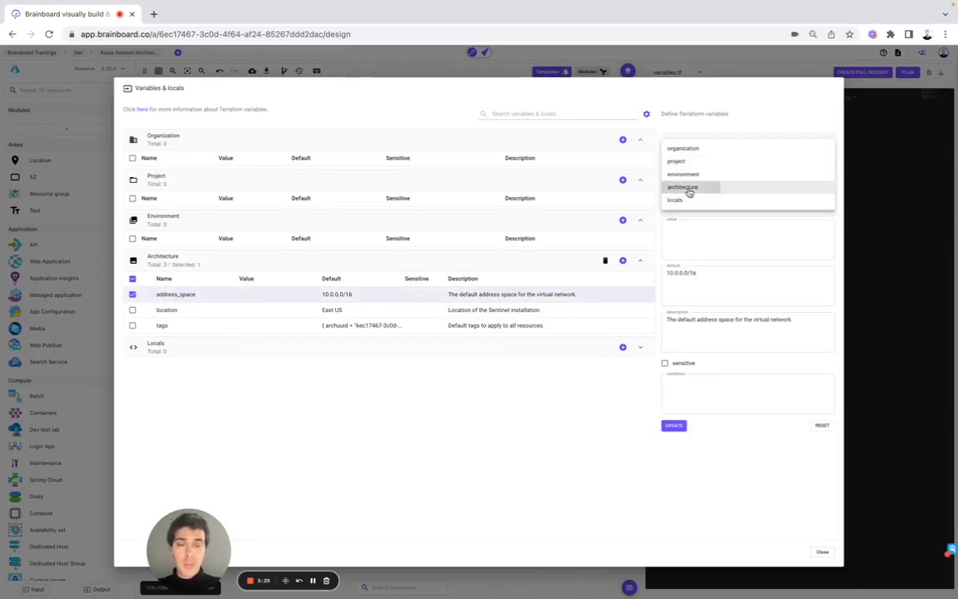
pyautogui.click(689, 189)
pyautogui.click(686, 203)
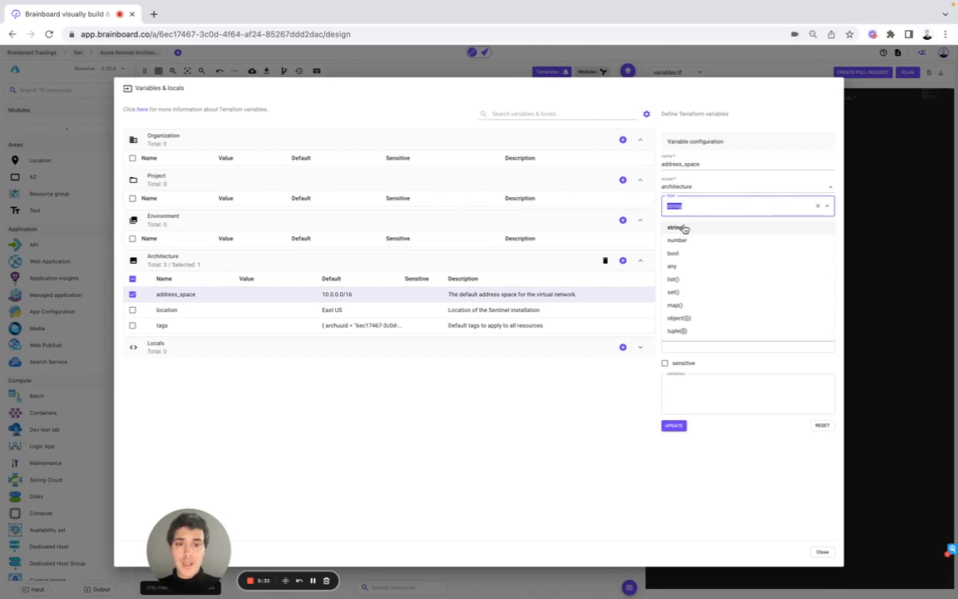
pyautogui.click(683, 225)
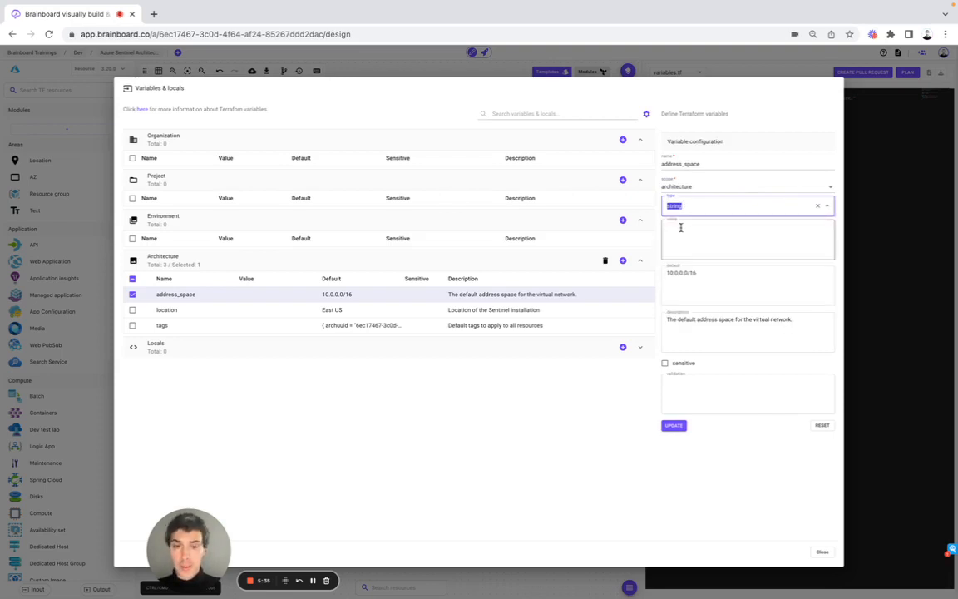
pyautogui.click(888, 222)
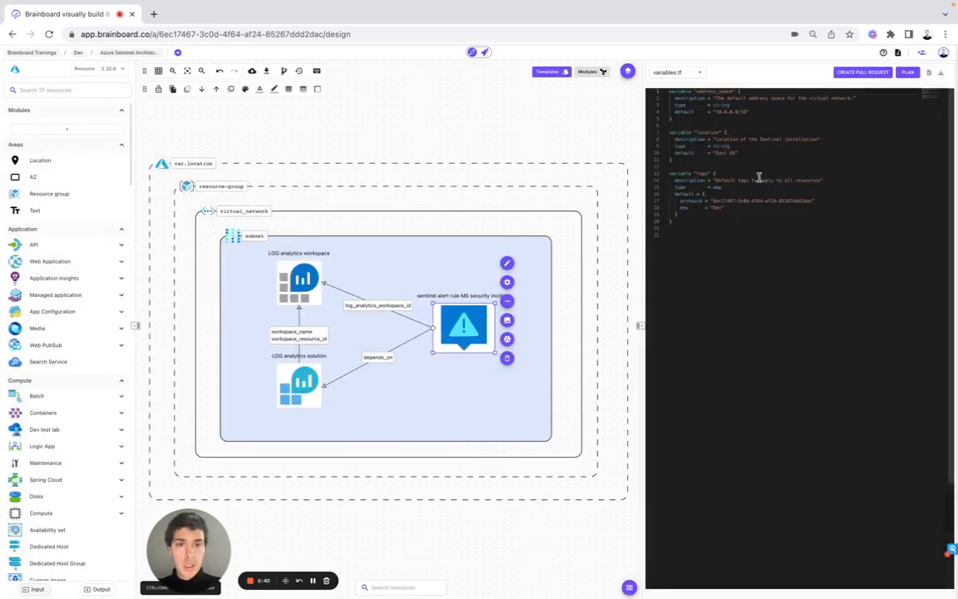
# Switch the code view to the locals.tf file.
pyautogui.click(669, 75)
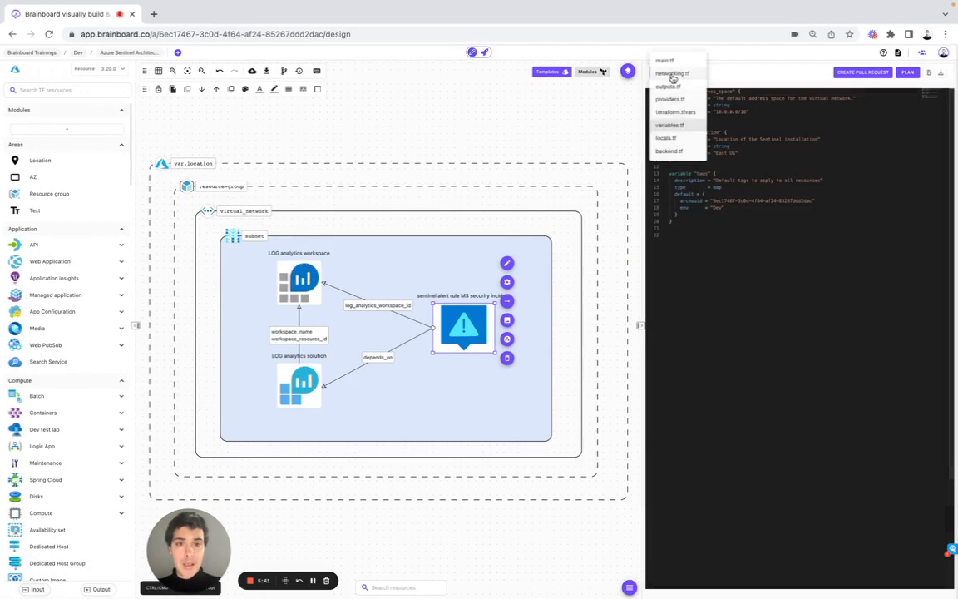
pyautogui.click(668, 138)
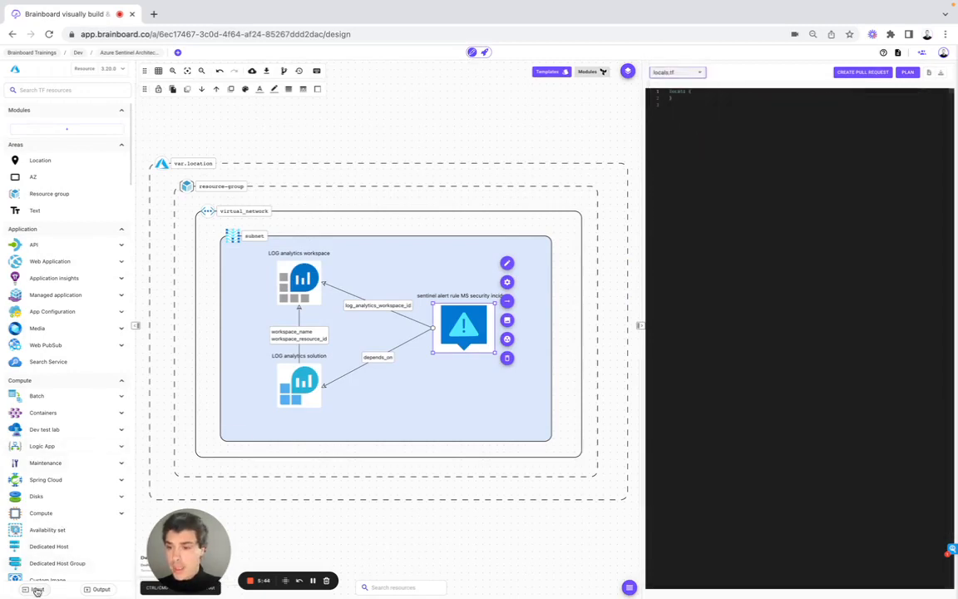
# Open the variables and locals manager to review the Locals section, then close it.
pyautogui.click(32, 588)
pyautogui.click(153, 300)
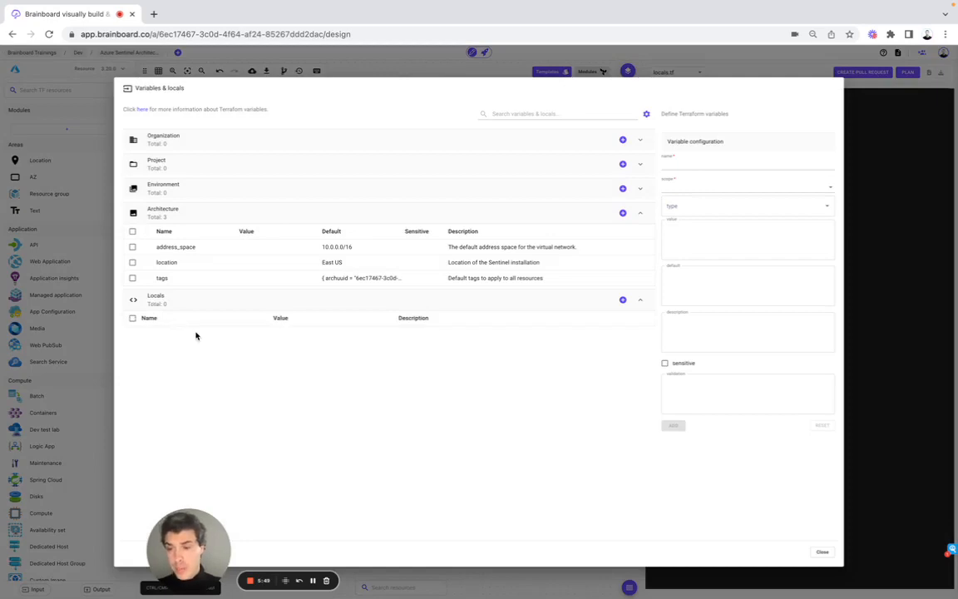
pyautogui.click(906, 273)
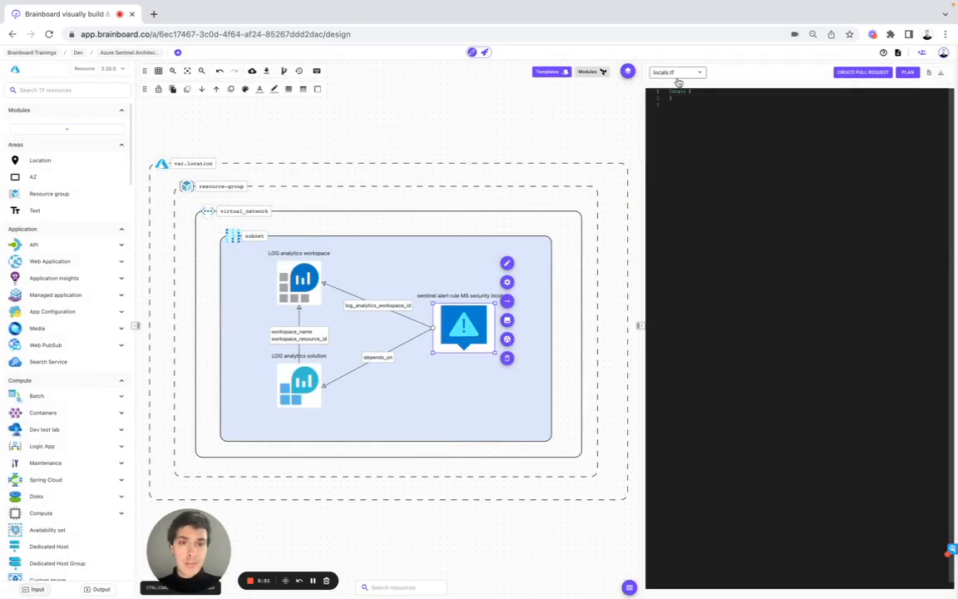
# Switch the code view to the backend.tf file.
pyautogui.click(675, 73)
pyautogui.click(669, 150)
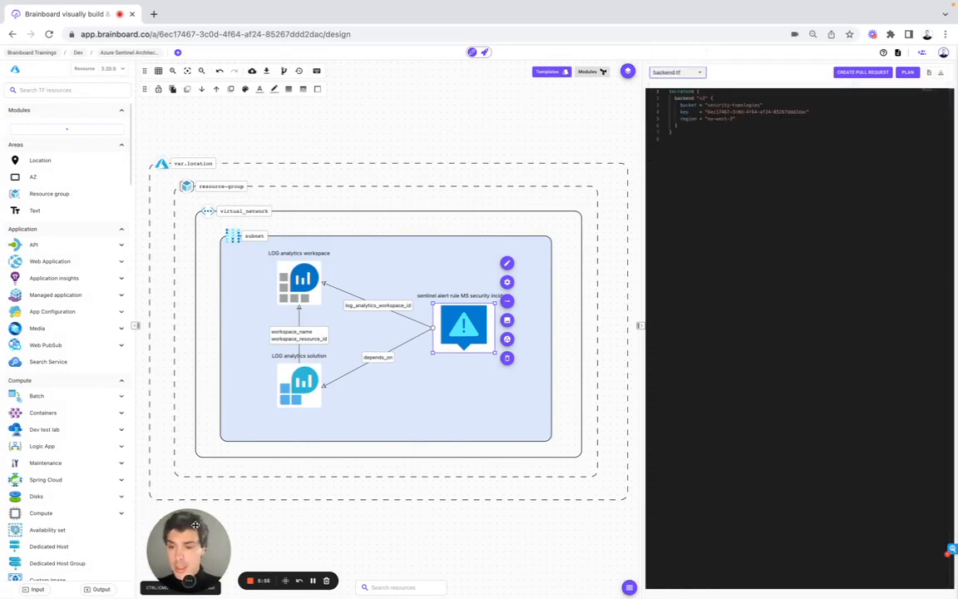
pyautogui.moveTo(191, 520); pyautogui.dragTo(60, 525)
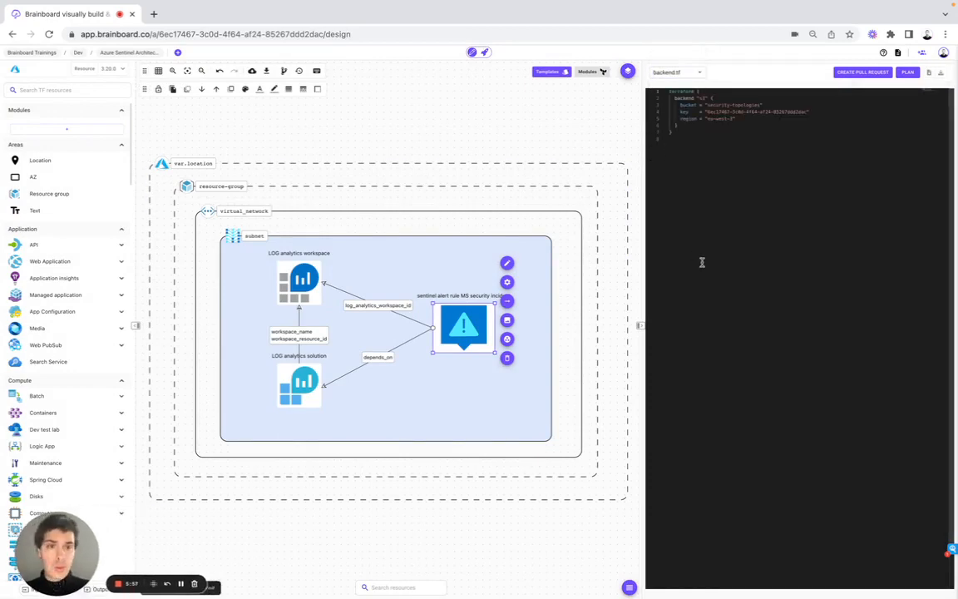
# Open the account's Data management settings and open the Terraform Backend settings.
pyautogui.click(943, 53)
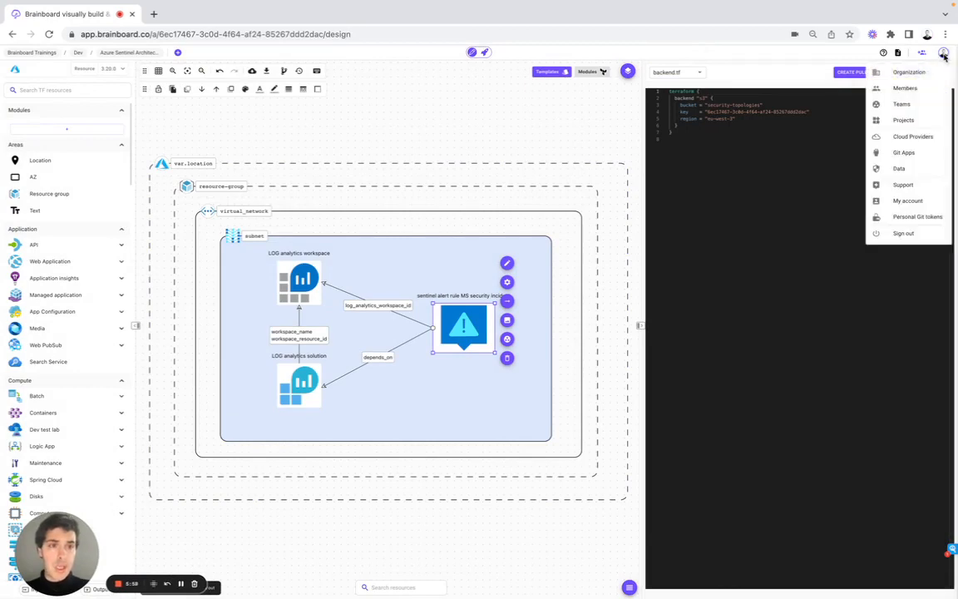
pyautogui.click(904, 167)
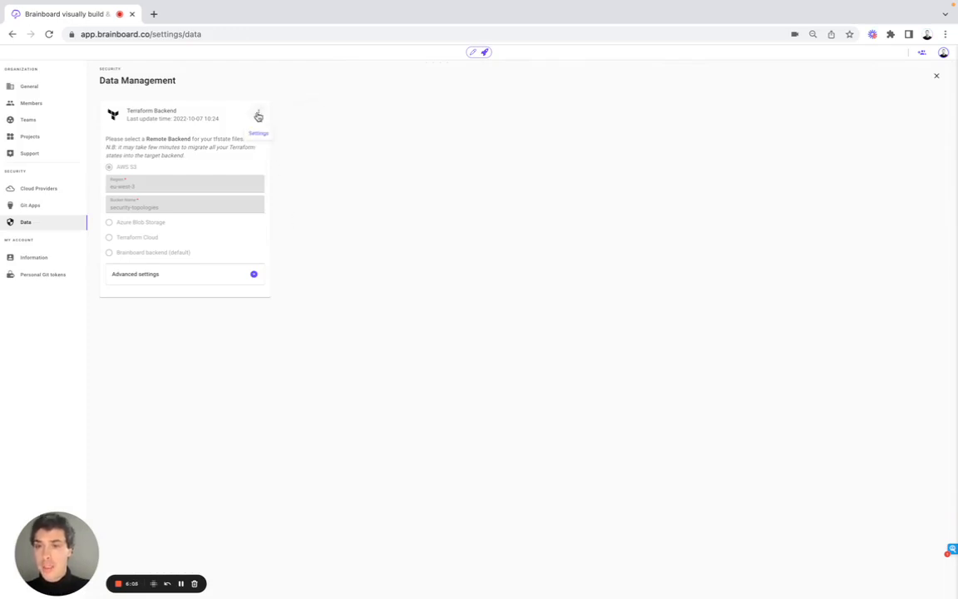
pyautogui.click(259, 111)
pyautogui.click(271, 114)
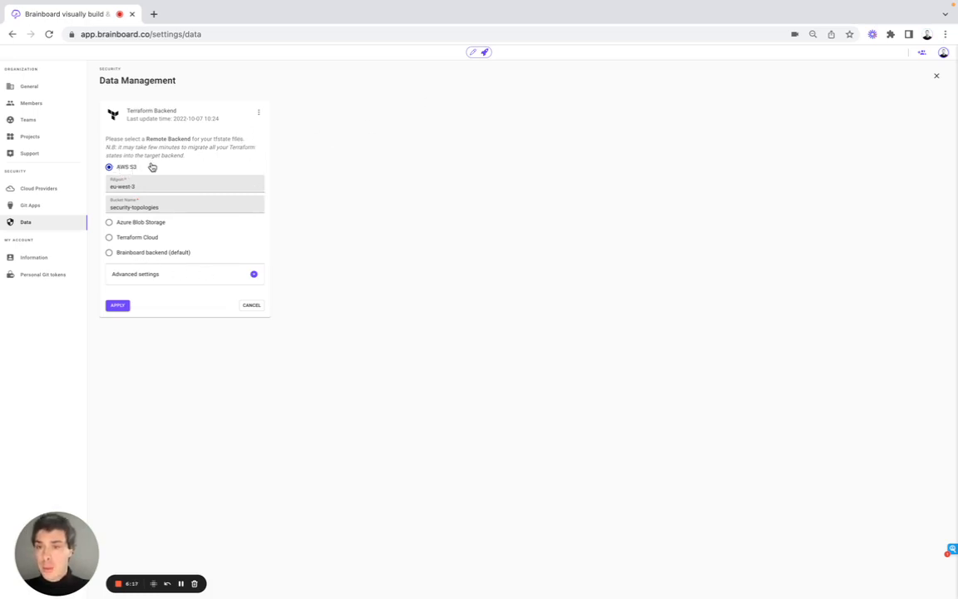
# Open the Cloud Providers settings and the new Azure RM credential form, then close the form.
pyautogui.click(42, 188)
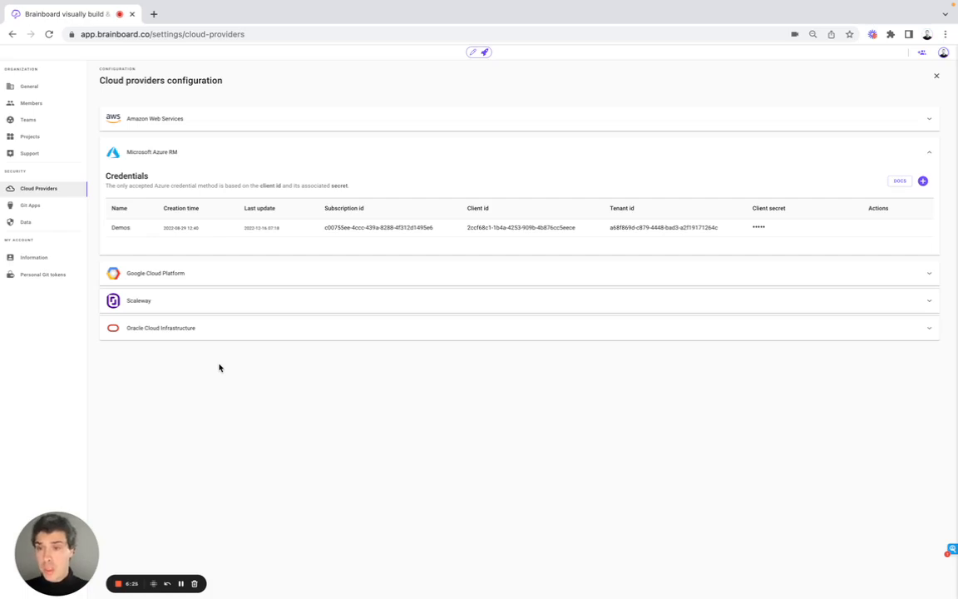
pyautogui.click(924, 181)
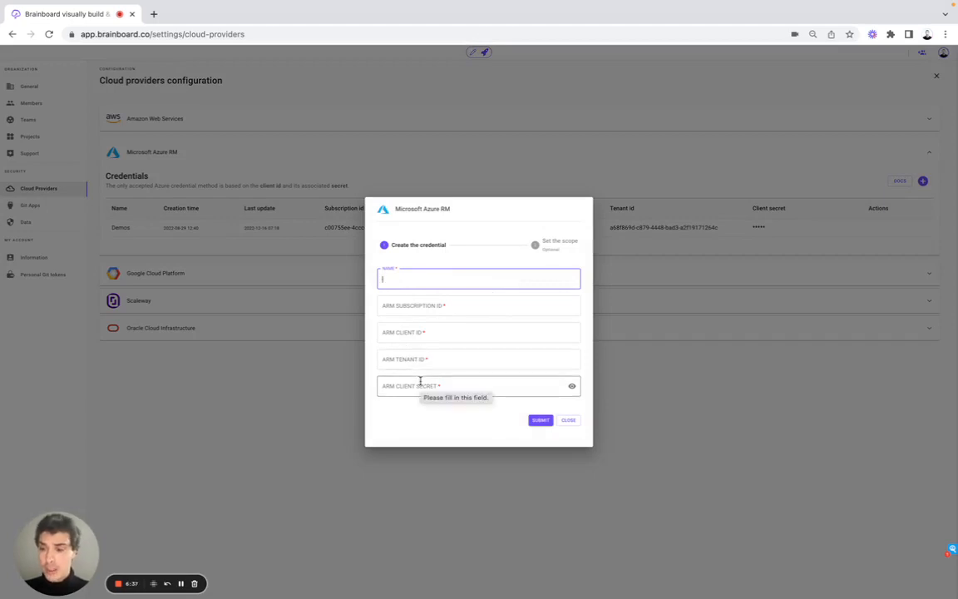
pyautogui.click(186, 401)
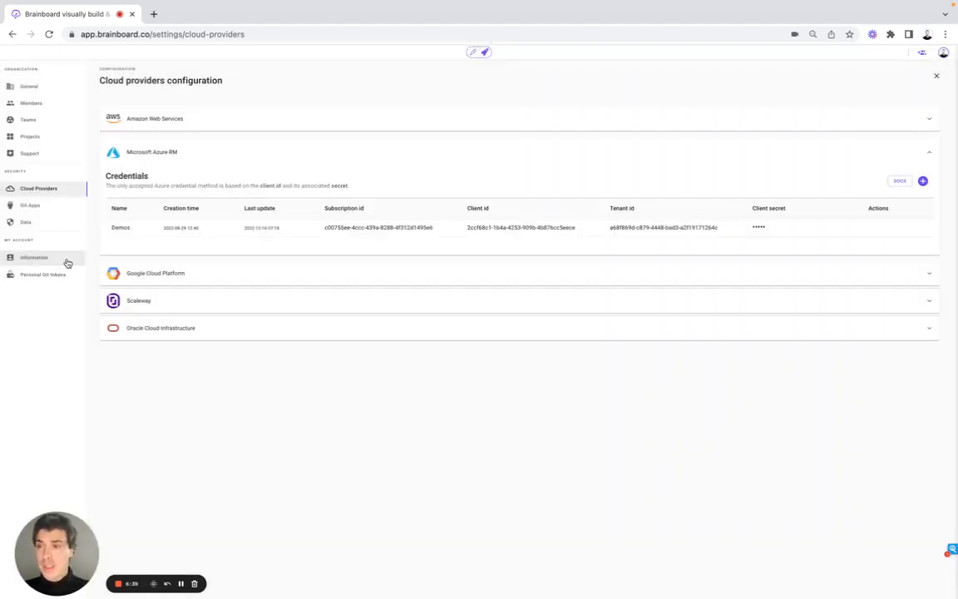
# Review the Git Apps page, then expand the Azure Devops, Bitbucket and Gitlab personal Git token sections.
pyautogui.click(69, 208)
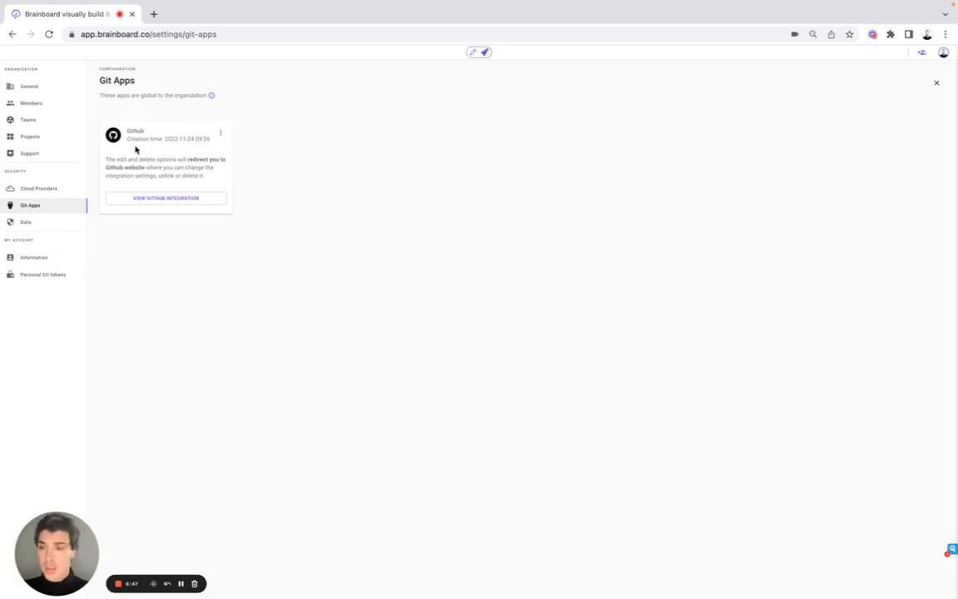
pyautogui.click(58, 274)
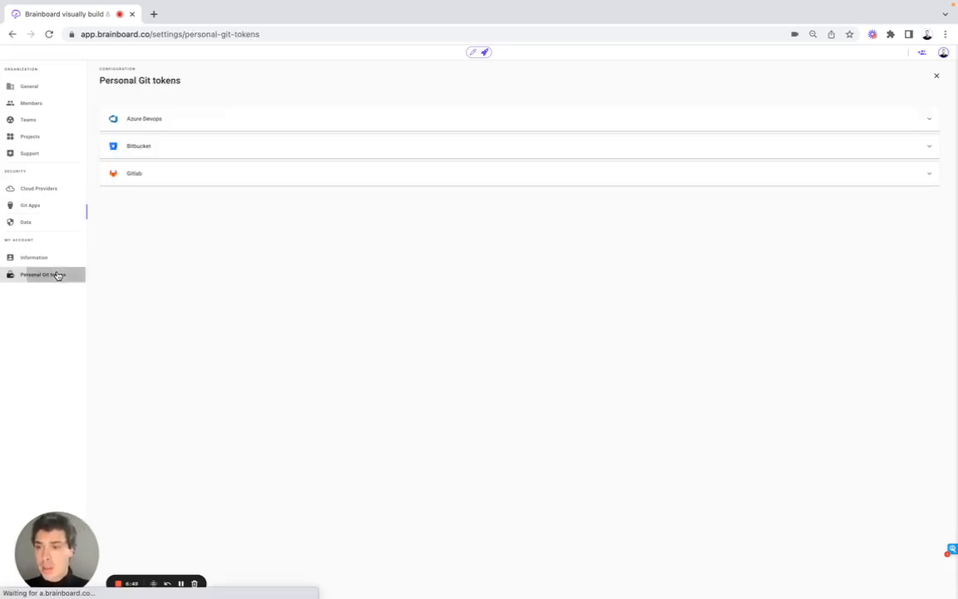
pyautogui.click(154, 122)
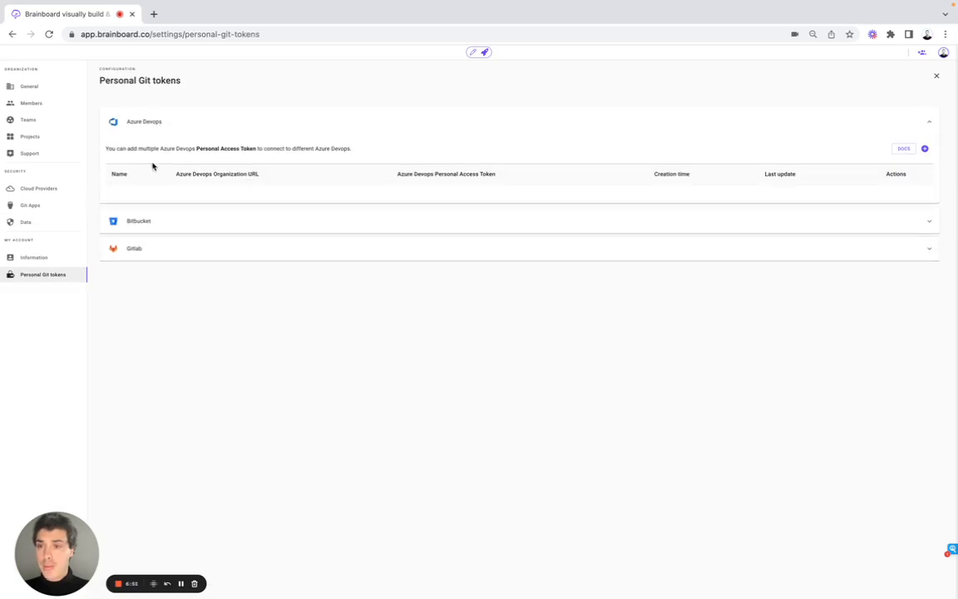
pyautogui.click(150, 222)
pyautogui.click(150, 250)
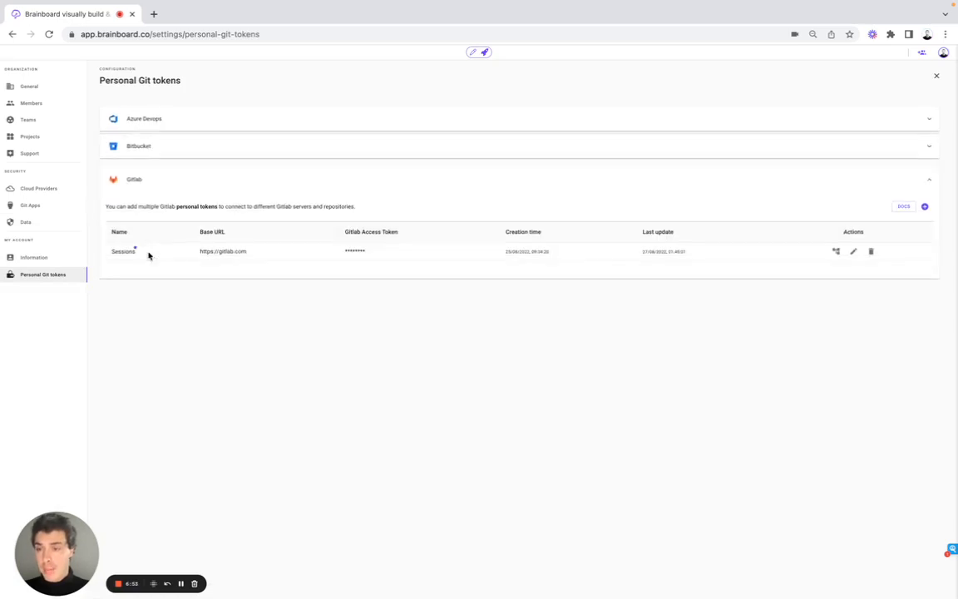
# Return to the design and start a pull request using Gitlab with the brainboard / demos project, then close the dialog.
pyautogui.click(472, 52)
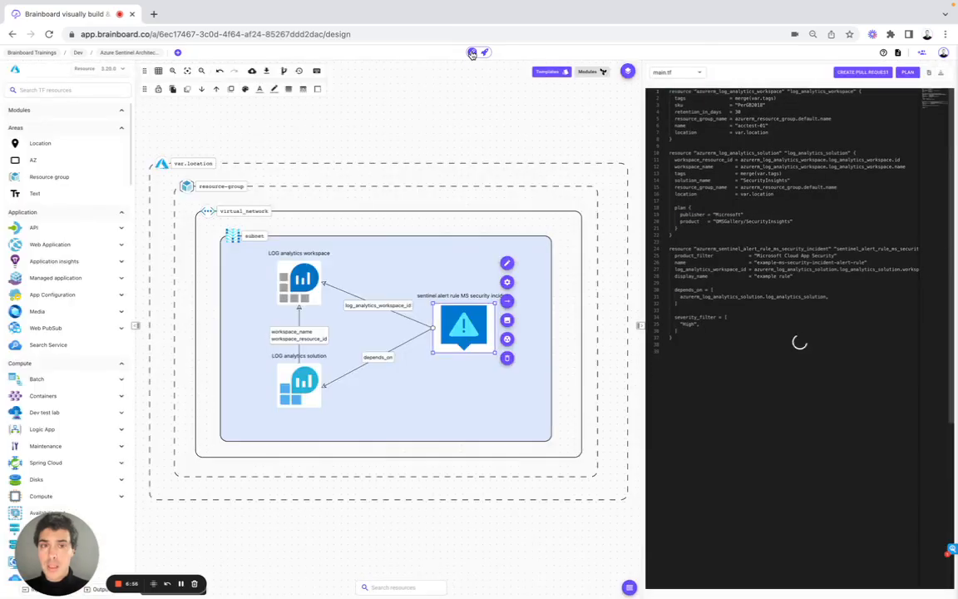
pyautogui.click(869, 73)
pyautogui.click(442, 261)
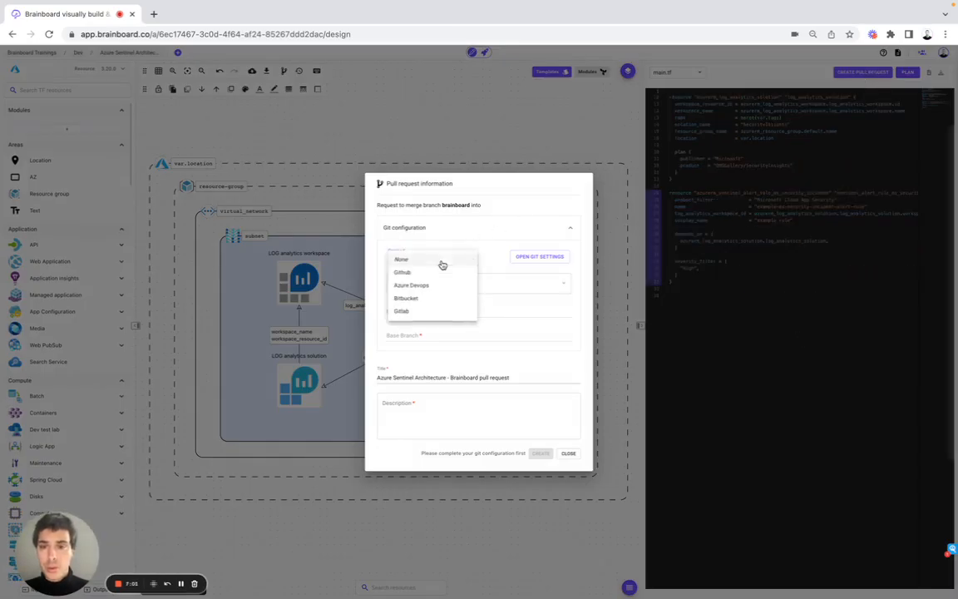
pyautogui.click(403, 311)
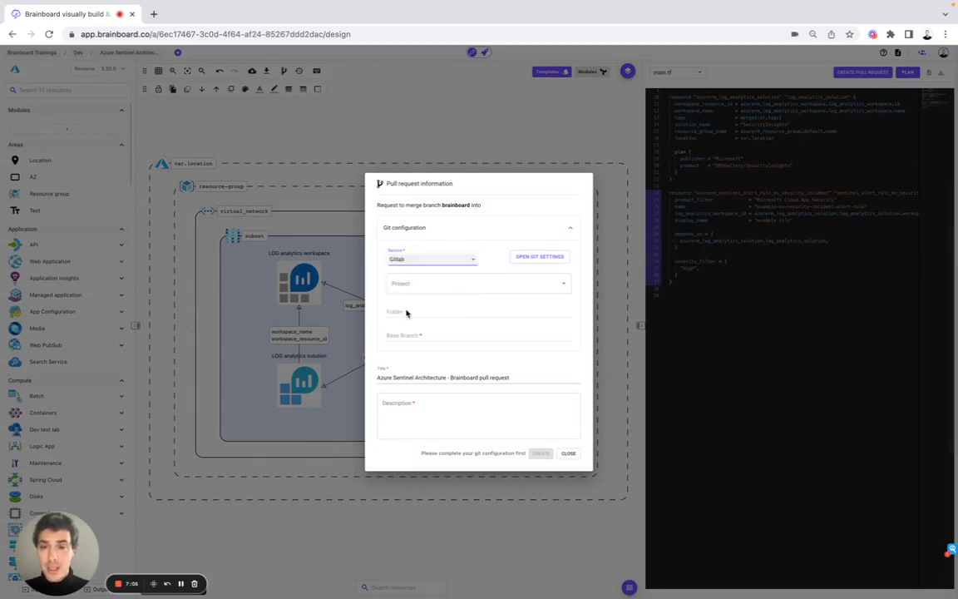
pyautogui.click(397, 284)
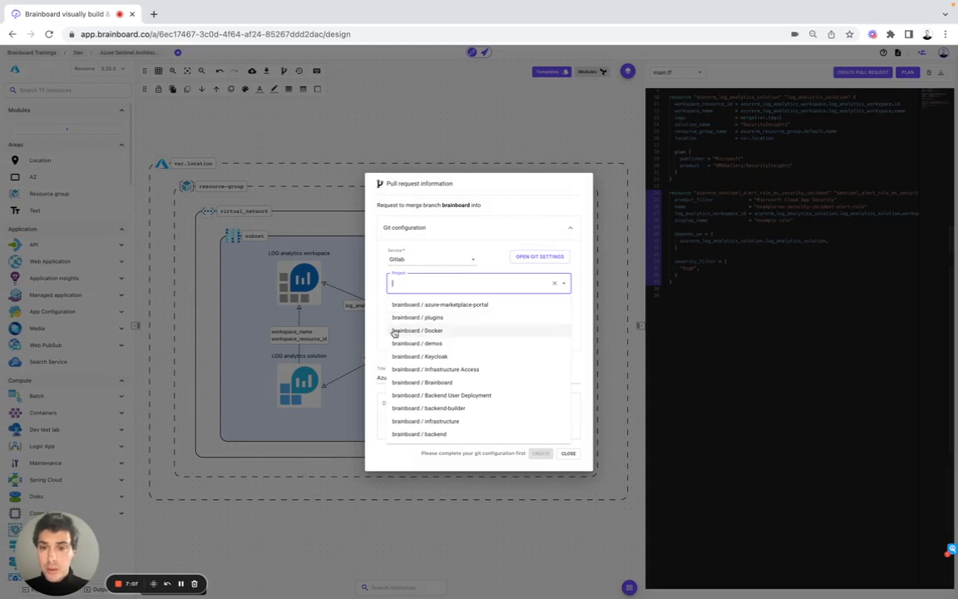
pyautogui.click(409, 343)
pyautogui.click(407, 413)
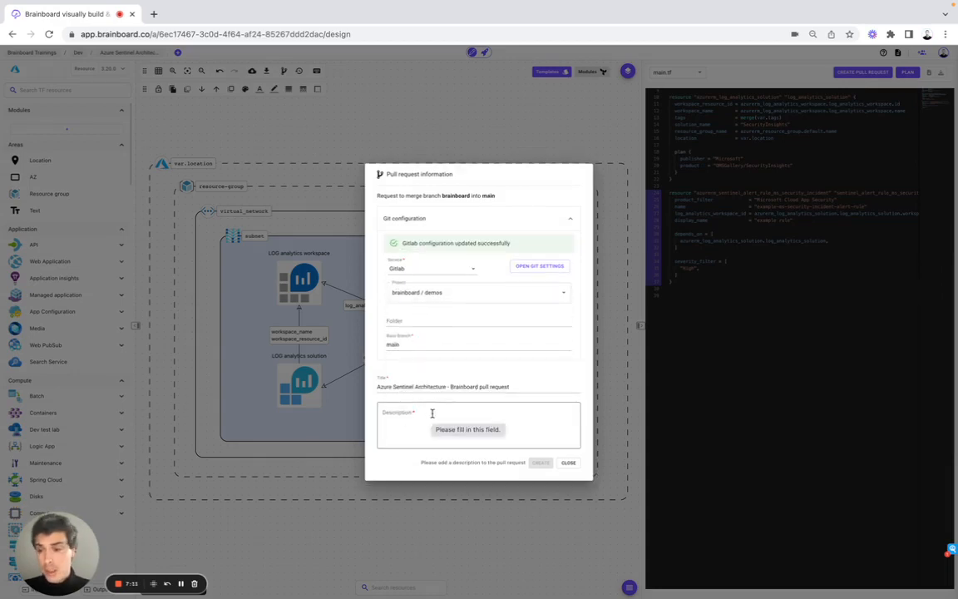
pyautogui.click(487, 130)
# Open the CI/CD engine and view the One Action deployment page before returning to the CI/CD Designer.
pyautogui.scroll(2, 748, 189)
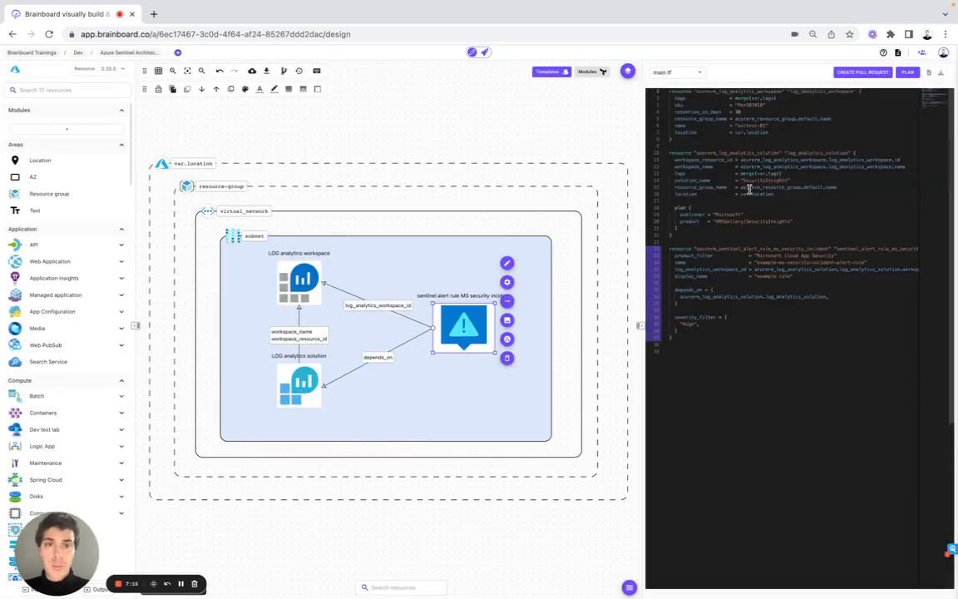
pyautogui.click(486, 140)
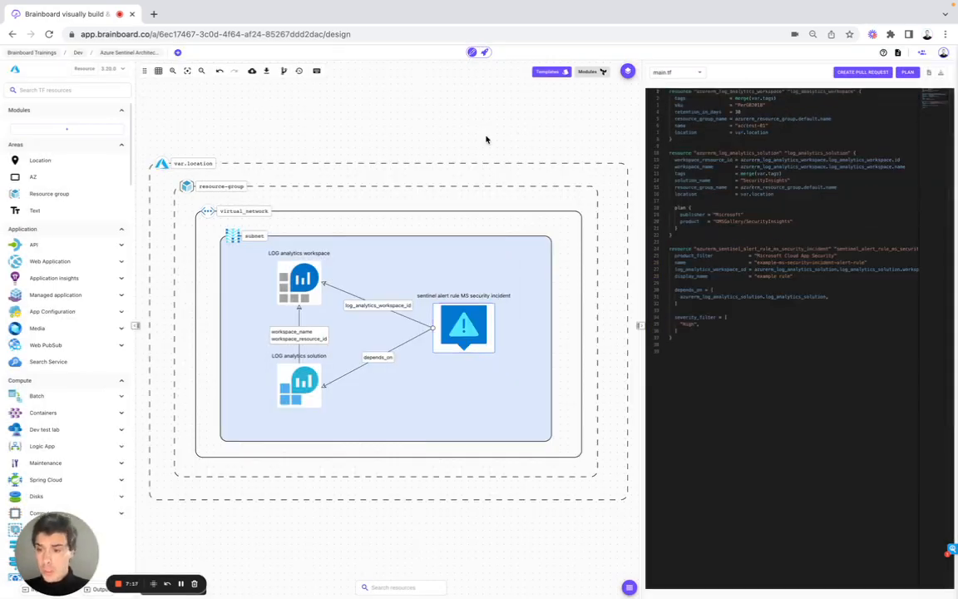
pyautogui.click(484, 53)
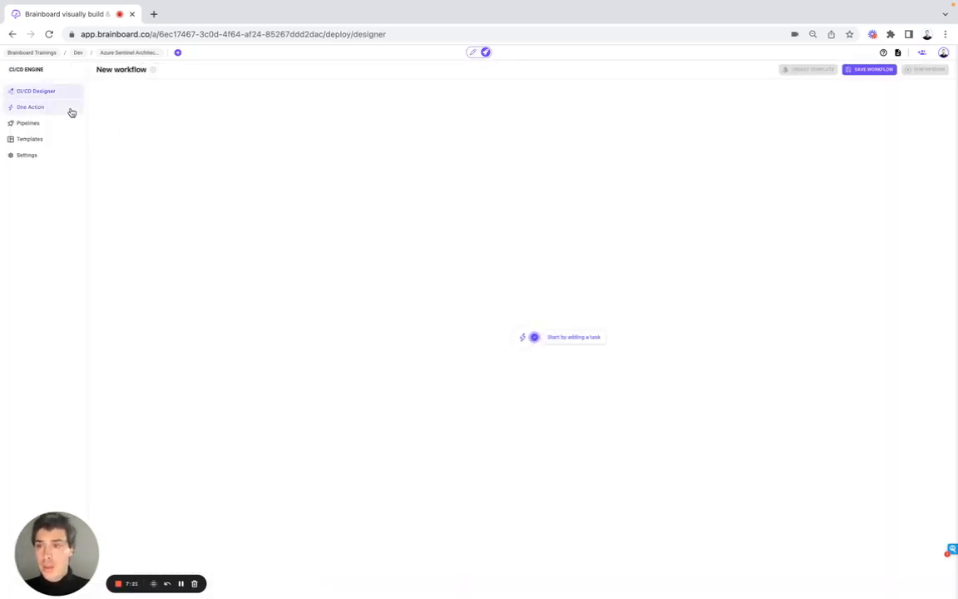
pyautogui.click(71, 111)
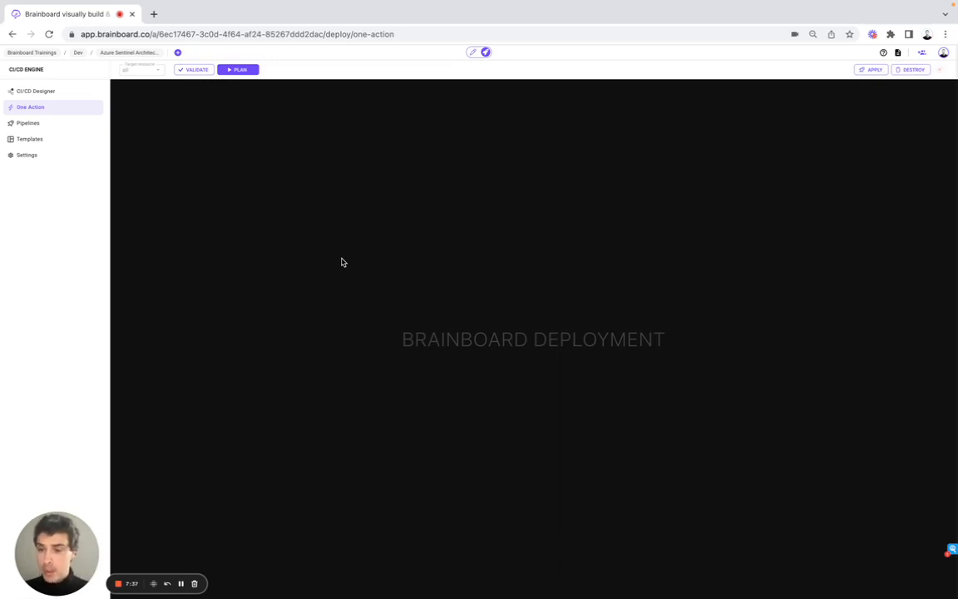
pyautogui.click(82, 91)
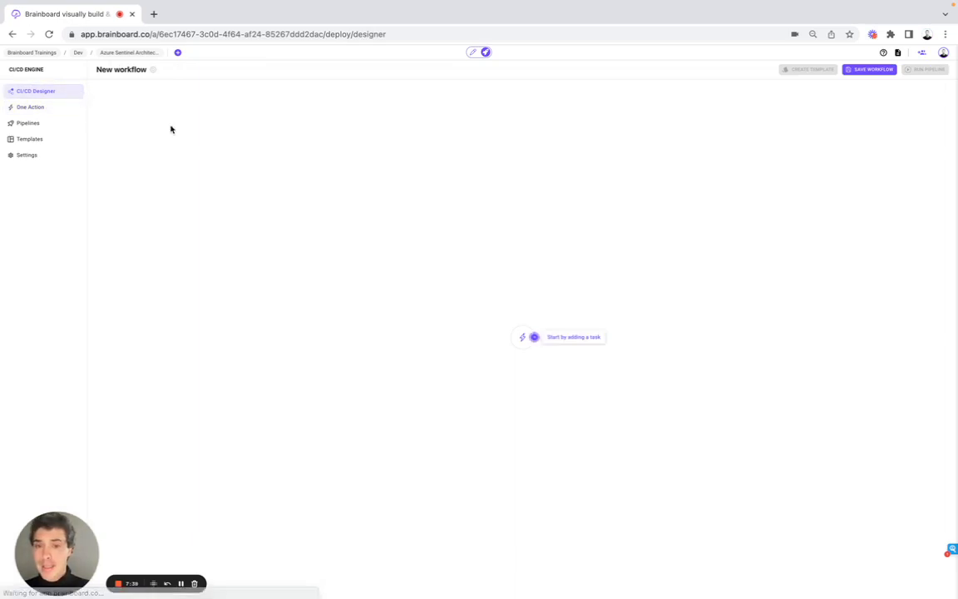
# Add a Terraform task with the validate command to the new workflow and name it Terraform validate.
pyautogui.click(535, 338)
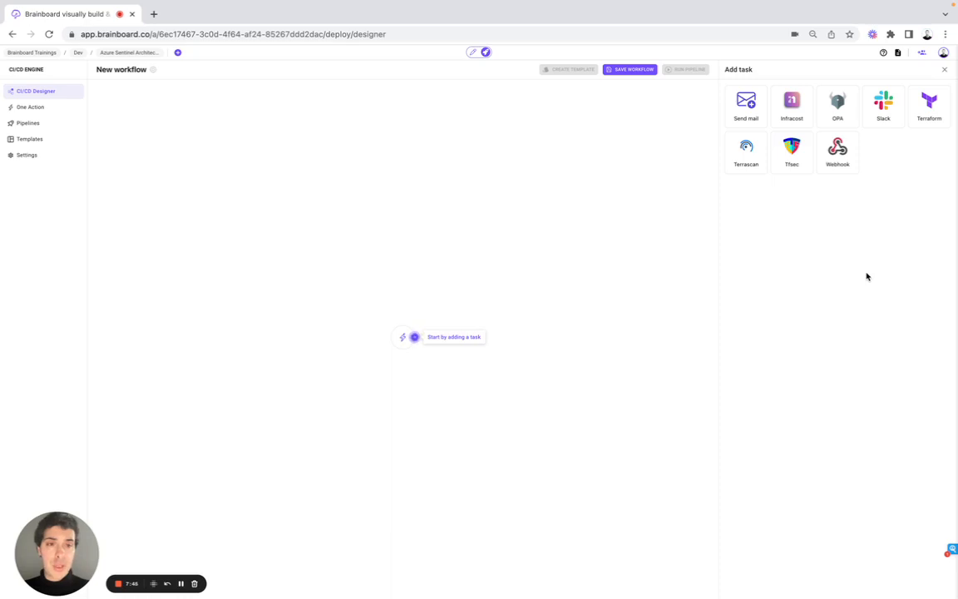
pyautogui.click(929, 106)
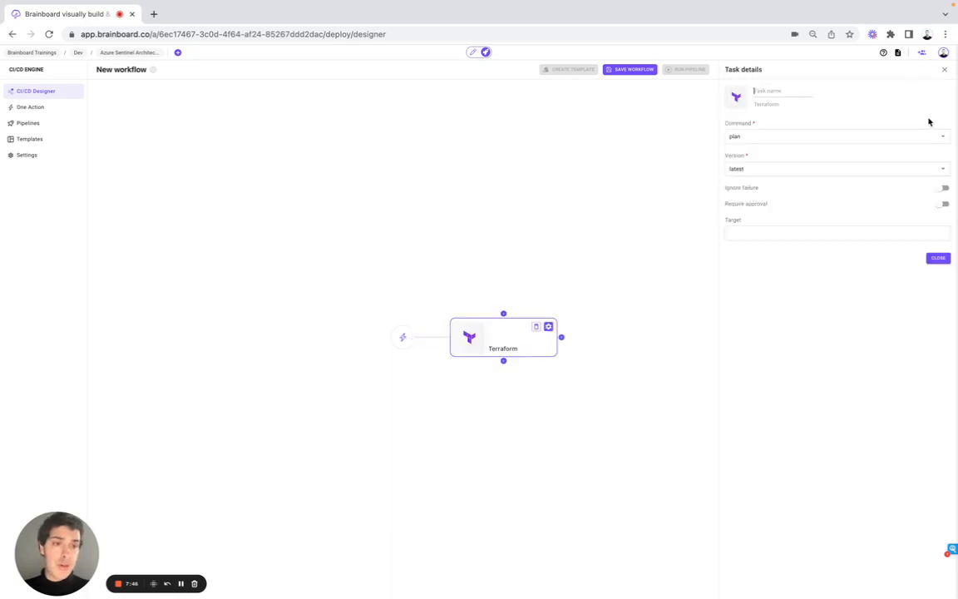
pyautogui.click(727, 139)
pyautogui.click(739, 154)
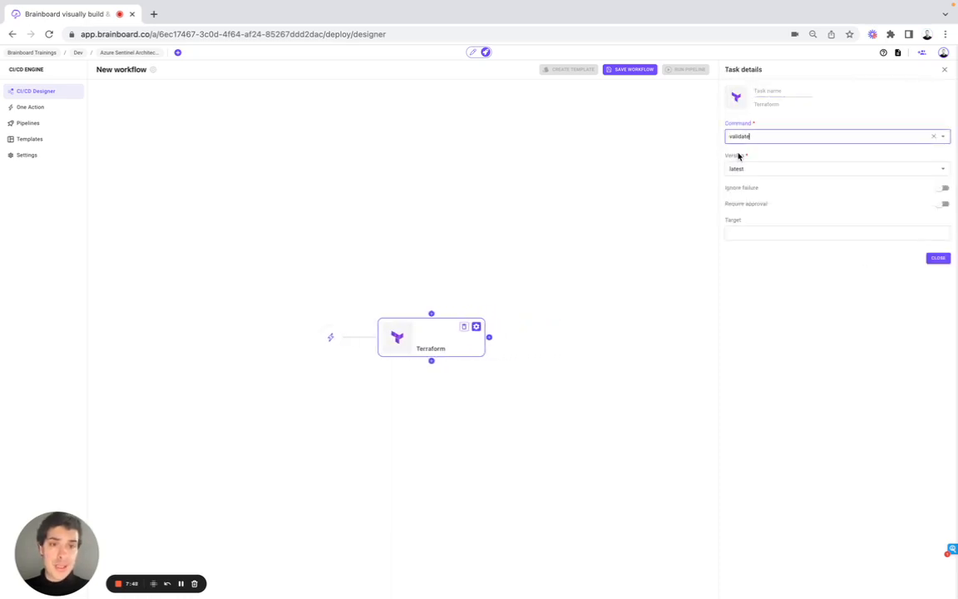
pyautogui.click(768, 92)
pyautogui.write('Terra')
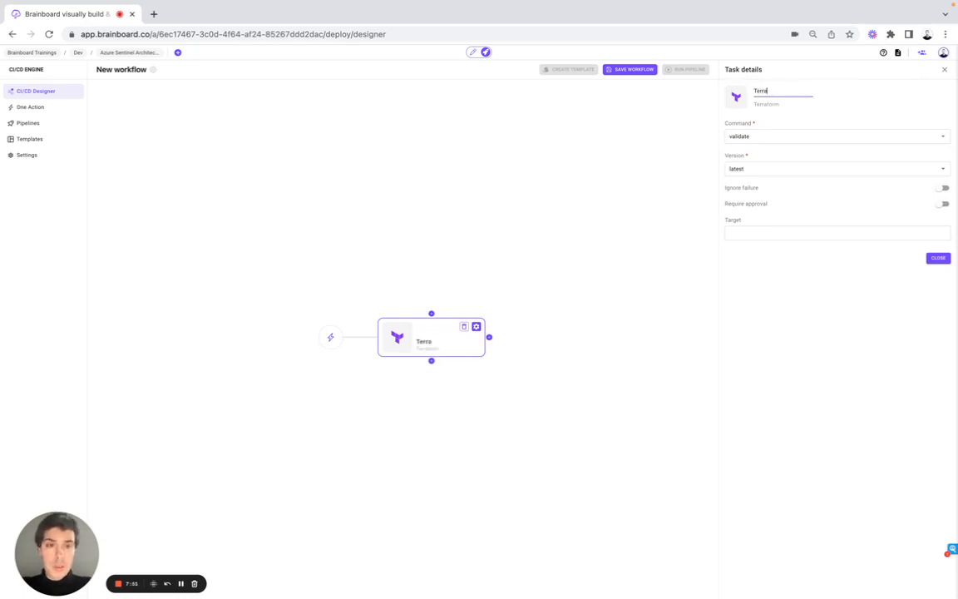
pyautogui.write('form validate')
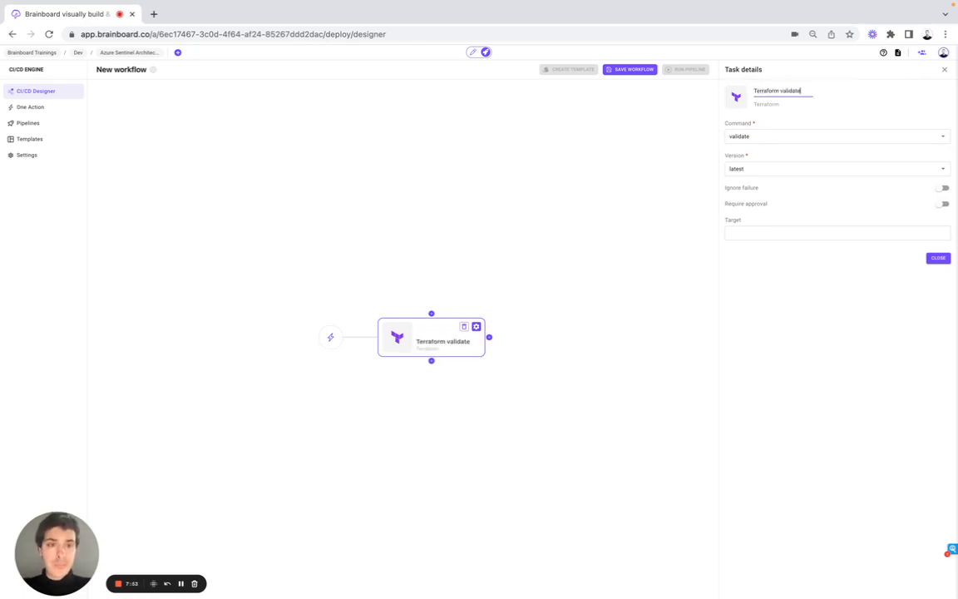
pyautogui.click(937, 258)
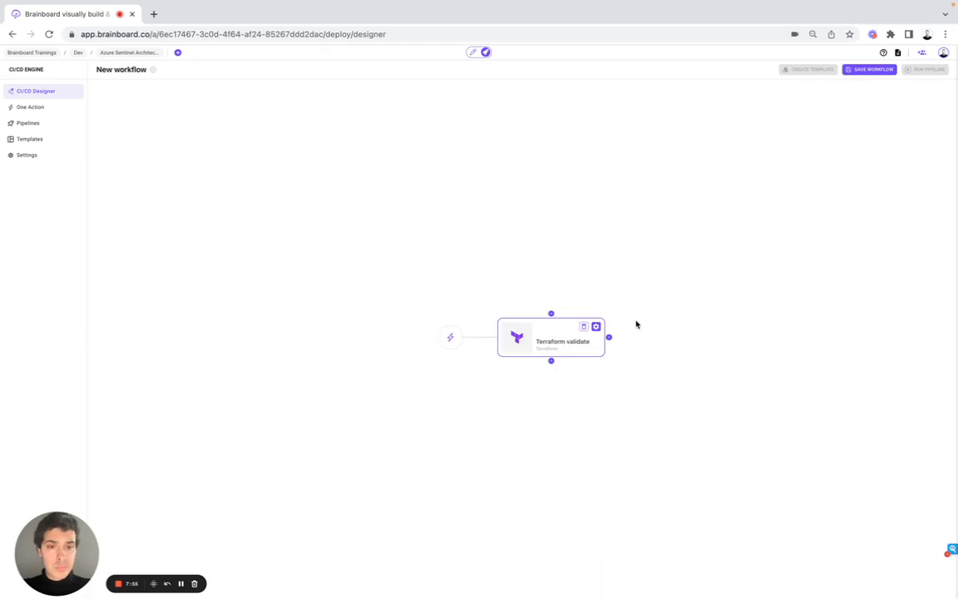
# Add a second Terraform task after it and name it Terraform Plan.
pyautogui.click(611, 340)
pyautogui.click(928, 111)
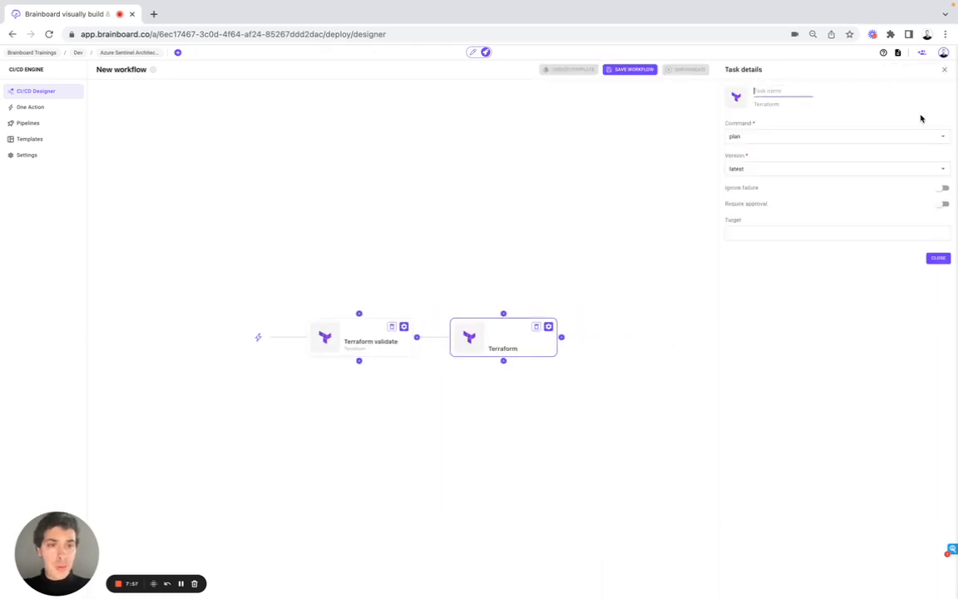
pyautogui.click(772, 92)
pyautogui.write('Terraform')
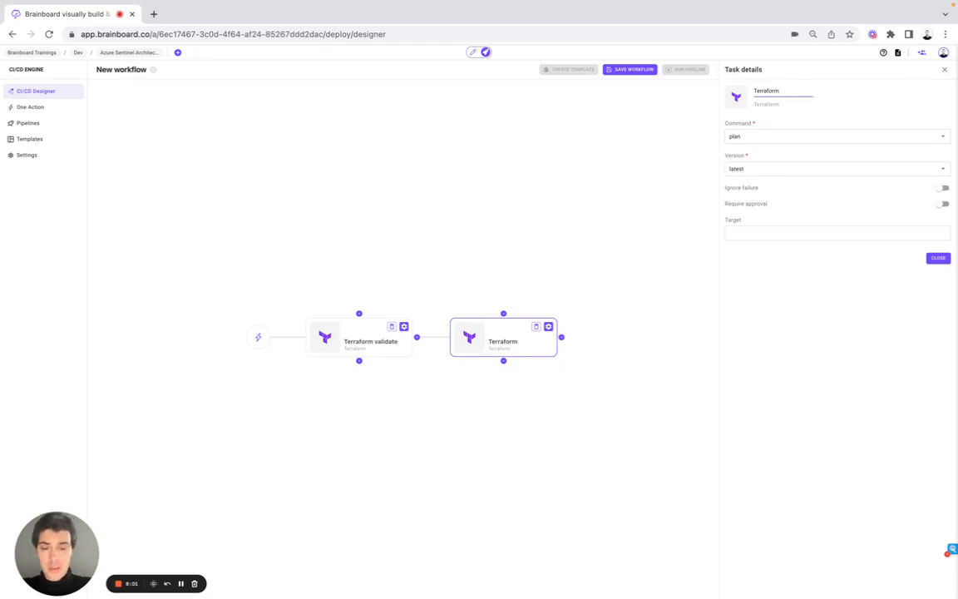
pyautogui.write(' Plan')
pyautogui.click(938, 258)
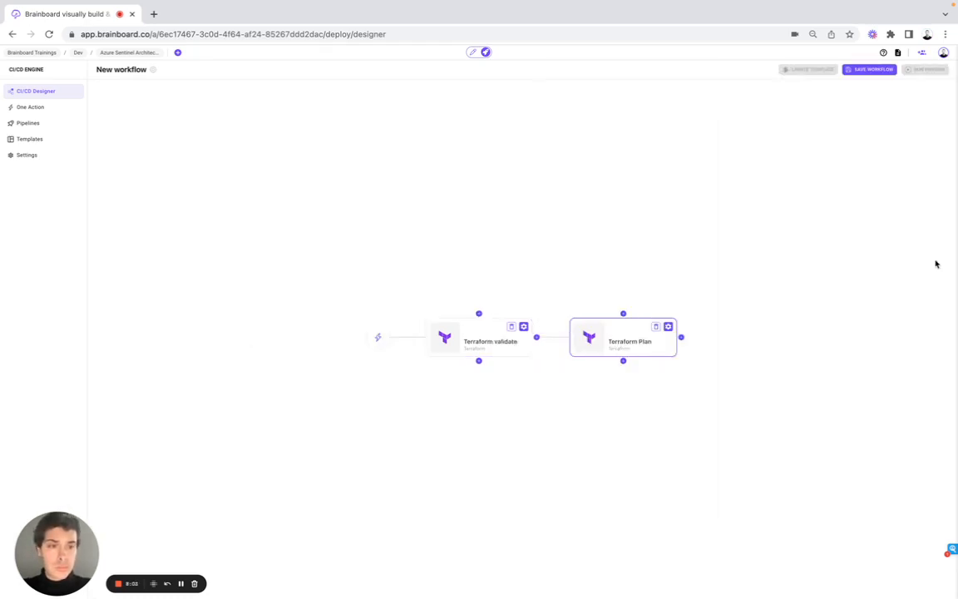
# Add an Infracost task after Terraform Plan and name it Cost estimation.
pyautogui.click(682, 337)
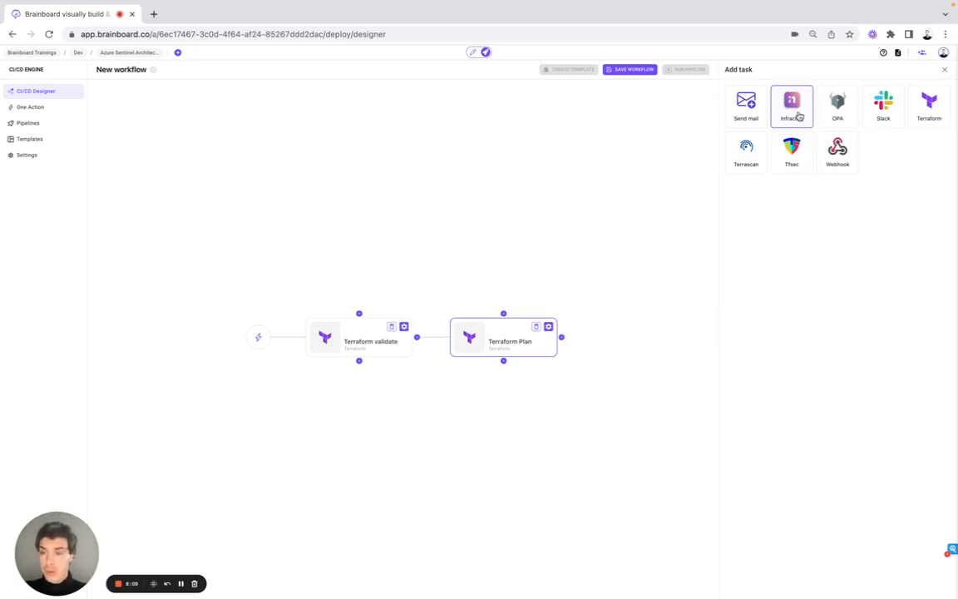
pyautogui.click(791, 106)
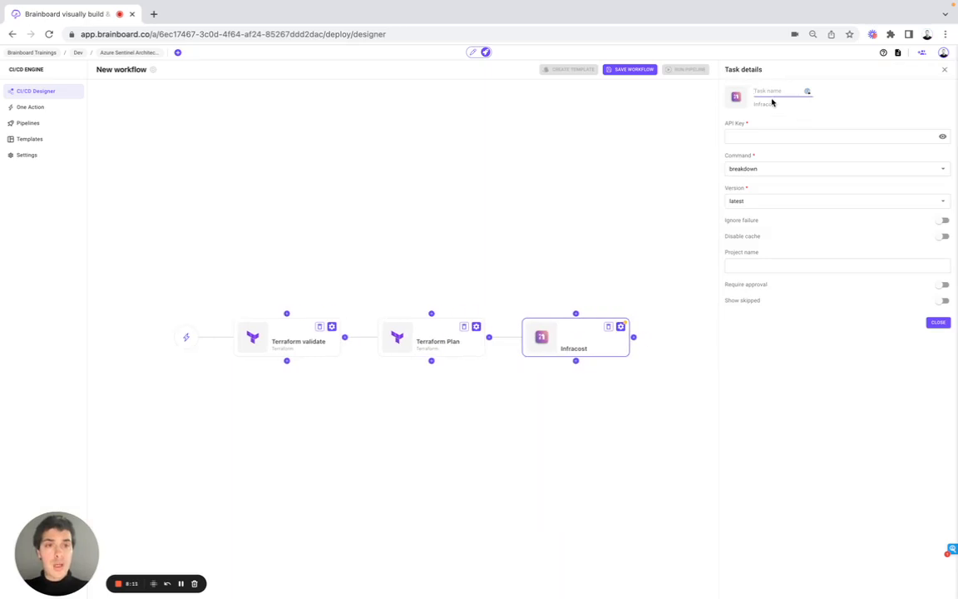
pyautogui.write('Cost')
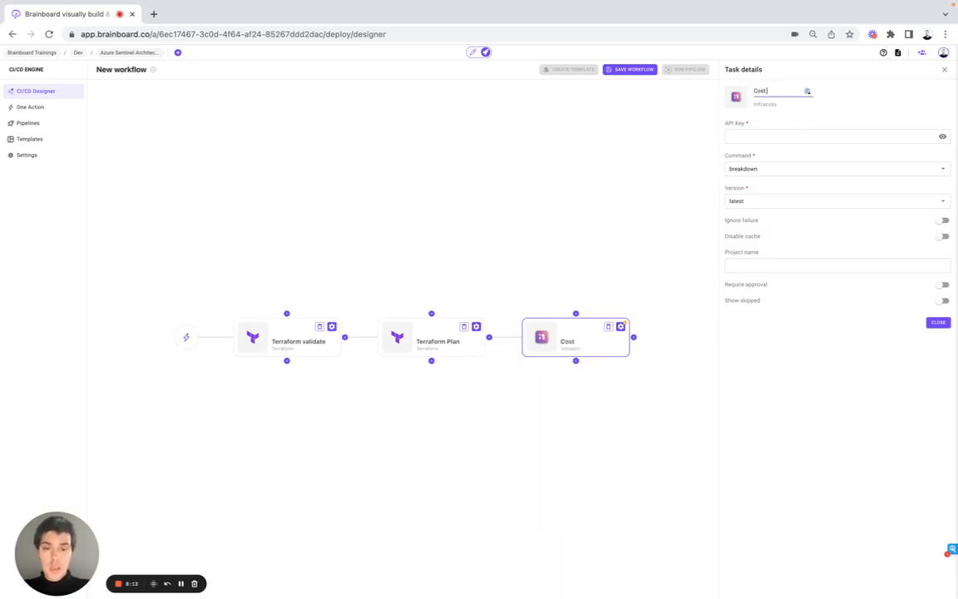
pyautogui.write(' estimation')
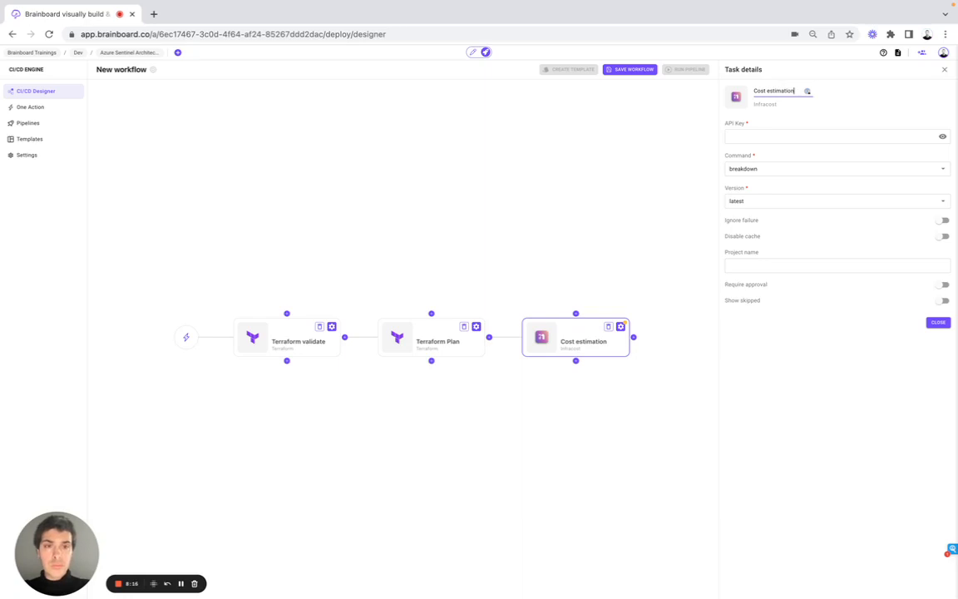
# Paste the Infracost API key into the Cost estimation task and close its details.
pyautogui.click(775, 136)
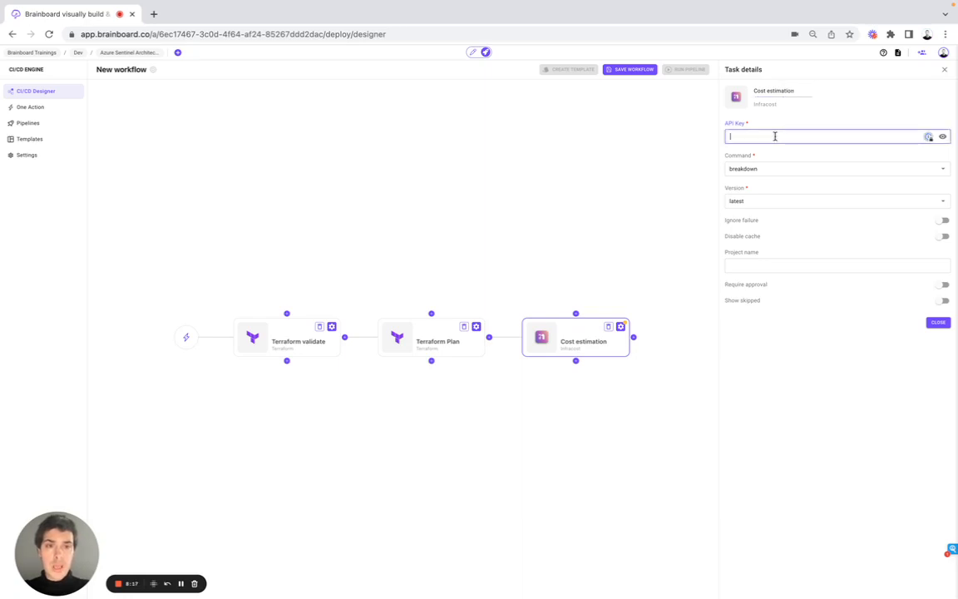
pyautogui.press('super+v')
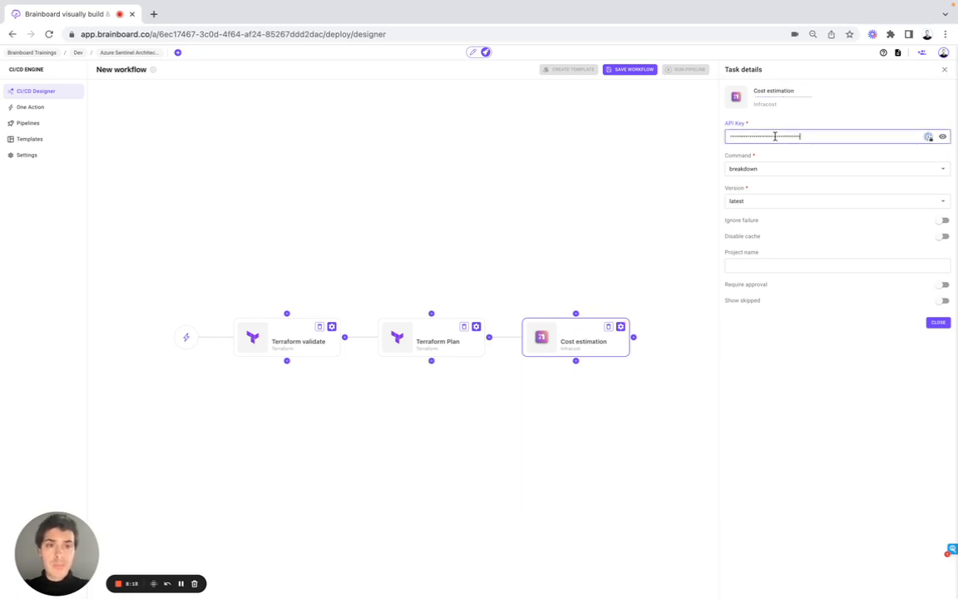
pyautogui.click(819, 358)
pyautogui.click(938, 322)
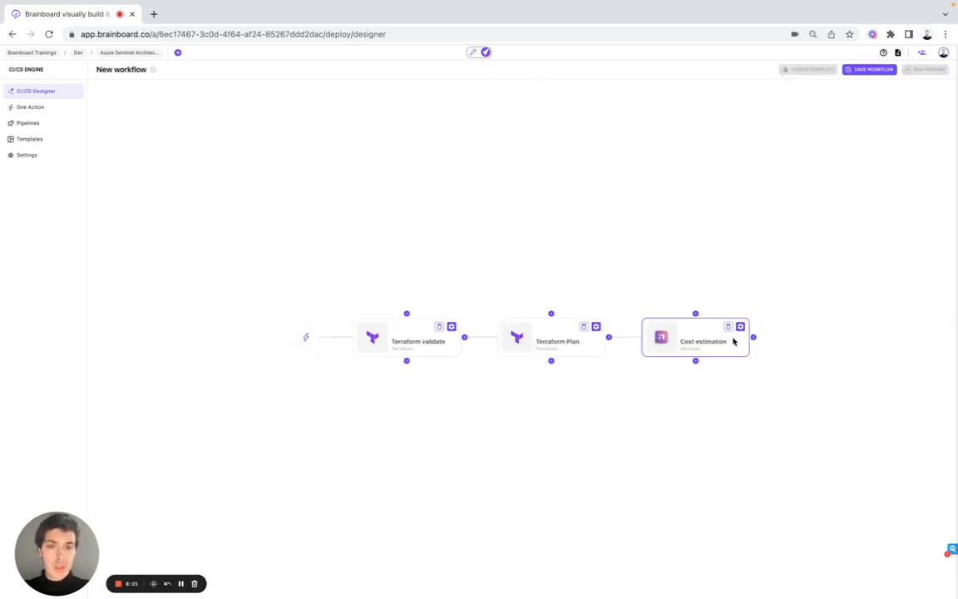
# Add a Send mail task after Cost estimation and name it Notify FinOps team.
pyautogui.click(753, 337)
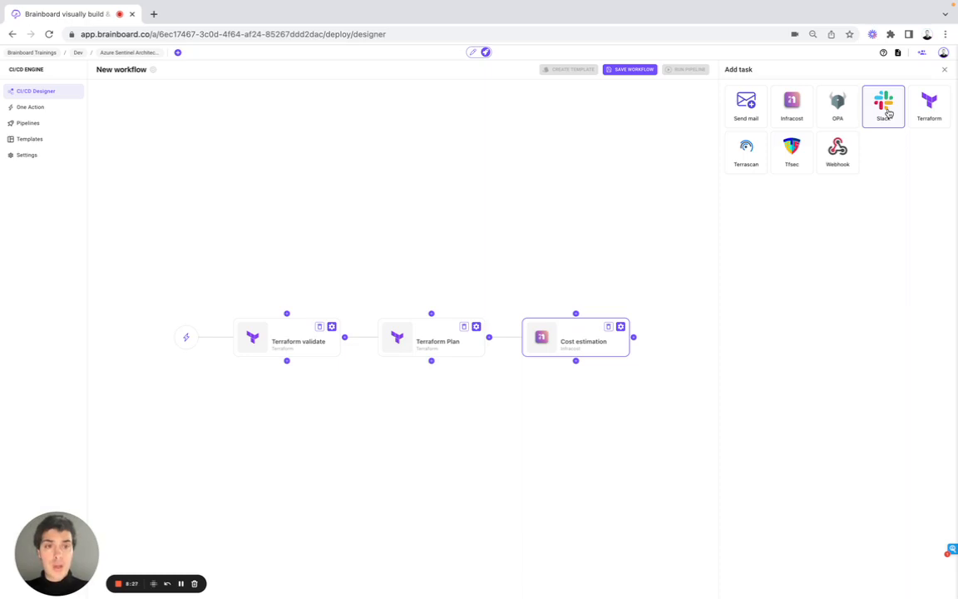
pyautogui.click(742, 117)
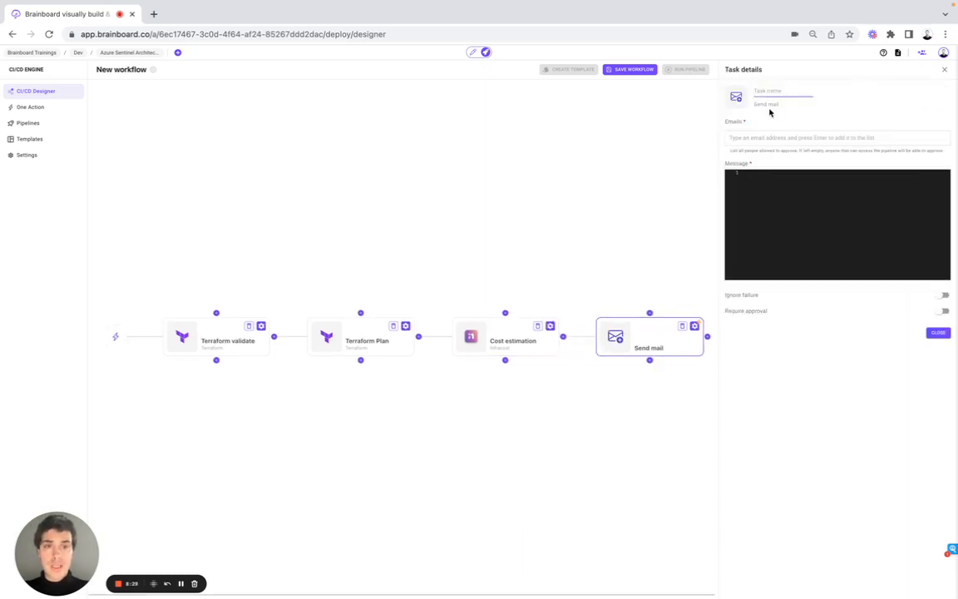
pyautogui.write('Notify')
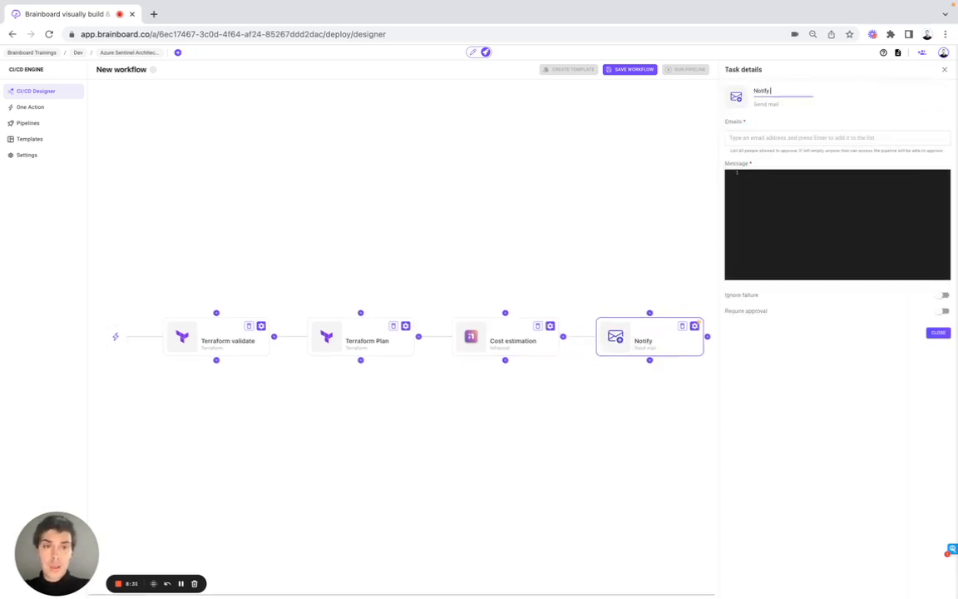
pyautogui.write(' Fi')
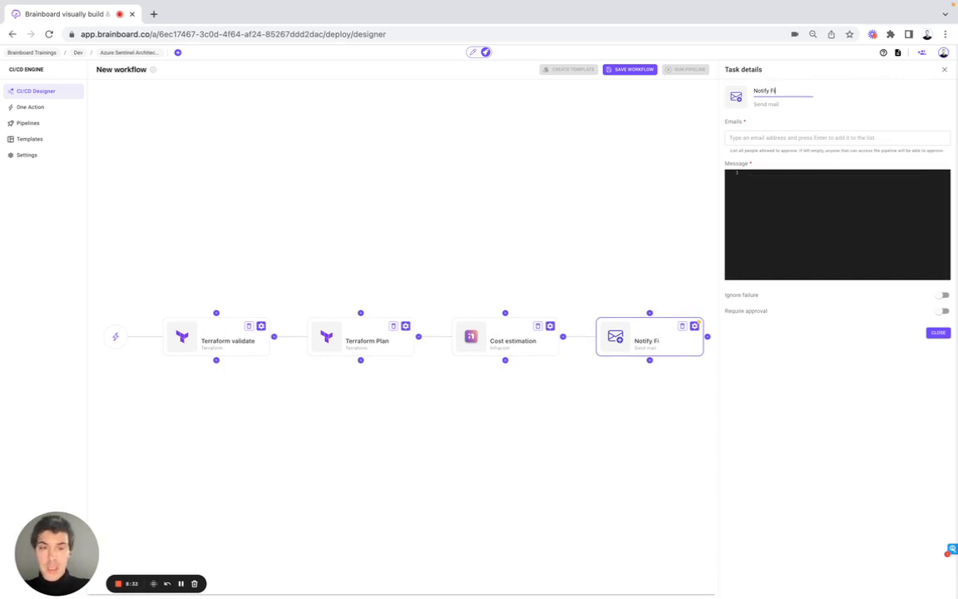
pyautogui.write('nOps tea')
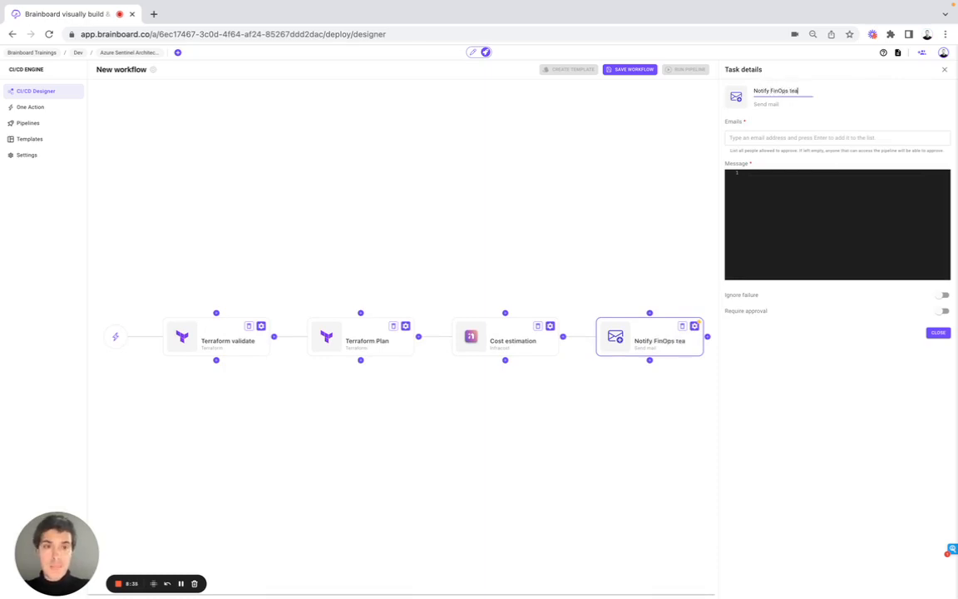
pyautogui.write('m')
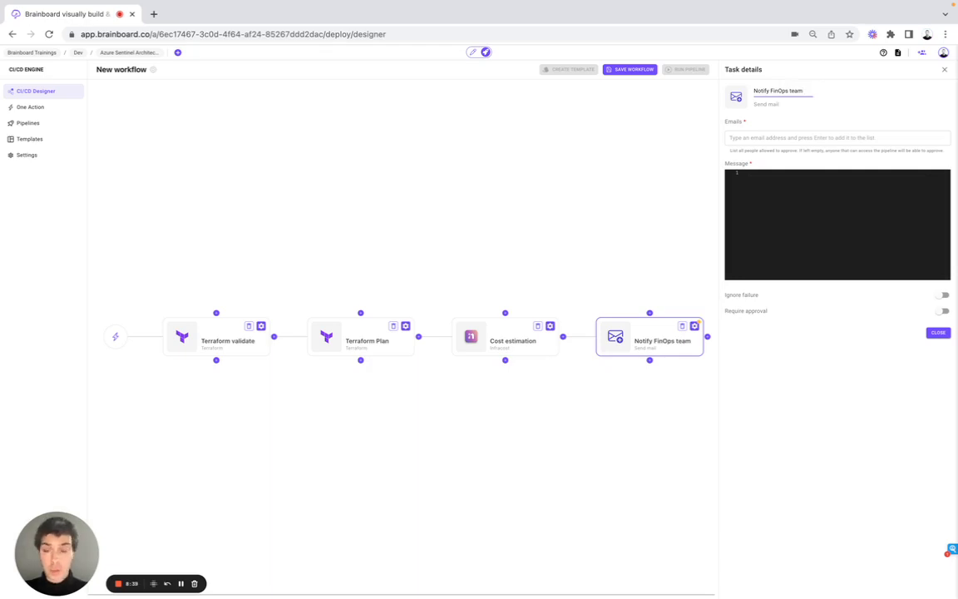
# Add a FinOps team member's e-mail address as the recipient of the Notify FinOps team task.
pyautogui.click(772, 143)
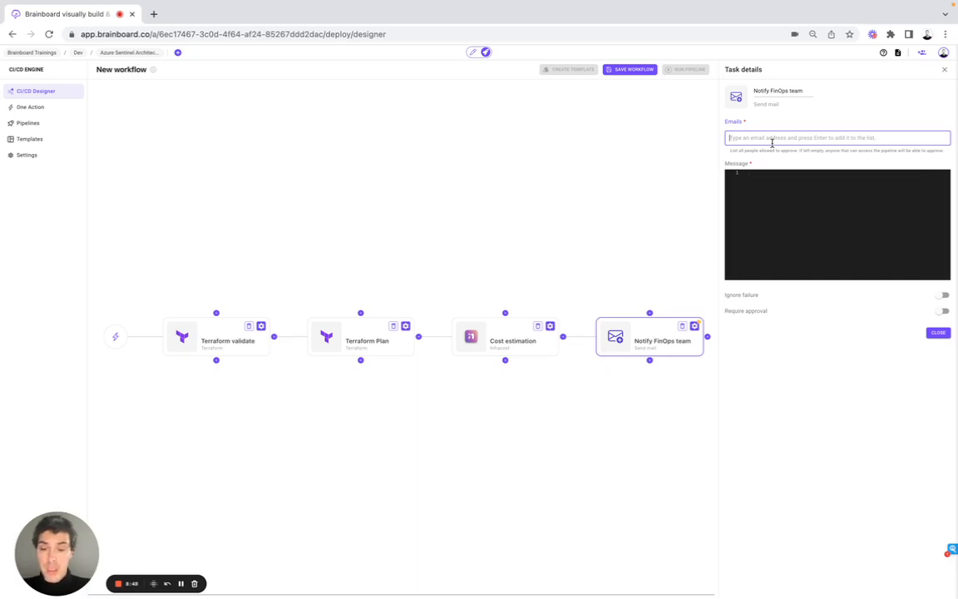
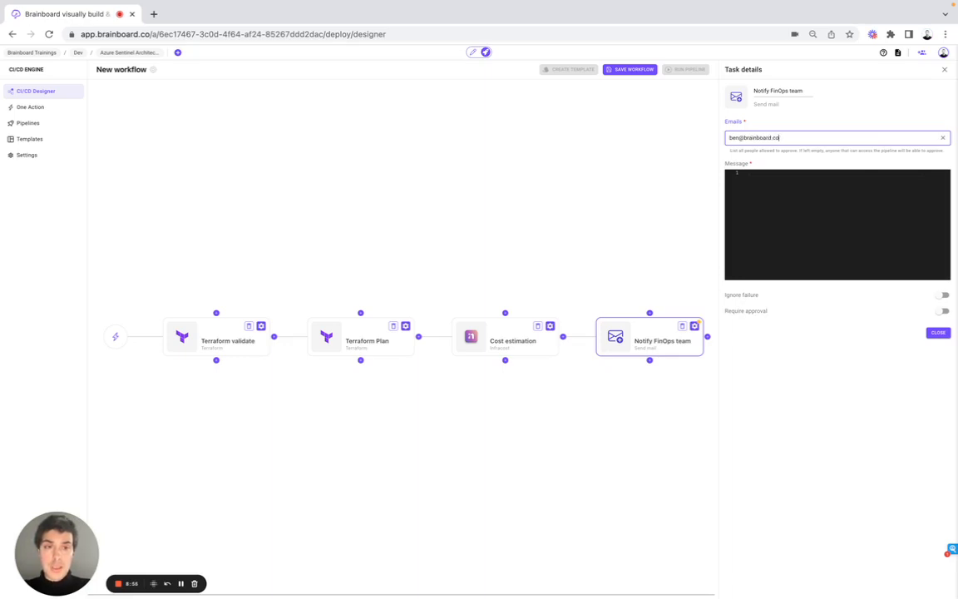
pyautogui.press('Return')
pyautogui.click(806, 212)
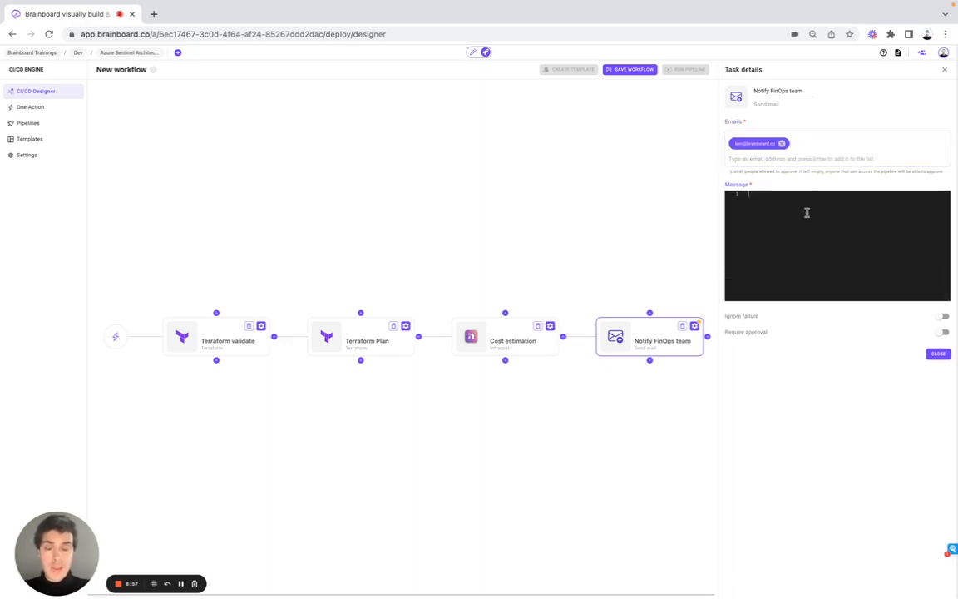
# Write the message "Please check the cost of this infrastructure" and close the task details.
pyautogui.write('Please check the')
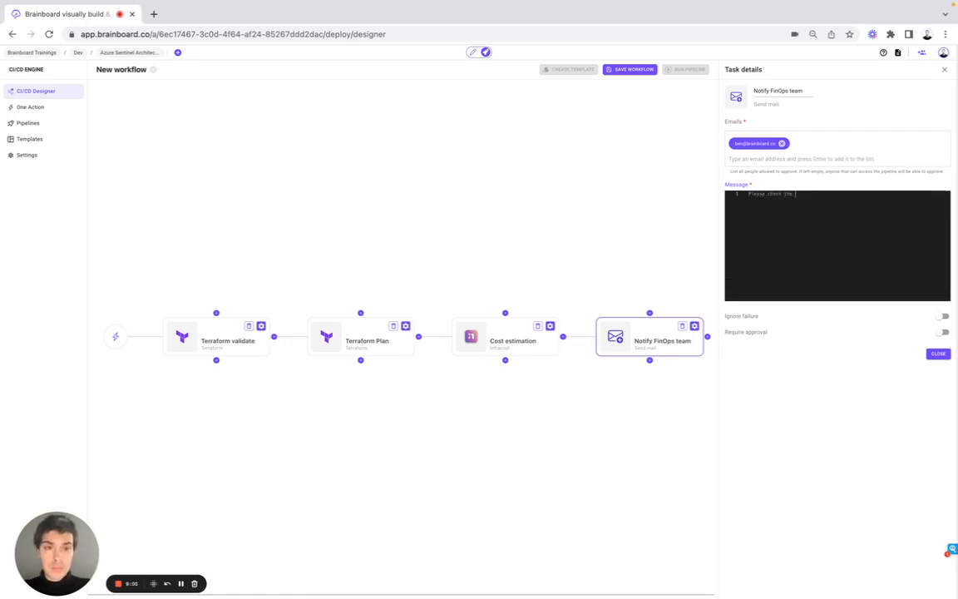
pyautogui.write(' cost of this ')
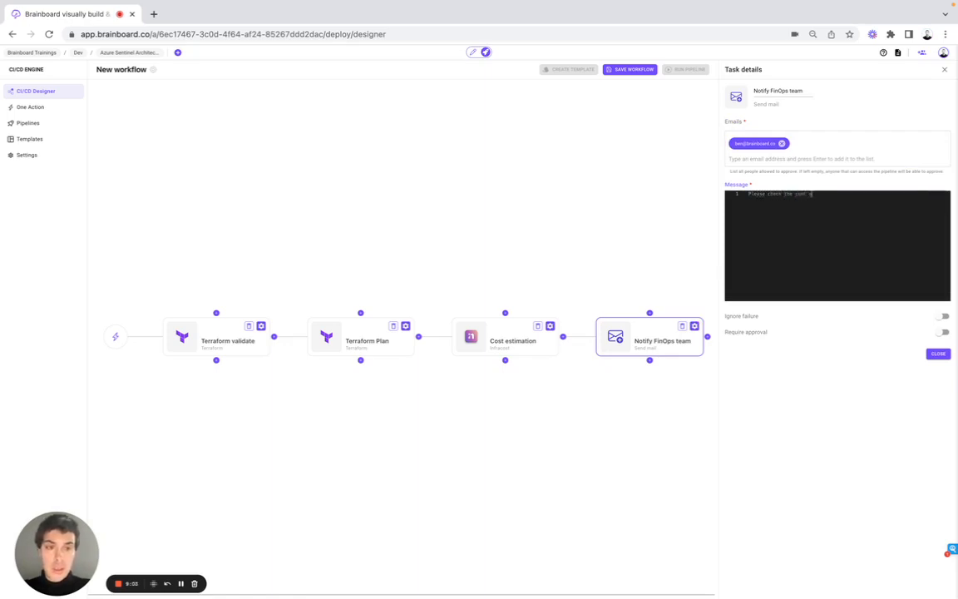
pyautogui.write('infrastructure')
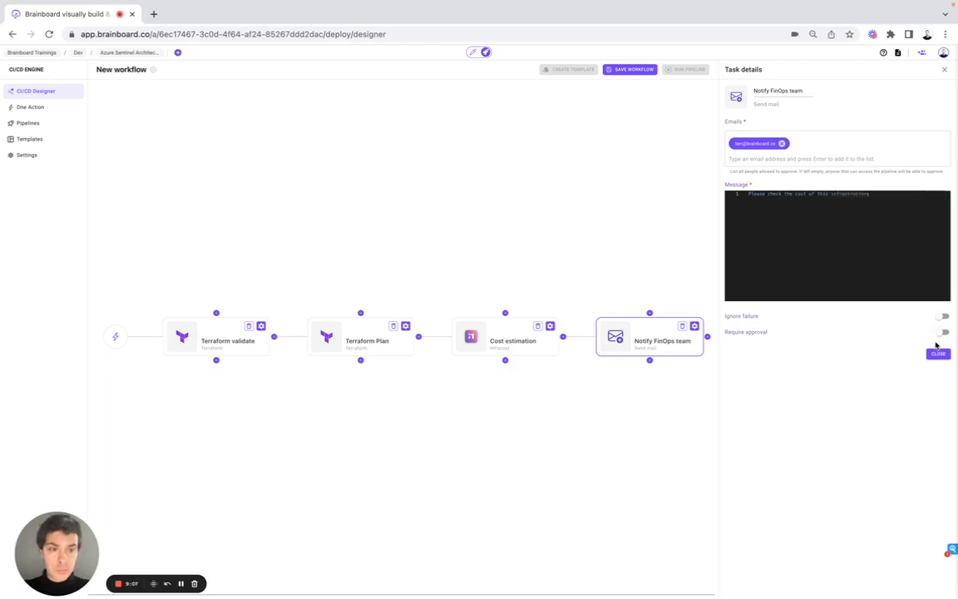
pyautogui.click(938, 353)
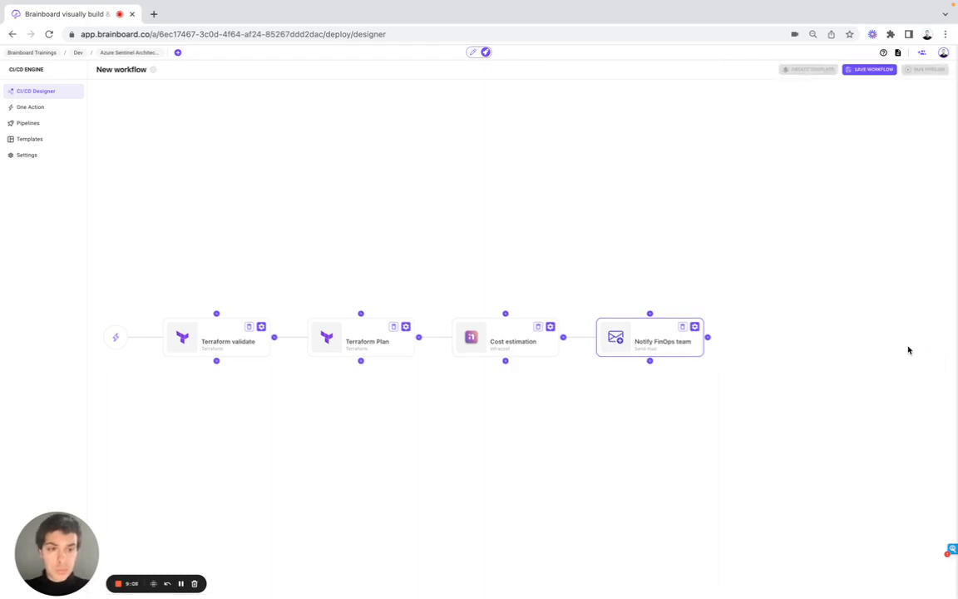
# Add a Tfsec task after Notify FinOps team, name it Security check, and close its details.
pyautogui.click(709, 338)
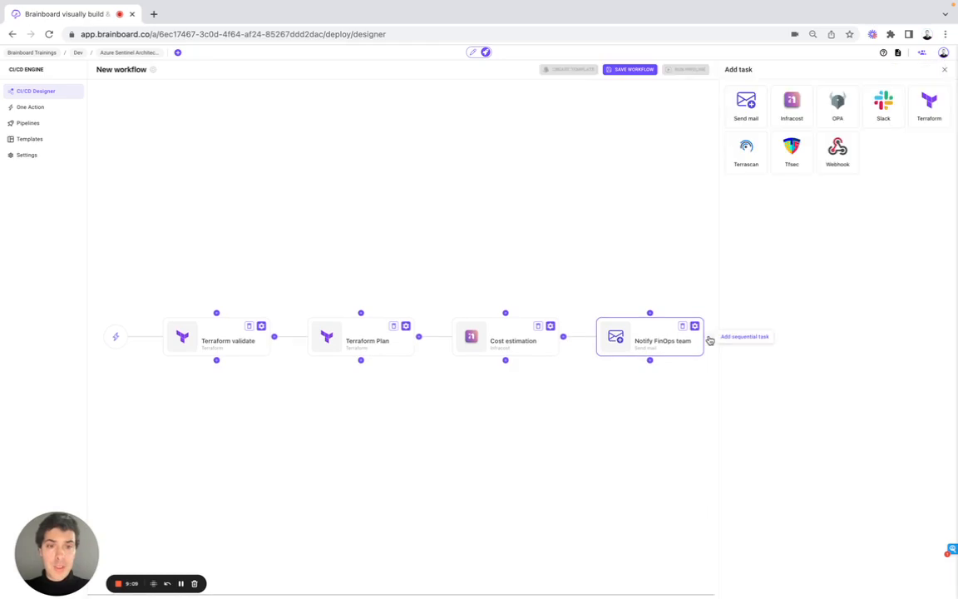
pyautogui.click(794, 160)
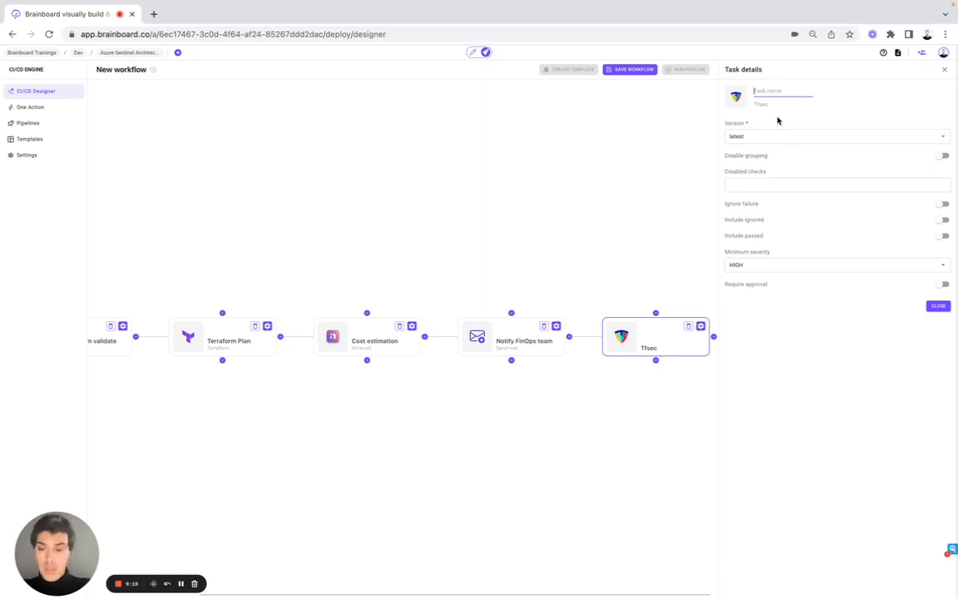
pyautogui.write('Security')
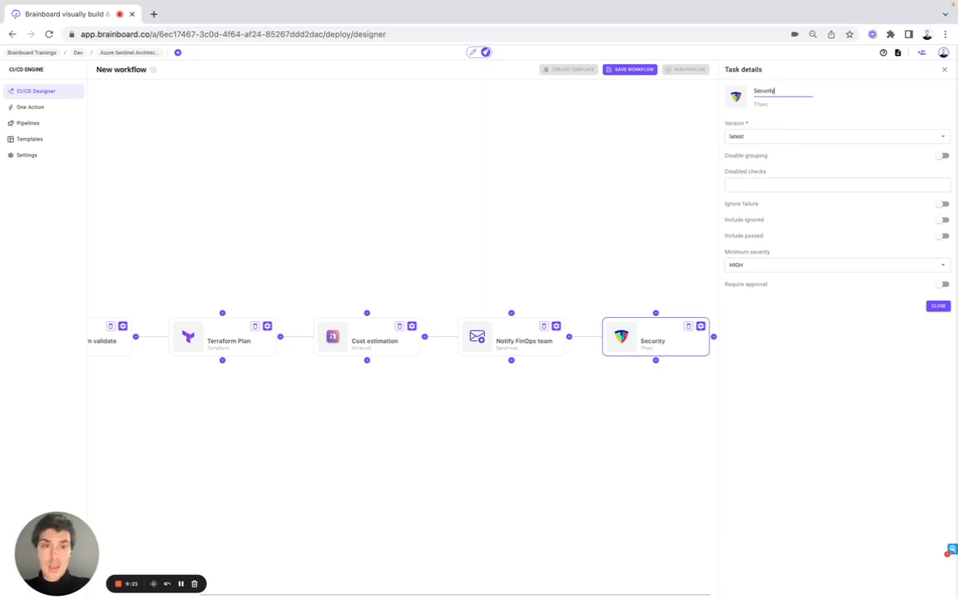
pyautogui.write(' check')
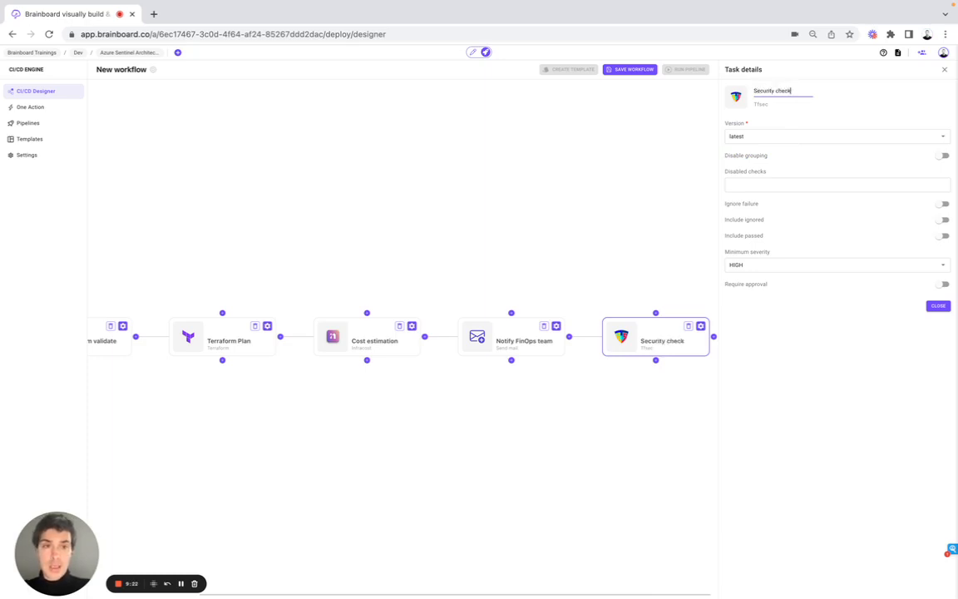
pyautogui.click(937, 305)
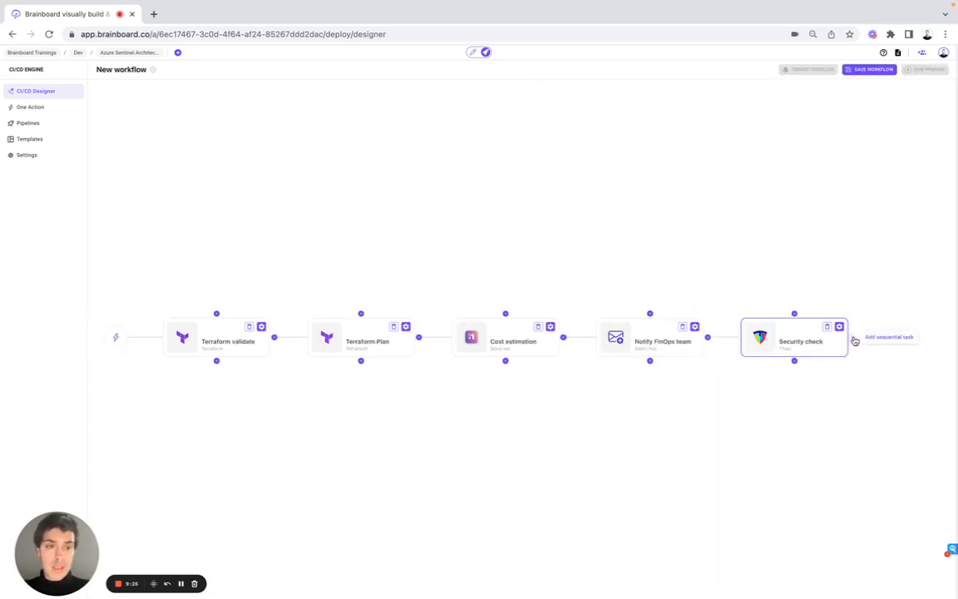
# Add a Send mail task after Security check and name it Notify security team.
pyautogui.click(852, 338)
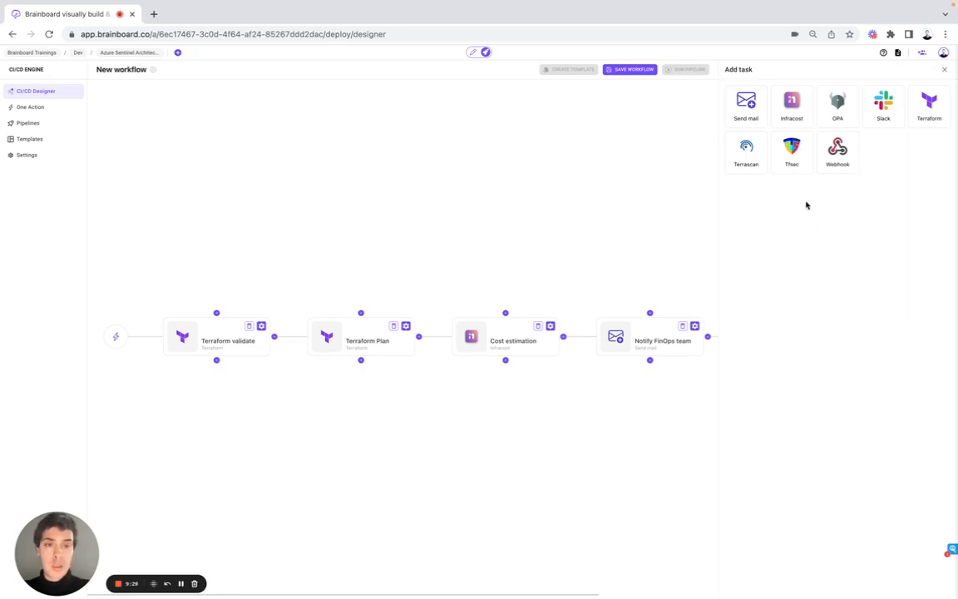
pyautogui.click(753, 107)
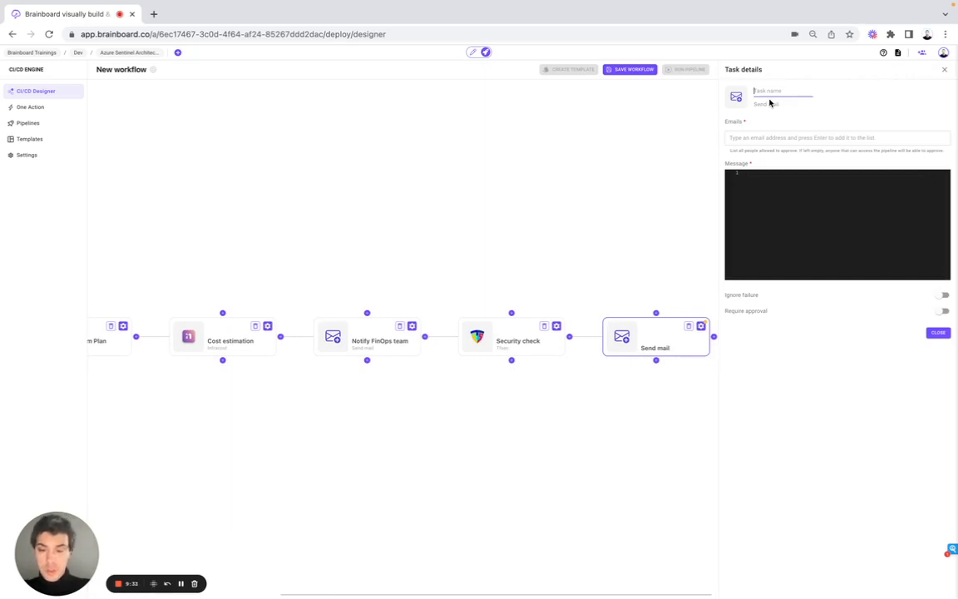
pyautogui.write('Notify securit')
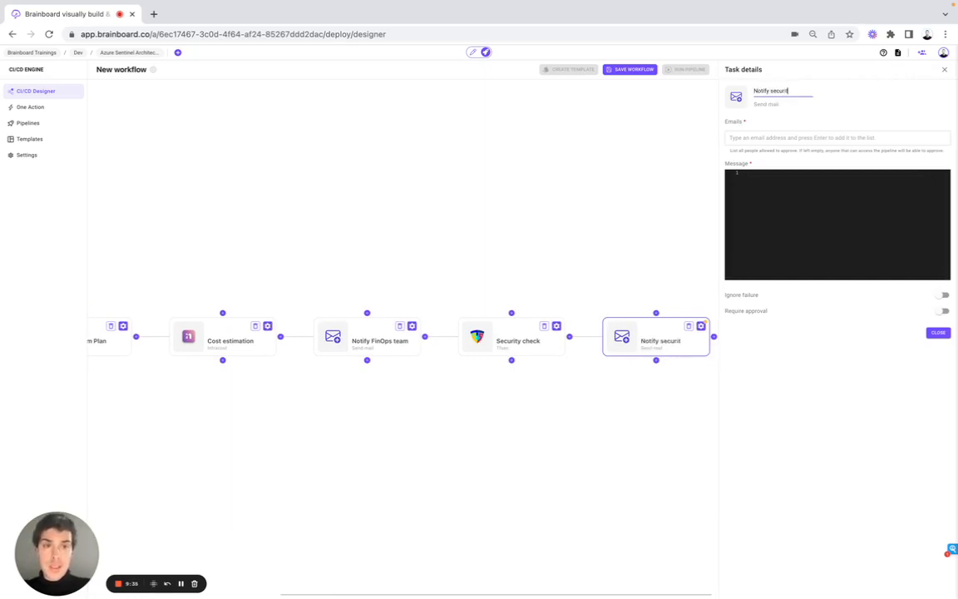
pyautogui.write('y team')
# Add a security team member's e-mail address as the recipient of the Notify security team task.
pyautogui.click(796, 138)
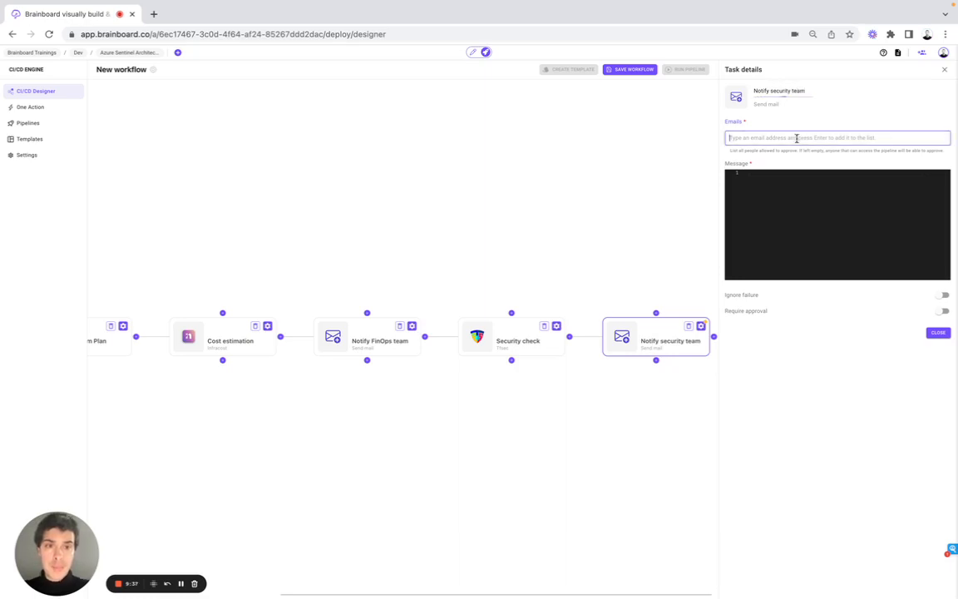
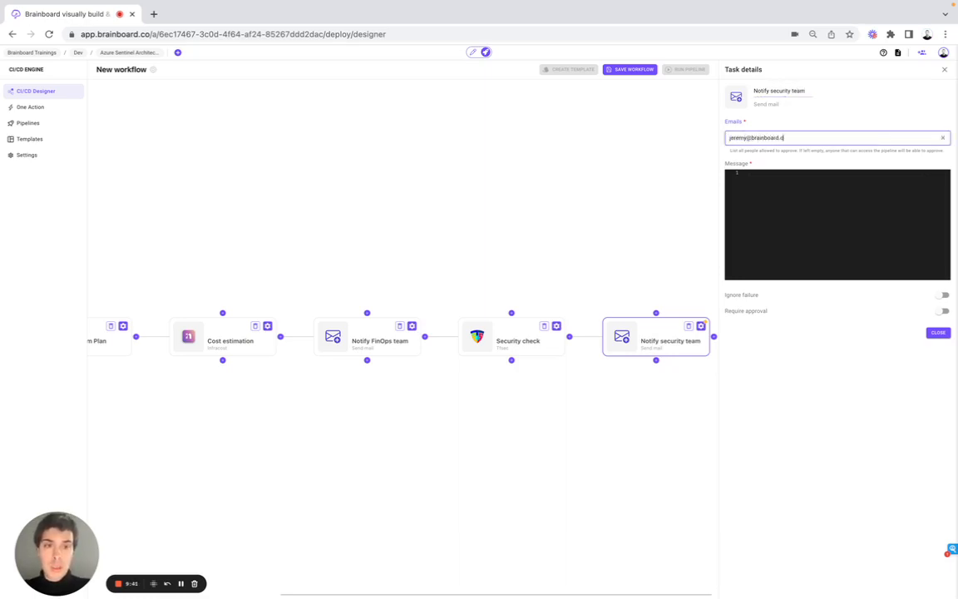
pyautogui.press('Return')
# Write the message "Please check the security req for this infrastructure" and close the task details.
pyautogui.click(821, 227)
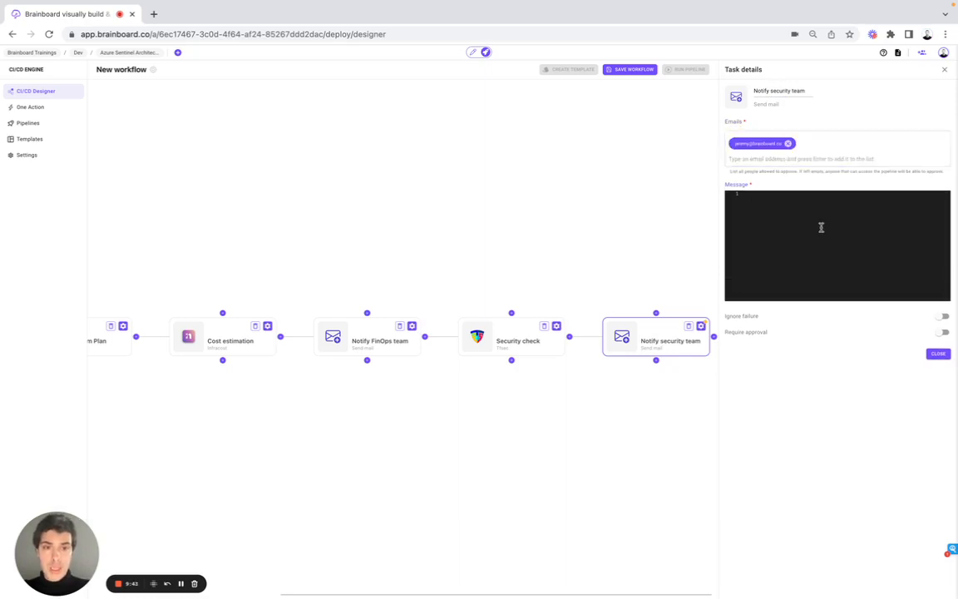
pyautogui.write('Ple')
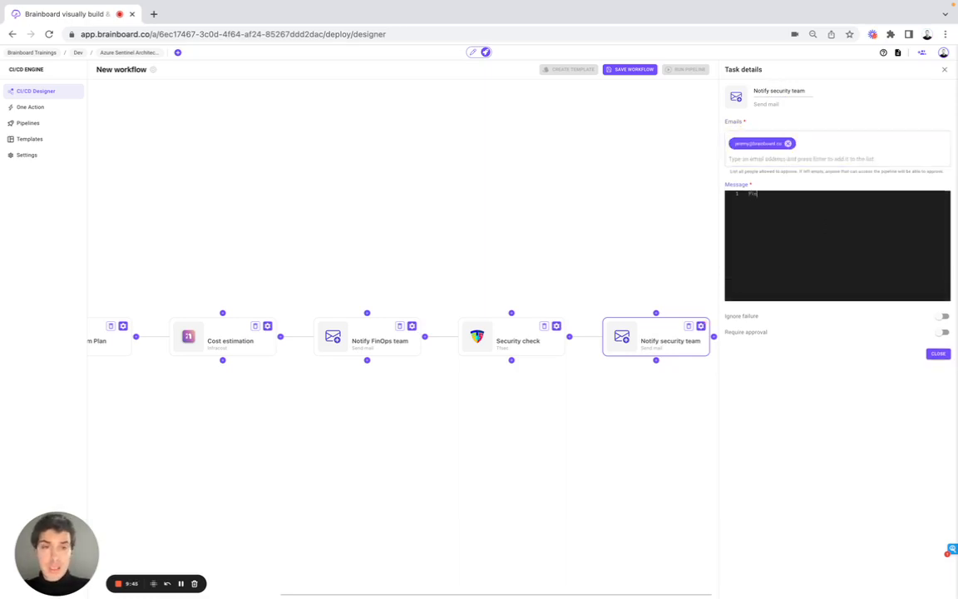
pyautogui.write('ase check the')
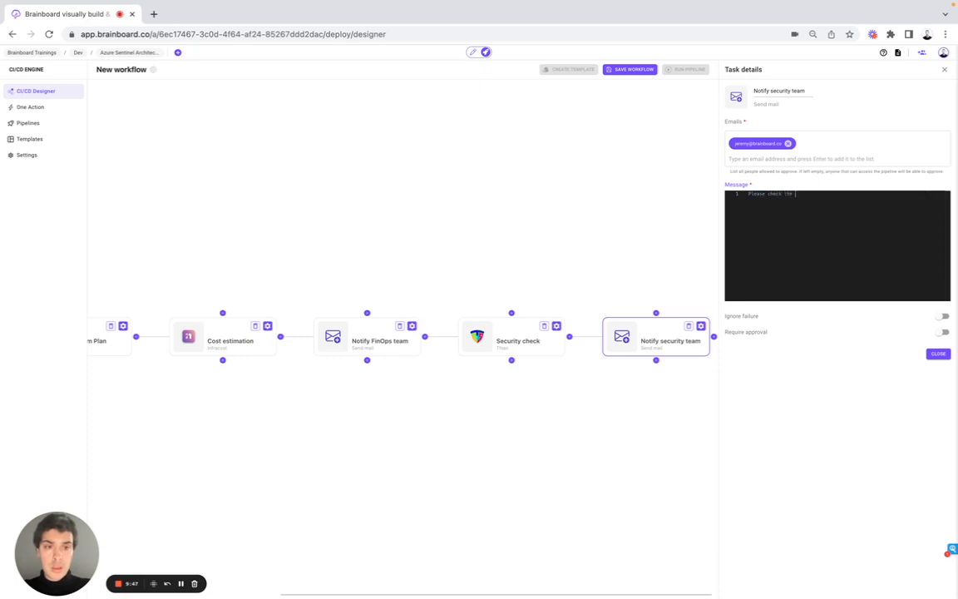
pyautogui.write(' security req f')
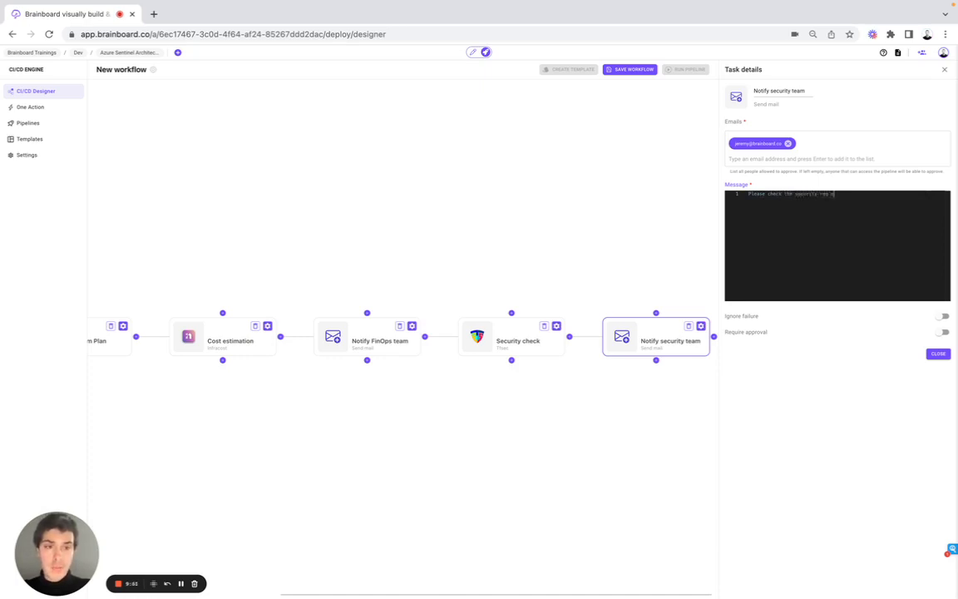
pyautogui.write('or t')
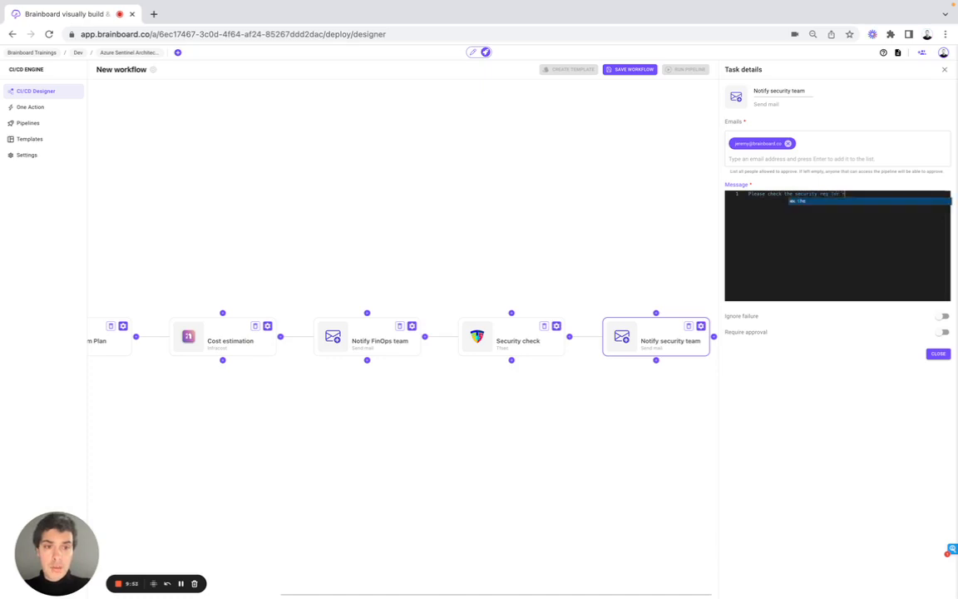
pyautogui.write('his infrastr')
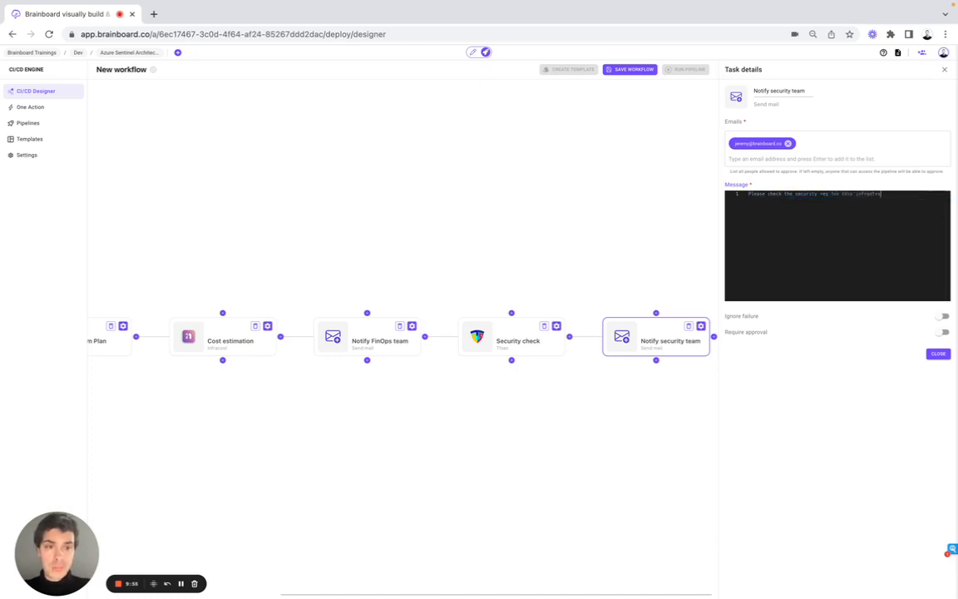
pyautogui.write('ucture')
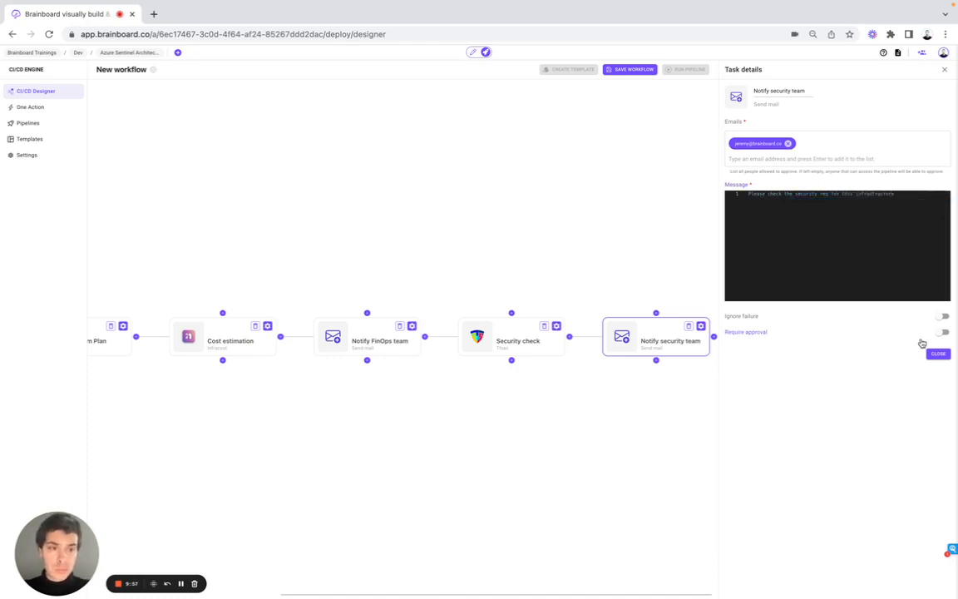
pyautogui.click(937, 353)
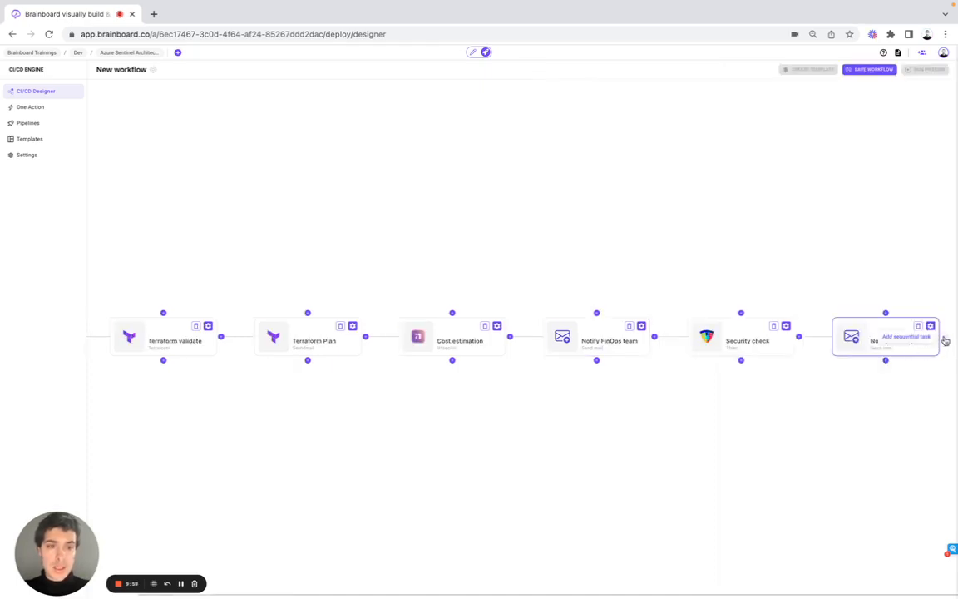
# Add a Terraform task after Notify security team and set its command to apply.
pyautogui.click(942, 340)
pyautogui.click(926, 119)
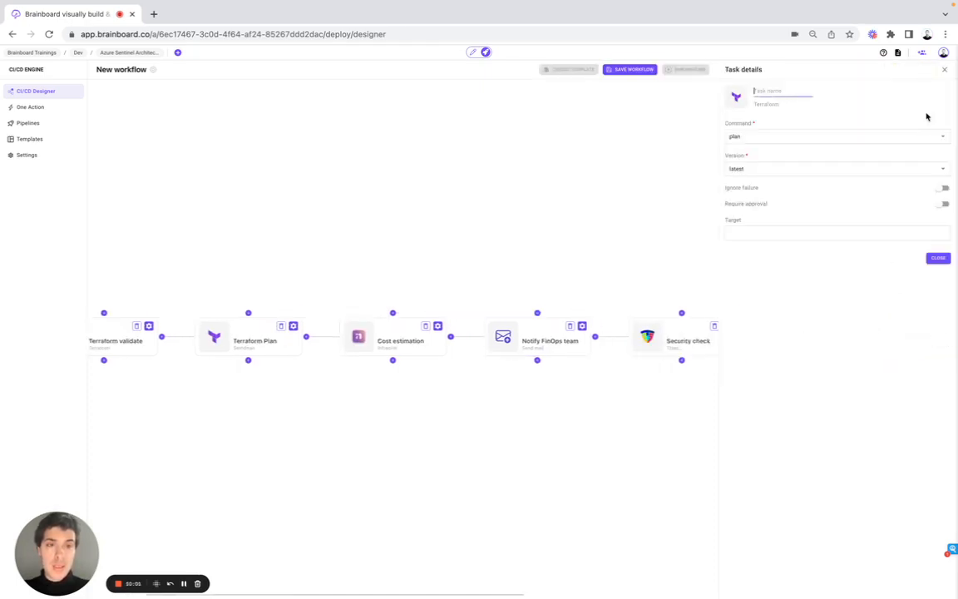
pyautogui.click(756, 134)
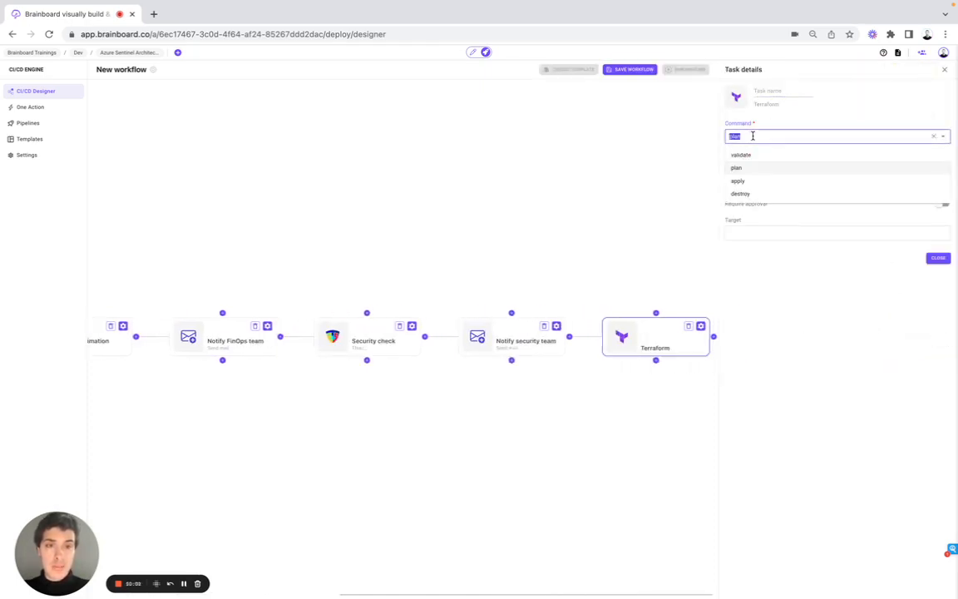
pyautogui.click(753, 180)
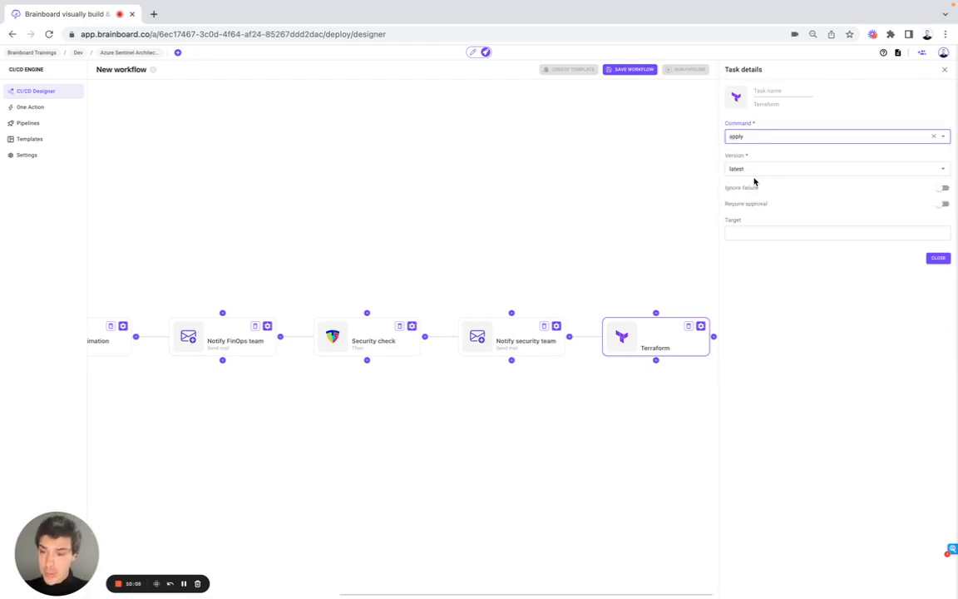
# Name the new task Terraform Apply and close its details.
pyautogui.click(758, 89)
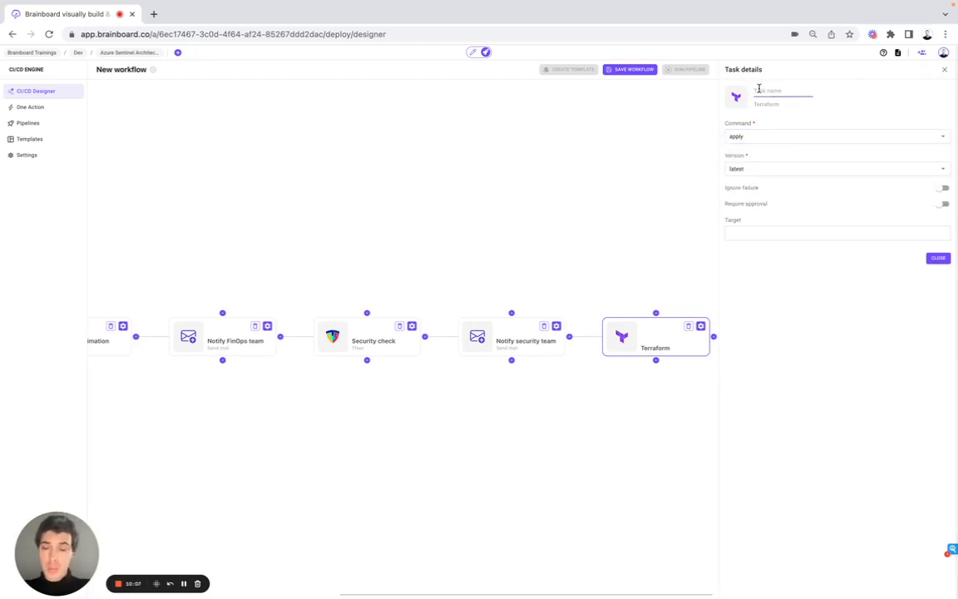
pyautogui.write('Terraform')
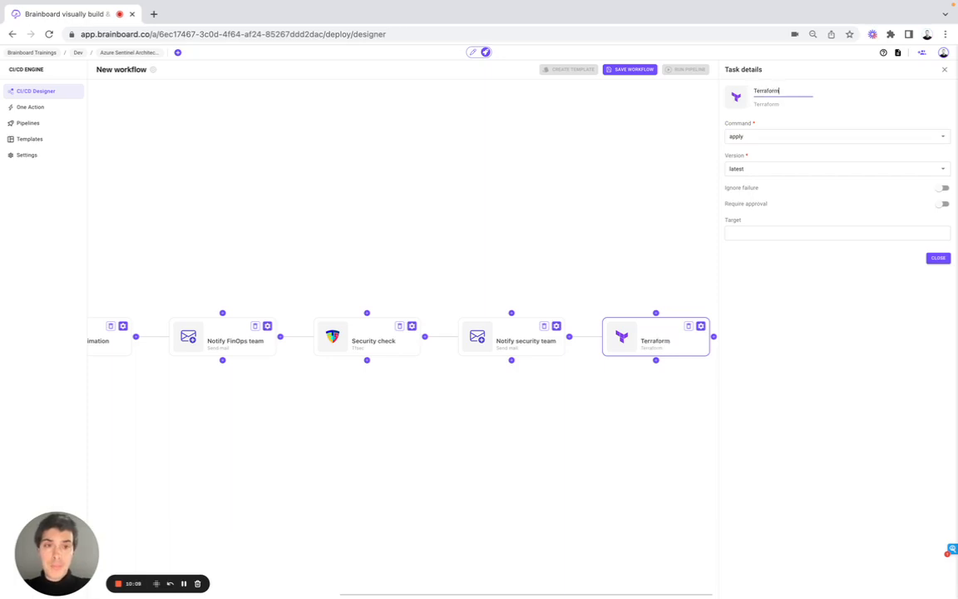
pyautogui.write(' A')
pyautogui.write('pply')
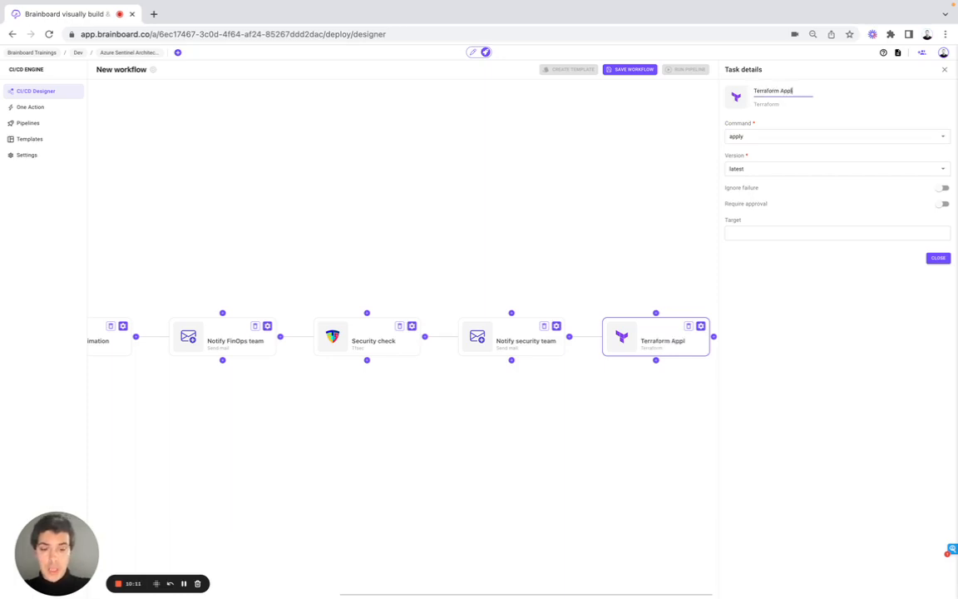
pyautogui.click(937, 258)
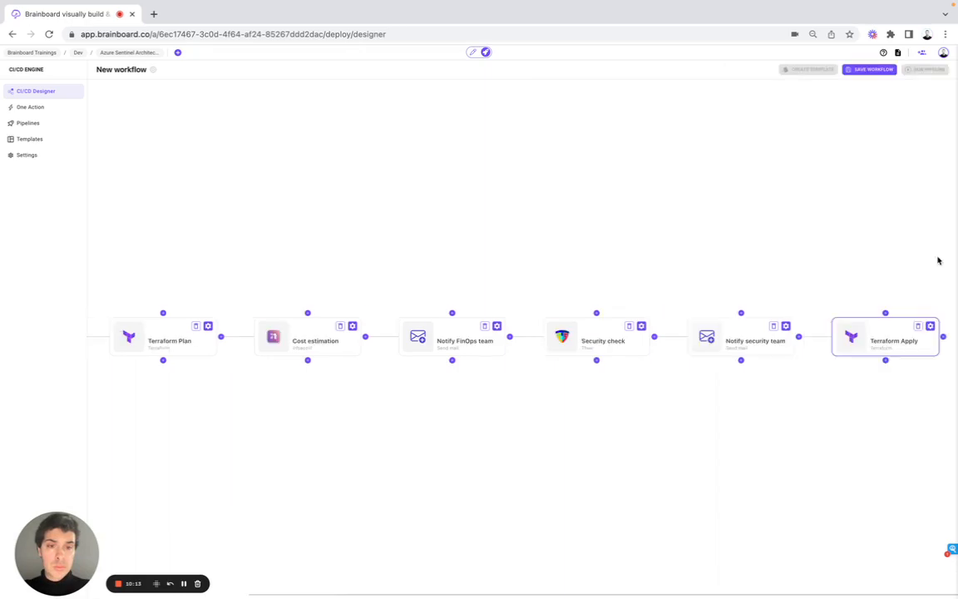
# Turn on Require approval for Terraform Apply, add an approver's e-mail address, and close its details.
pyautogui.click(930, 326)
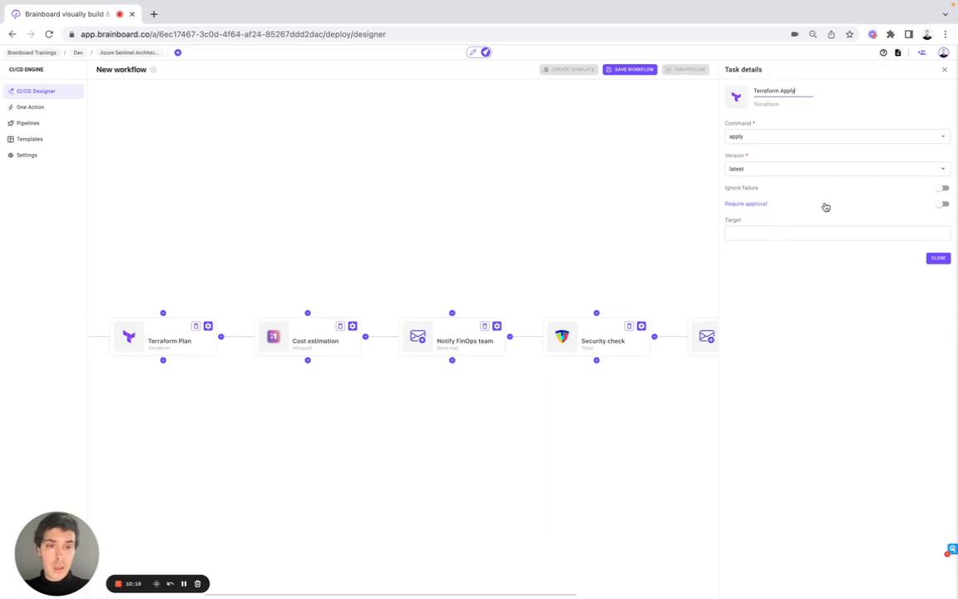
pyautogui.click(941, 206)
pyautogui.click(780, 233)
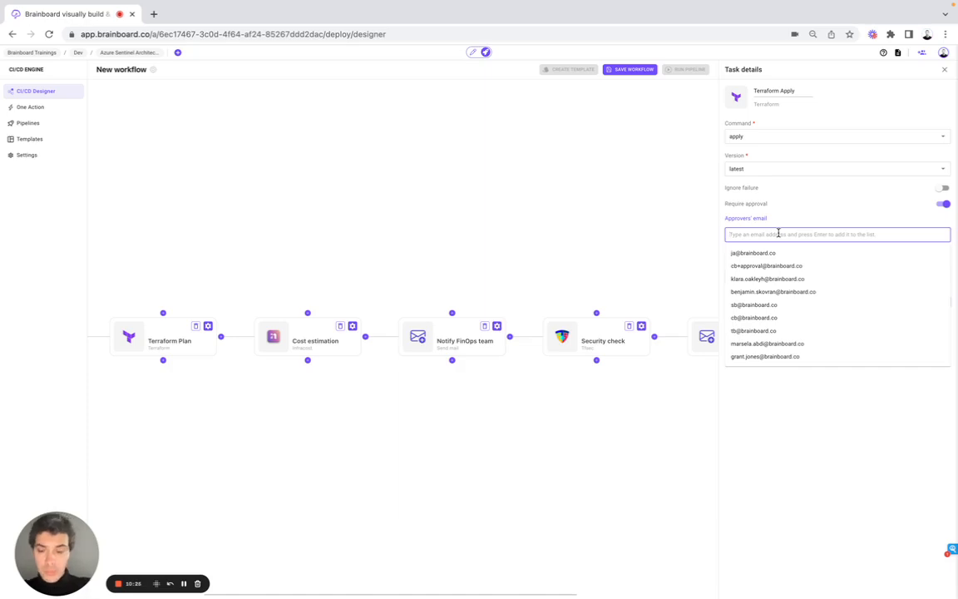
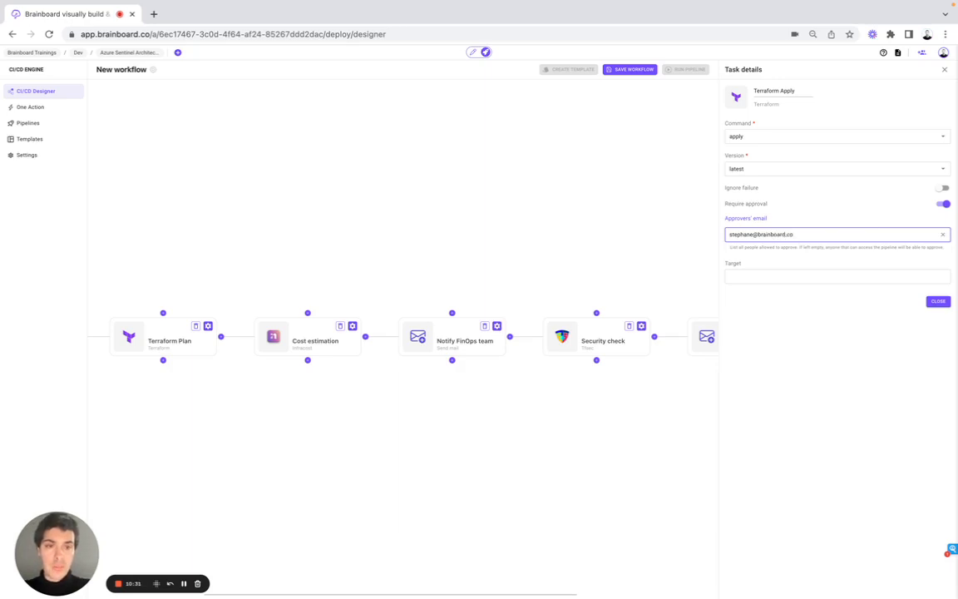
pyautogui.press('Return')
pyautogui.click(719, 254)
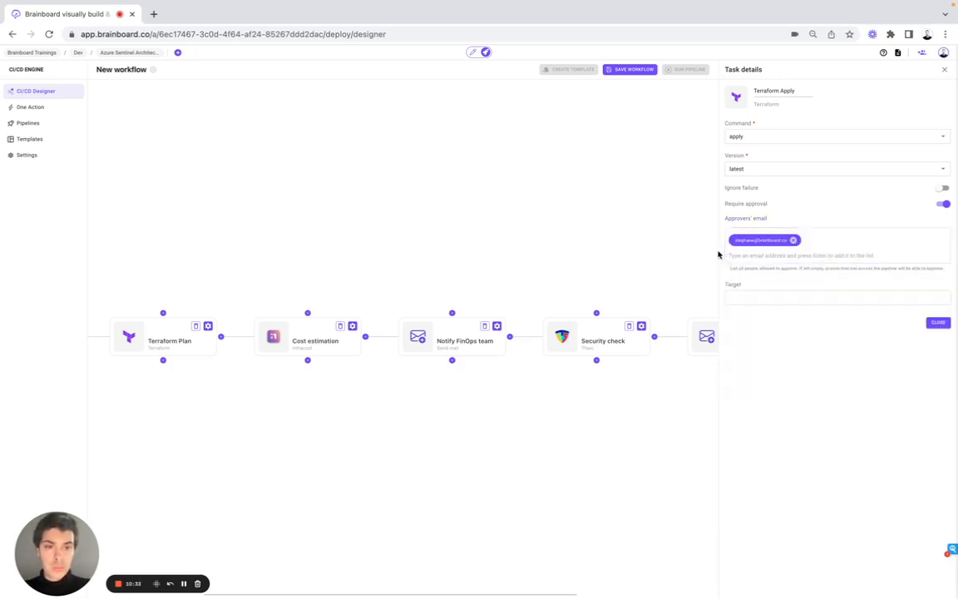
pyautogui.click(937, 323)
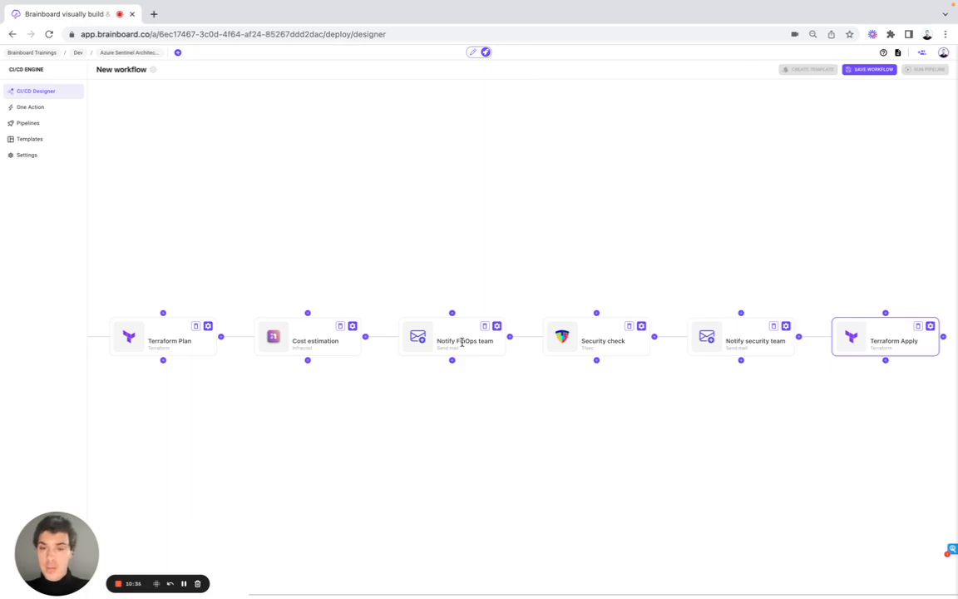
# Save the workflow and run the pipeline.
pyautogui.hscroll(-3, 459, 337)
pyautogui.click(876, 73)
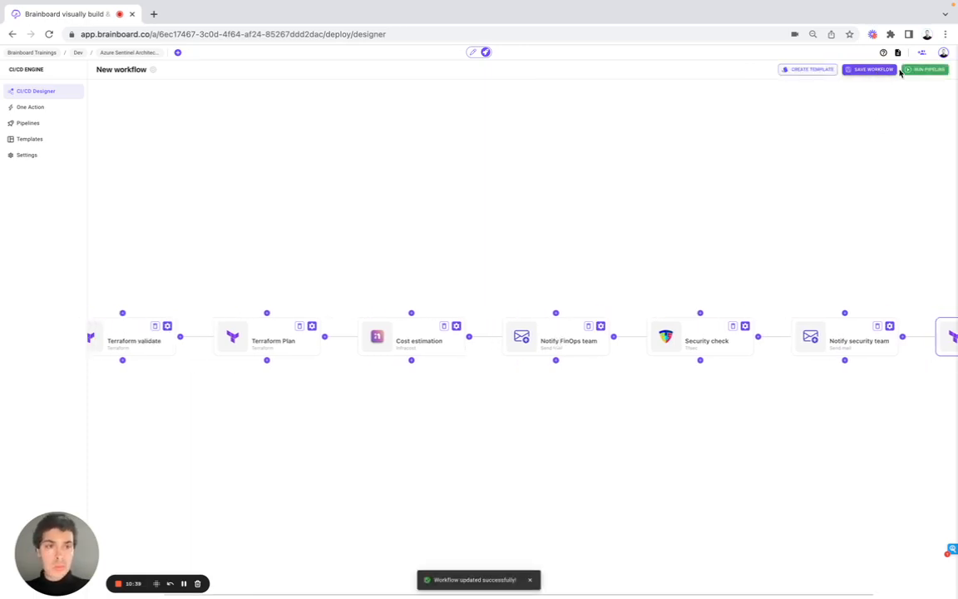
pyautogui.click(914, 72)
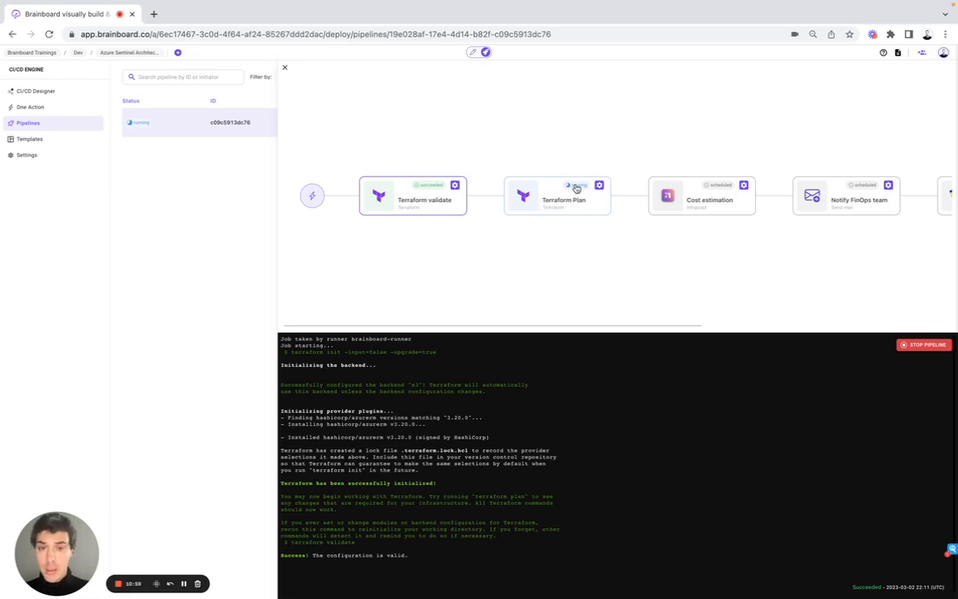
# Inspect the running pipeline's job logs for Terraform Plan, Cost estimation and Security check, then close the run view.
pyautogui.click(556, 205)
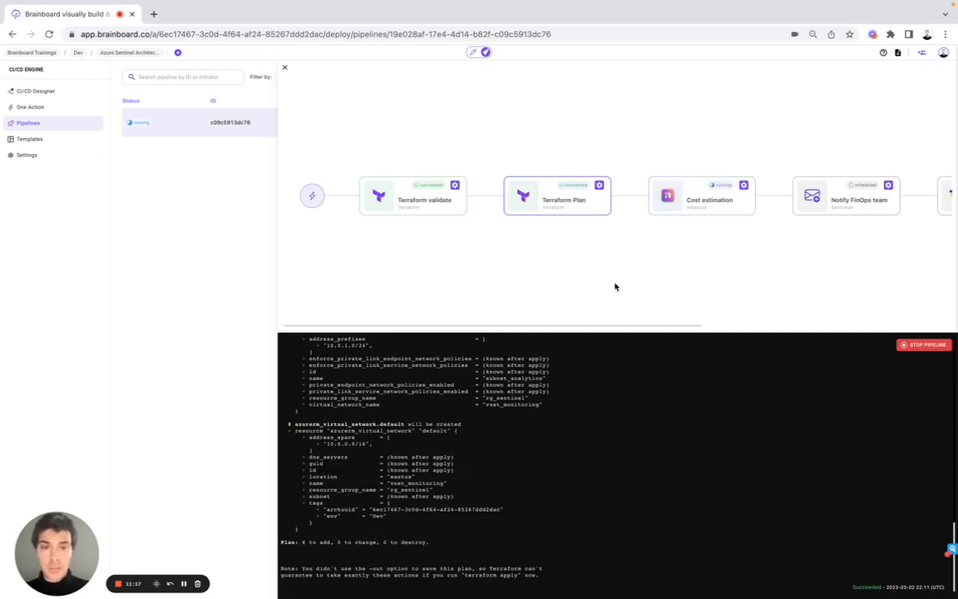
pyautogui.click(700, 211)
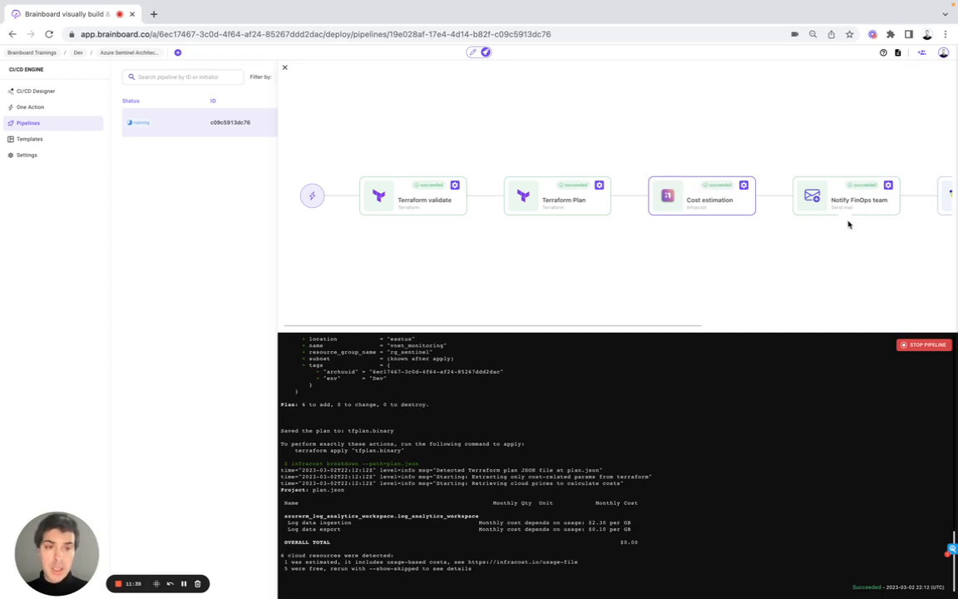
pyautogui.hscroll(5, 807, 246)
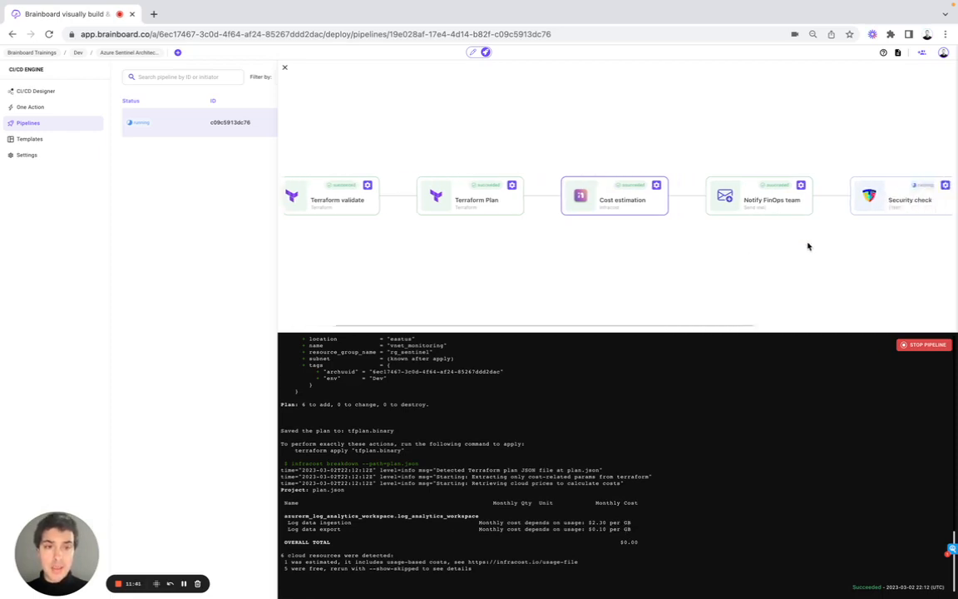
pyautogui.click(796, 209)
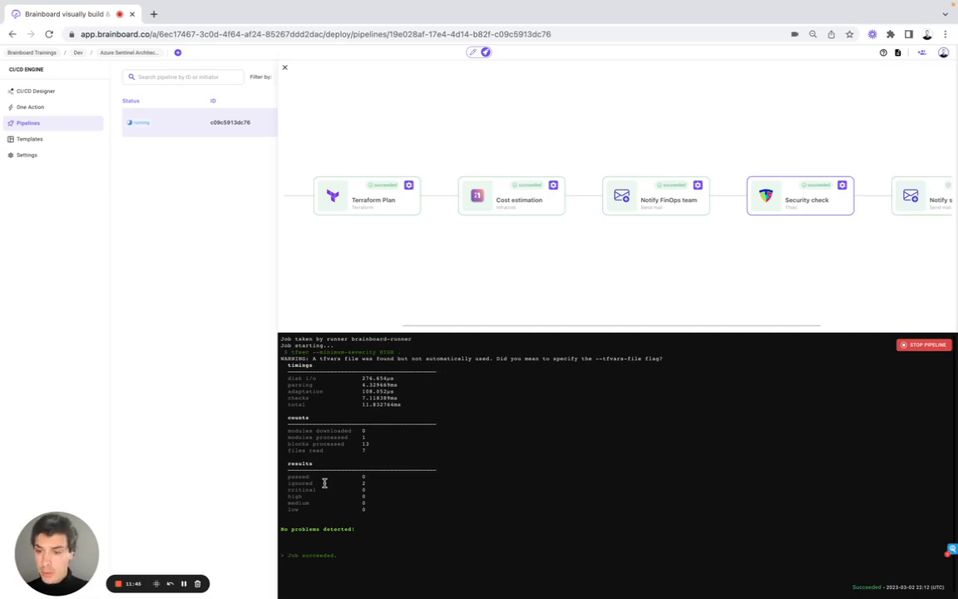
pyautogui.hscroll(4, 761, 226)
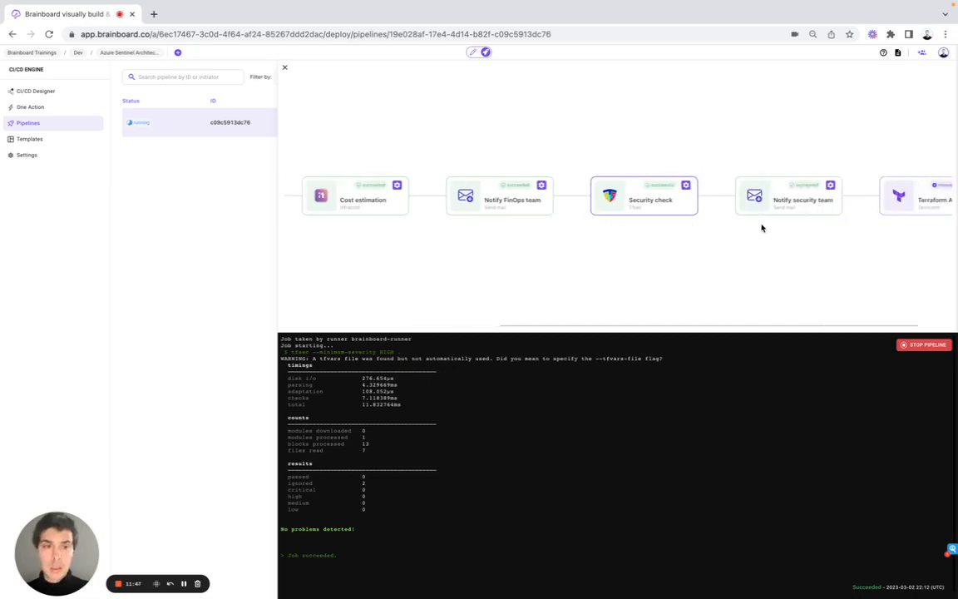
pyautogui.moveTo(914, 190)
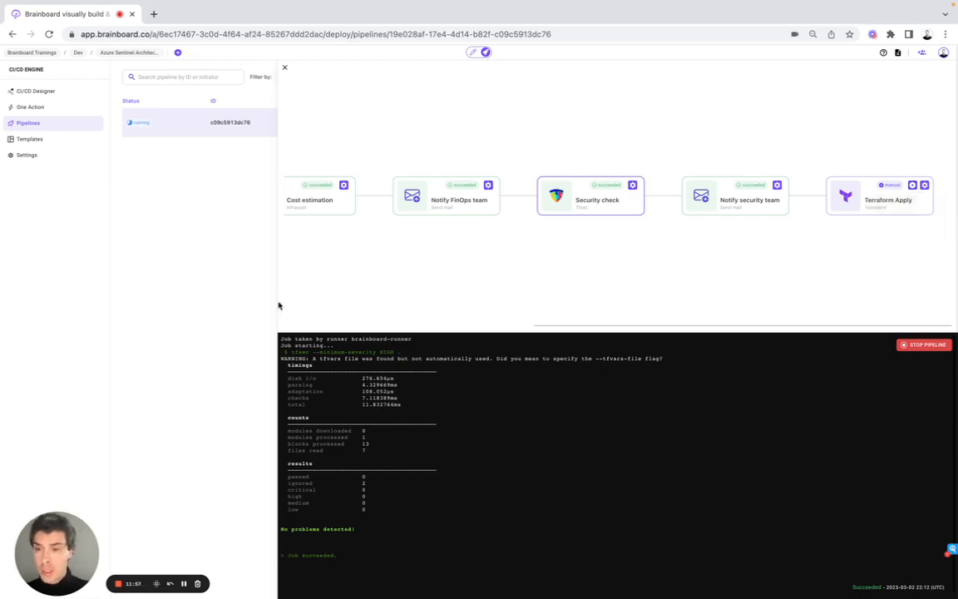
pyautogui.click(284, 67)
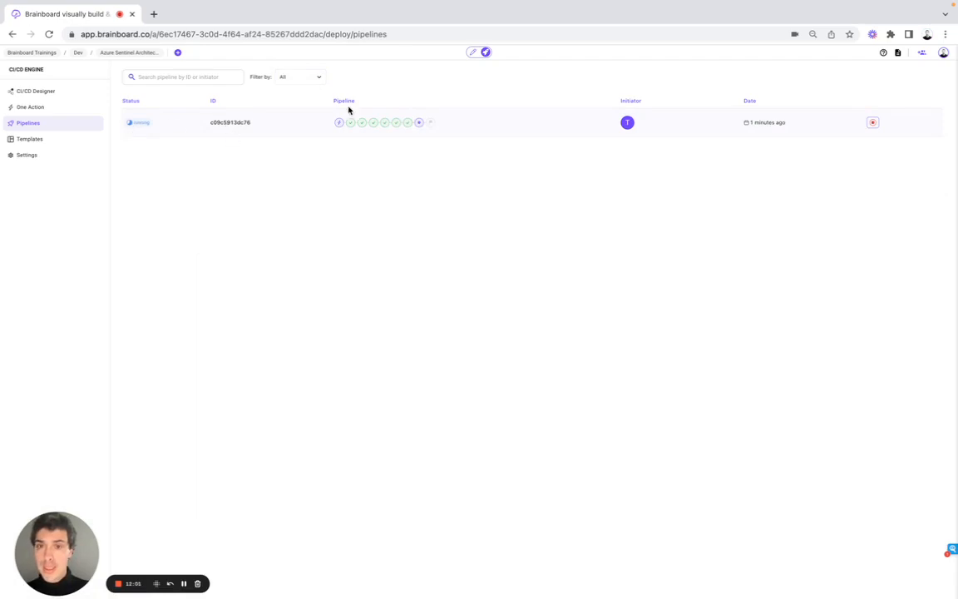
pyautogui.click(77, 93)
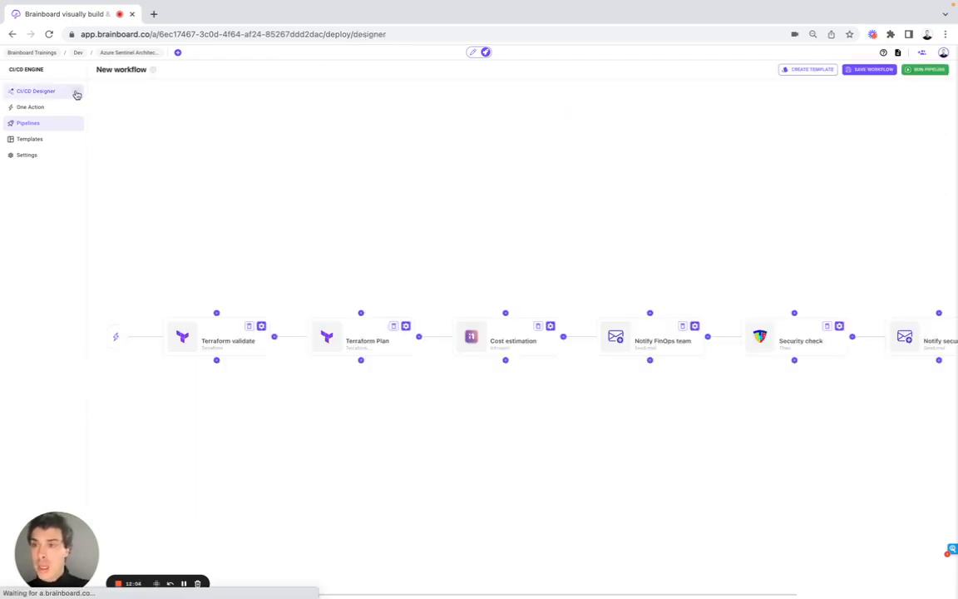
pyautogui.click(803, 70)
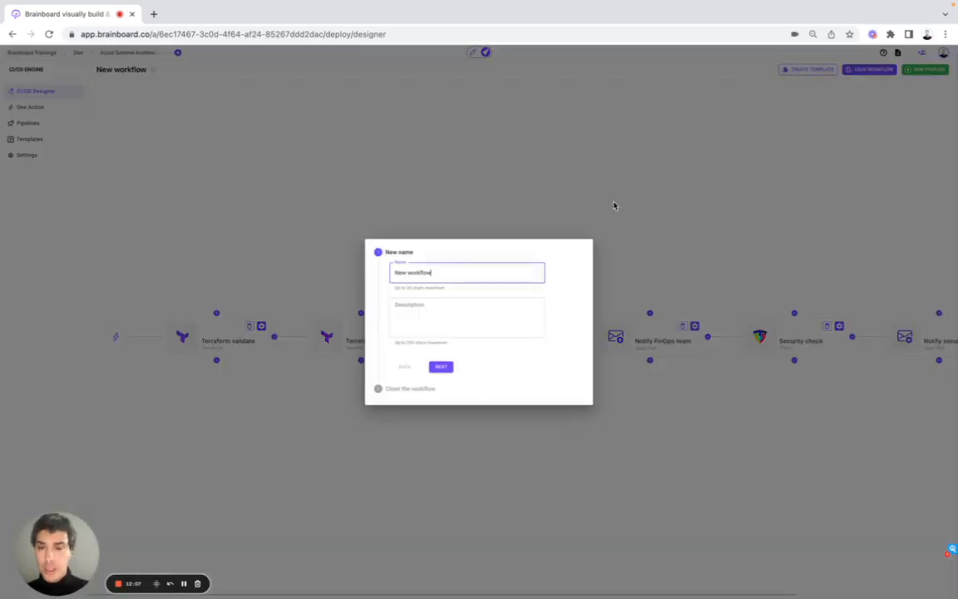
pyautogui.click(352, 280)
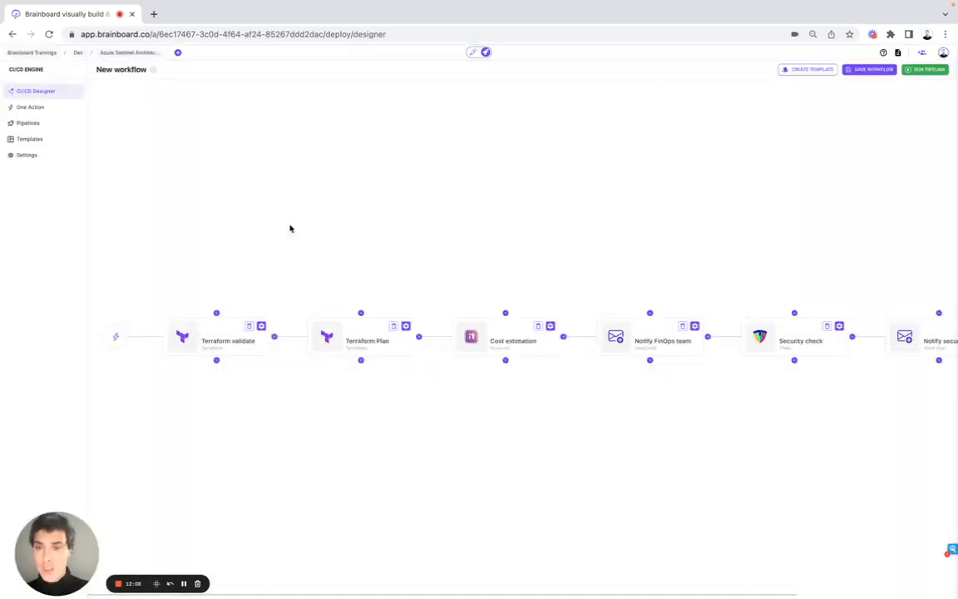
# Open the workflow templates catalog.
pyautogui.click(62, 140)
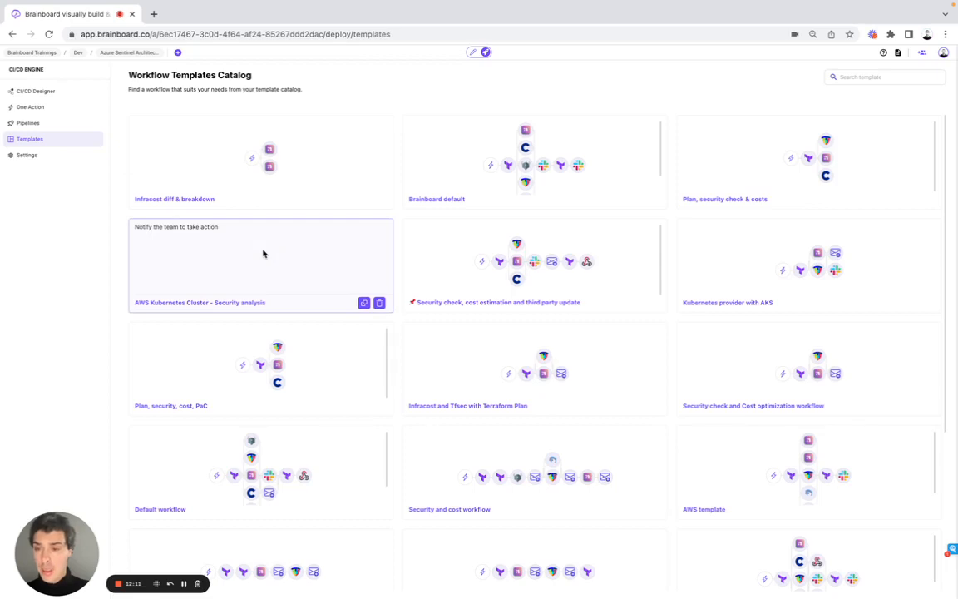
# Replace the current workflow with the Default workflow template from the catalog, confirming the replacement.
pyautogui.scroll(-2, 274, 404)
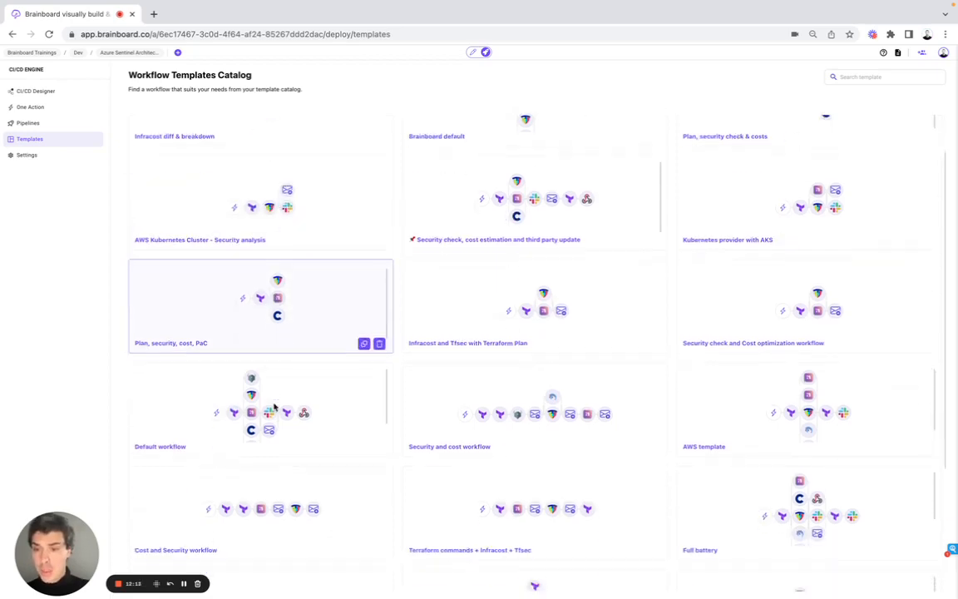
pyautogui.scroll(-1, 274, 405)
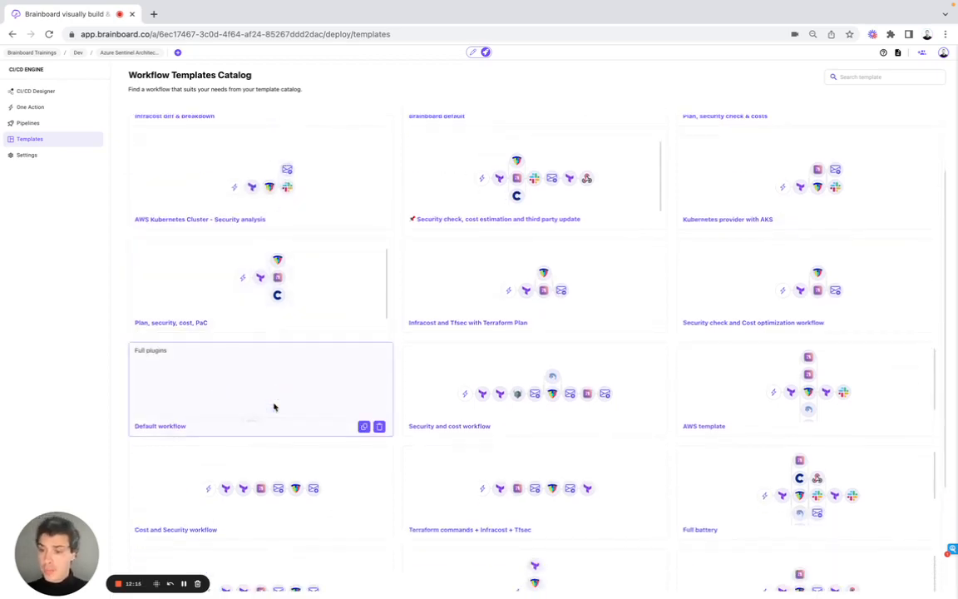
pyautogui.click(363, 428)
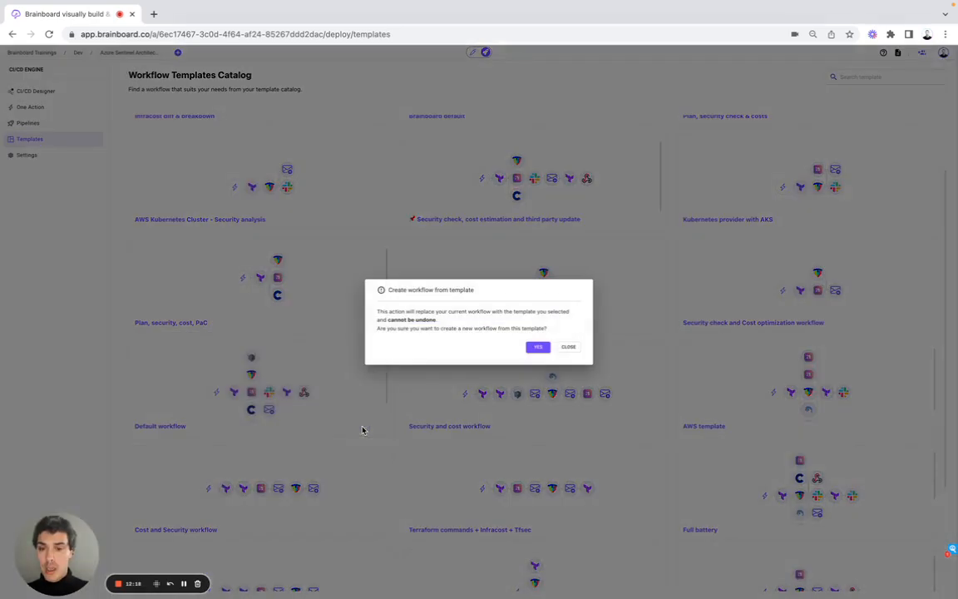
pyautogui.click(537, 347)
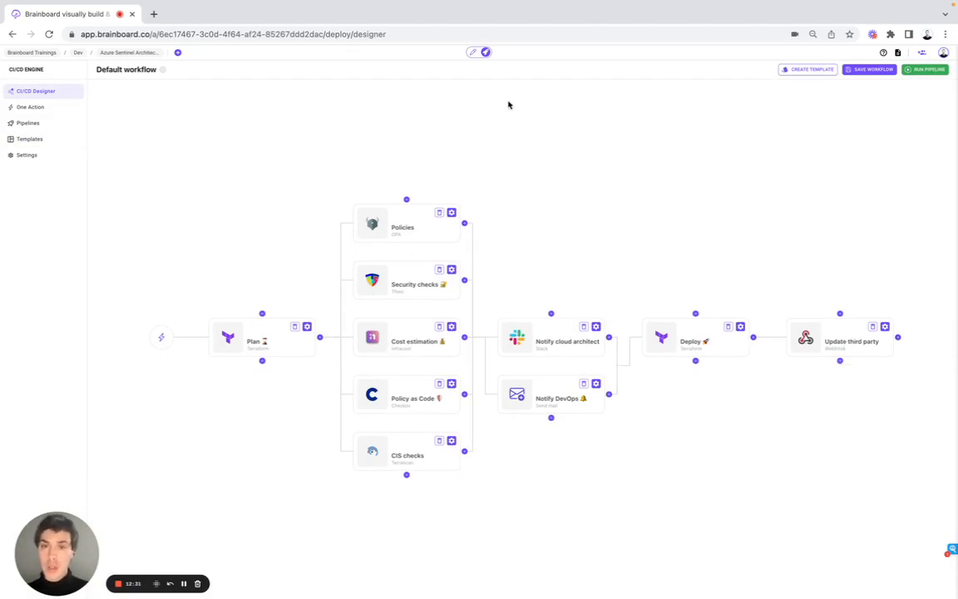
# Browse the architecture design view and its cloud infrastructure templates catalog, then return to the CI/CD designer.
pyautogui.click(471, 53)
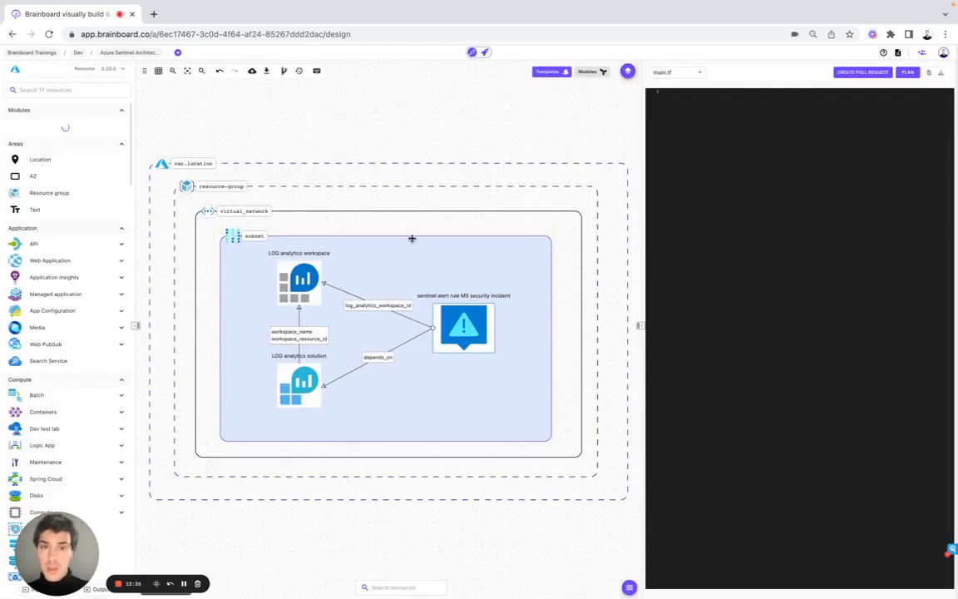
pyautogui.click(678, 74)
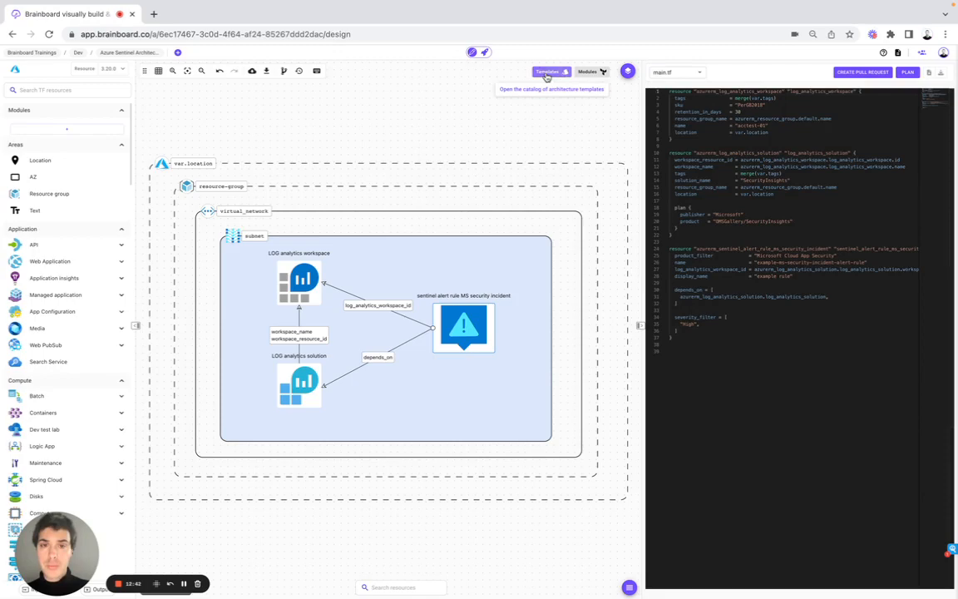
pyautogui.click(546, 72)
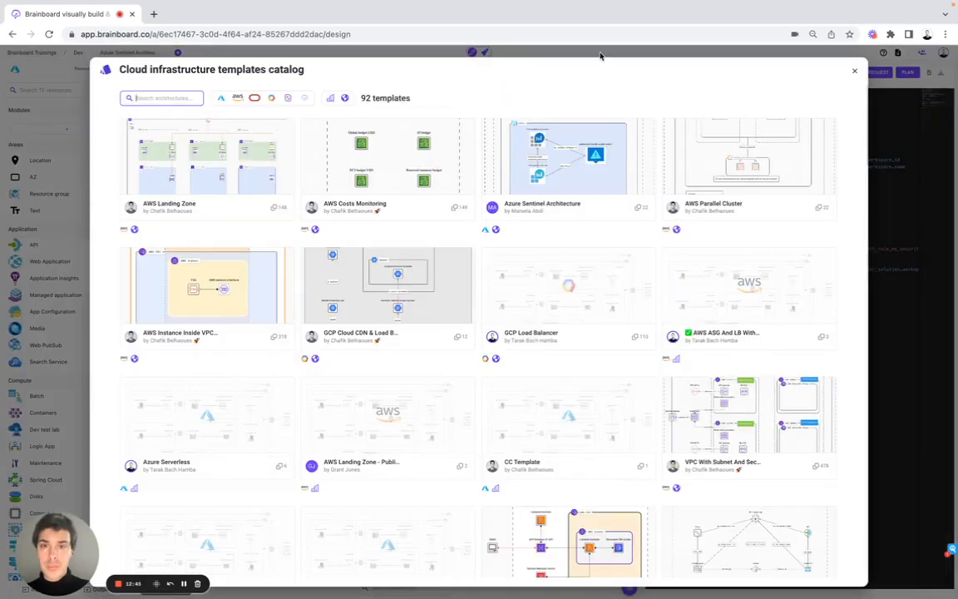
pyautogui.click(605, 58)
pyautogui.click(485, 53)
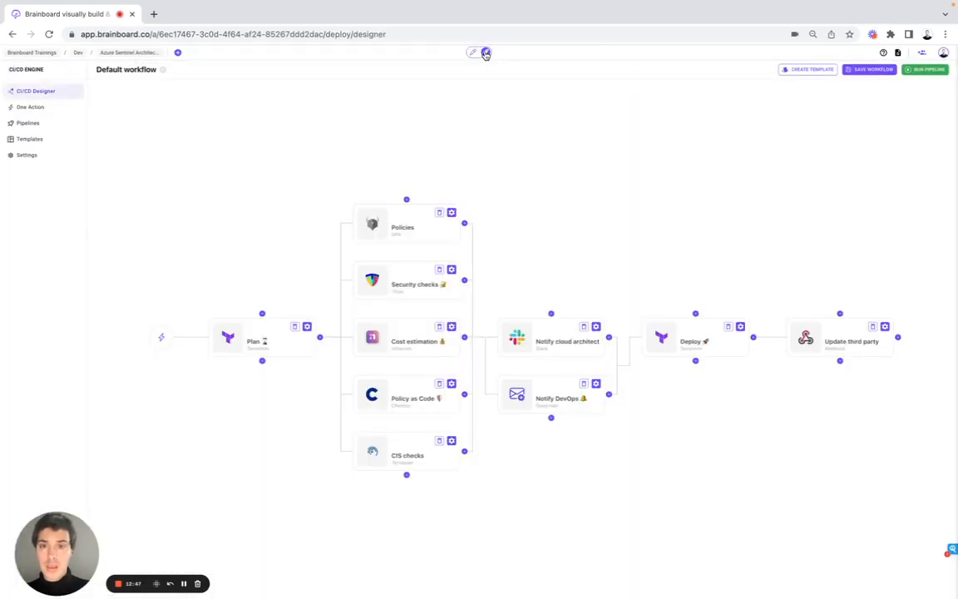